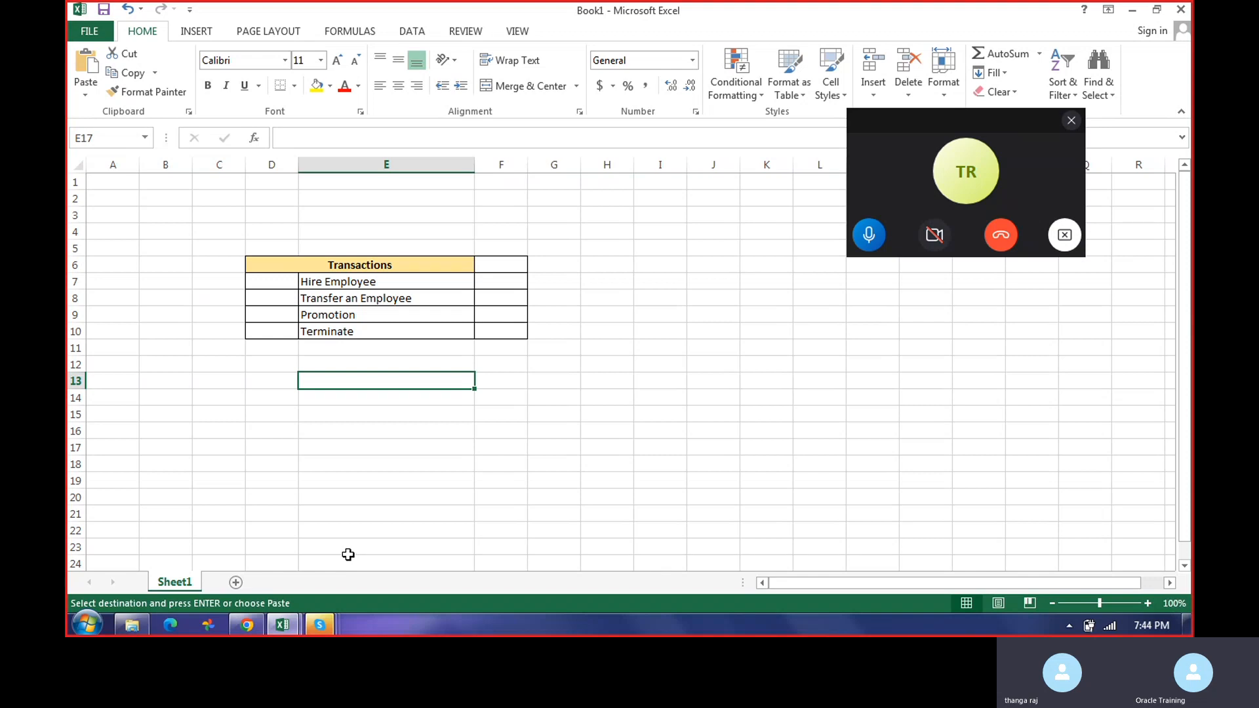
Step: Review the Transactions list in the worksheet, from Hire Employee through Terminate
drag(285, 265, 412, 332)
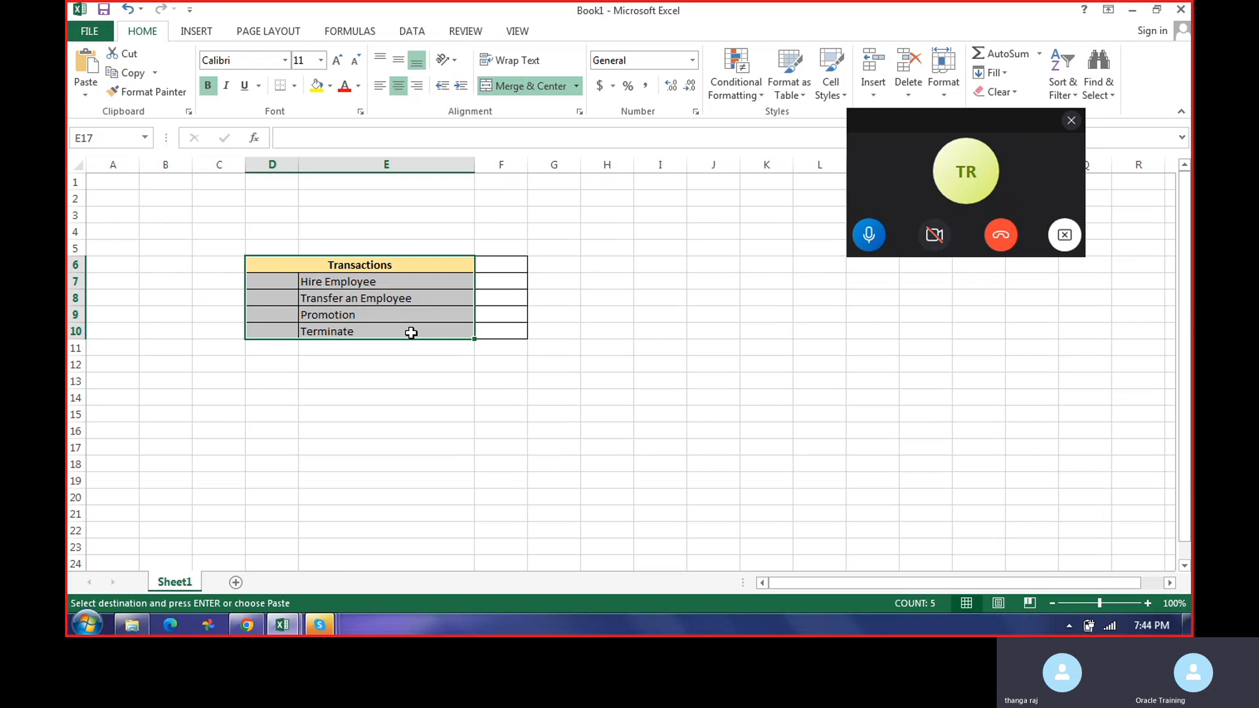
click(365, 281)
drag(365, 292, 357, 330)
key(ctrl+v)
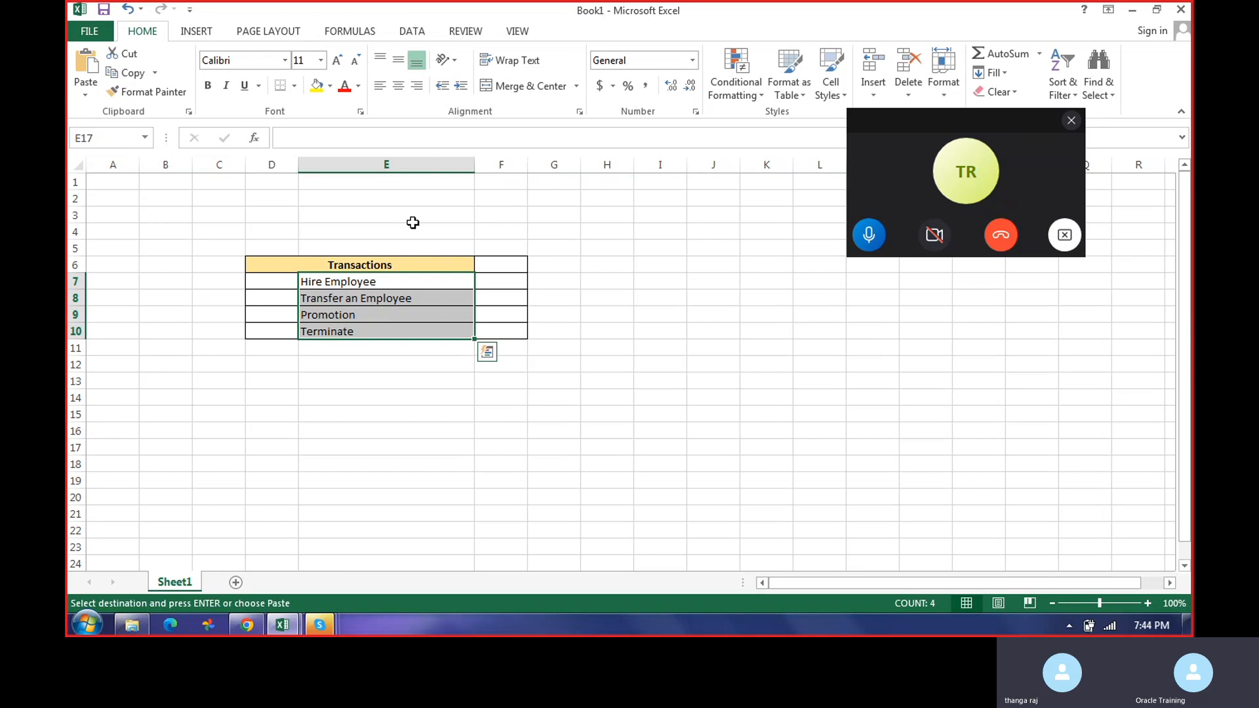
click(375, 264)
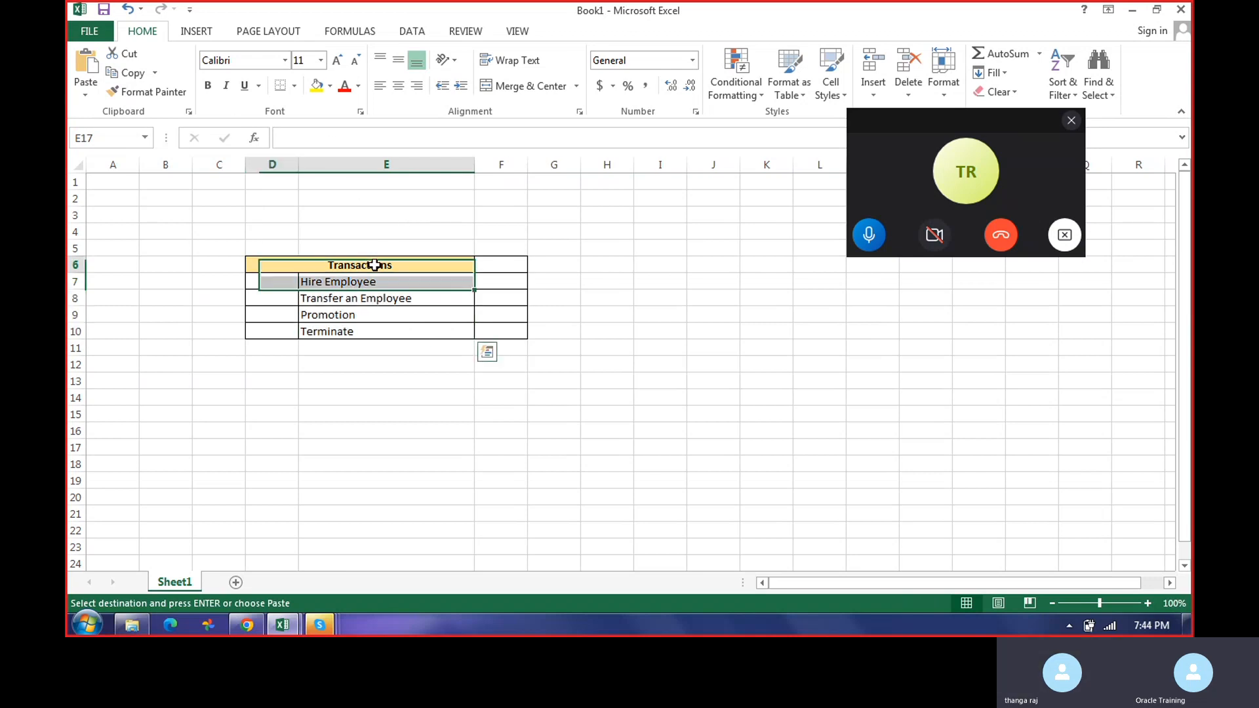
click(364, 284)
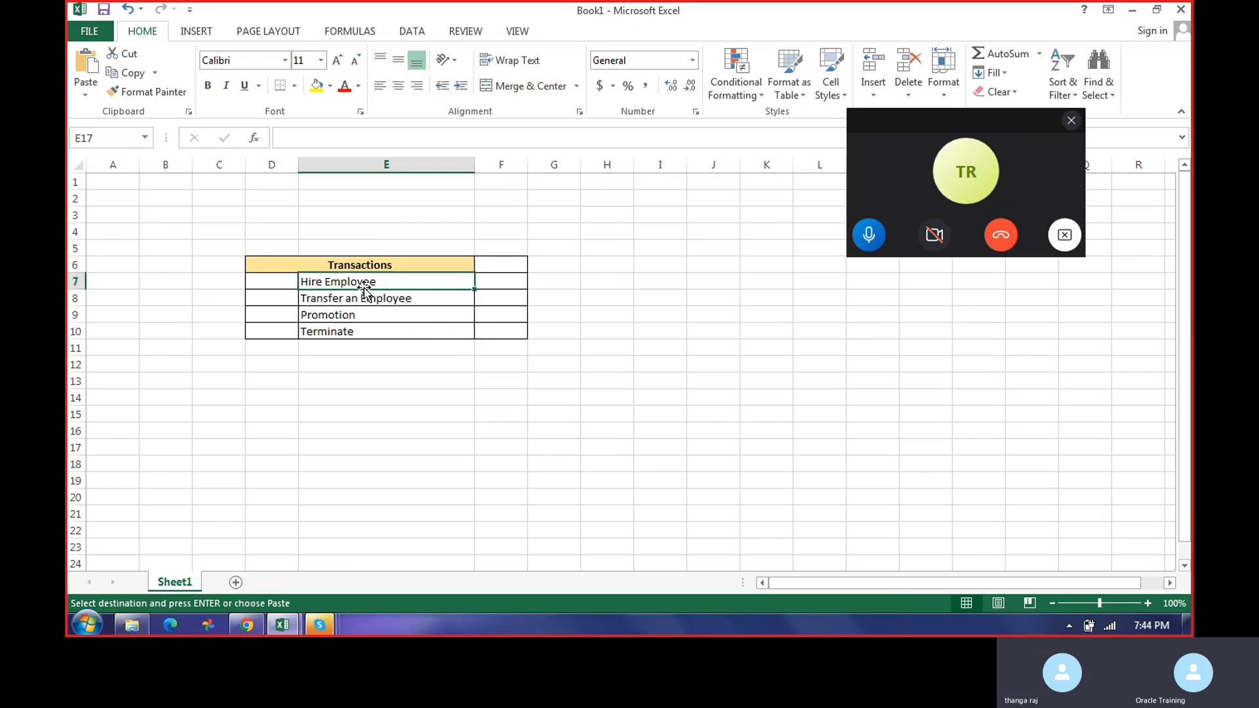
Step: Switch to Oracle Fusion Cloud Applications in Chrome and move the floating call window clear of the page's header icons
click(247, 626)
drag(904, 119, 708, 7)
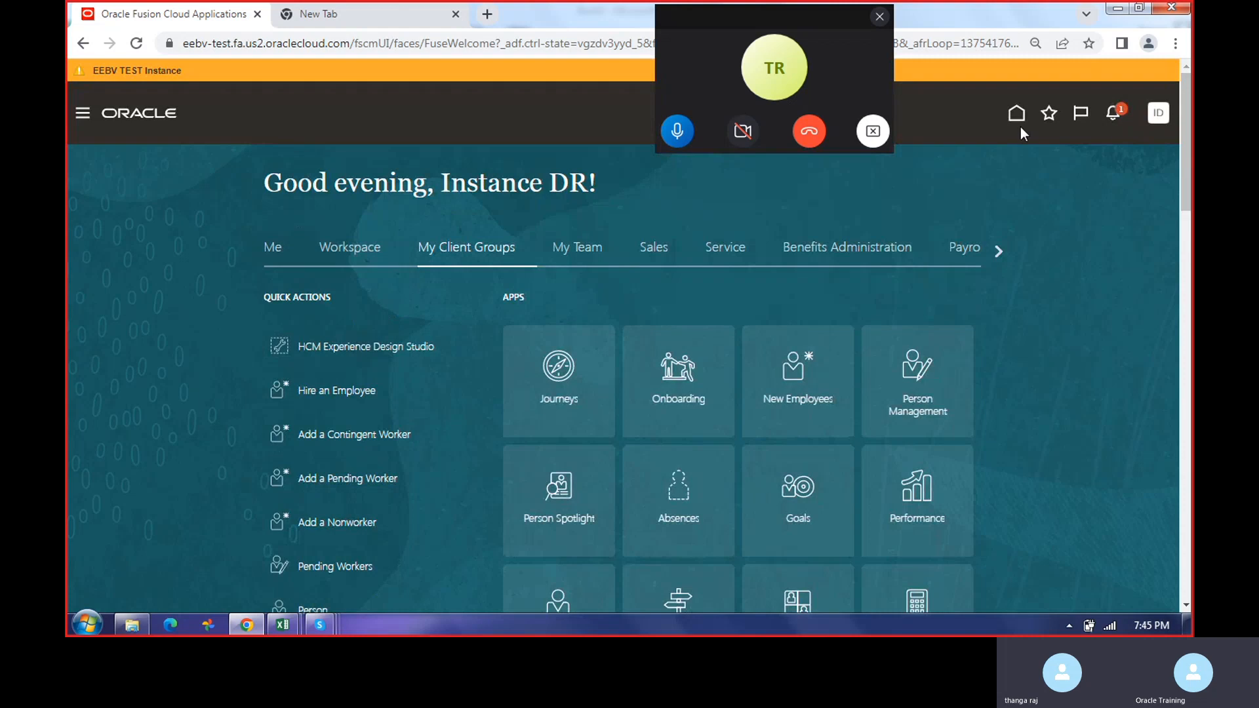
Step: View the Setup and Maintenance page and return to the home page
click(1157, 118)
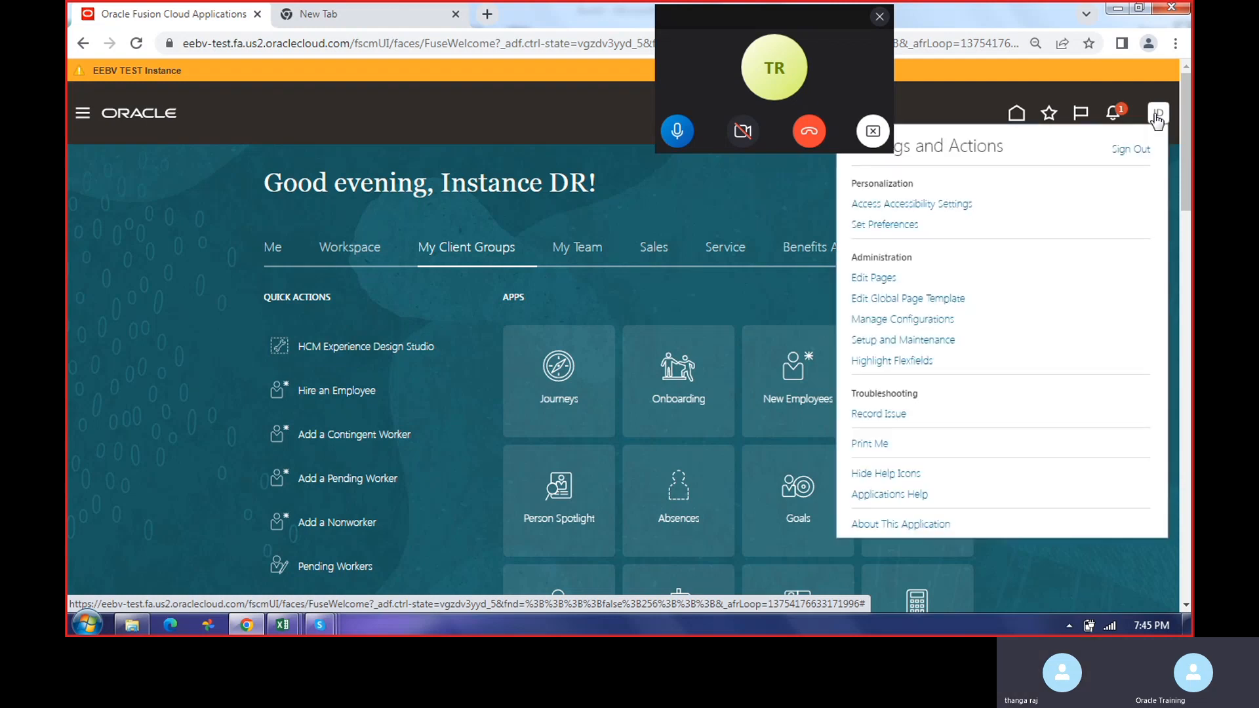
click(879, 341)
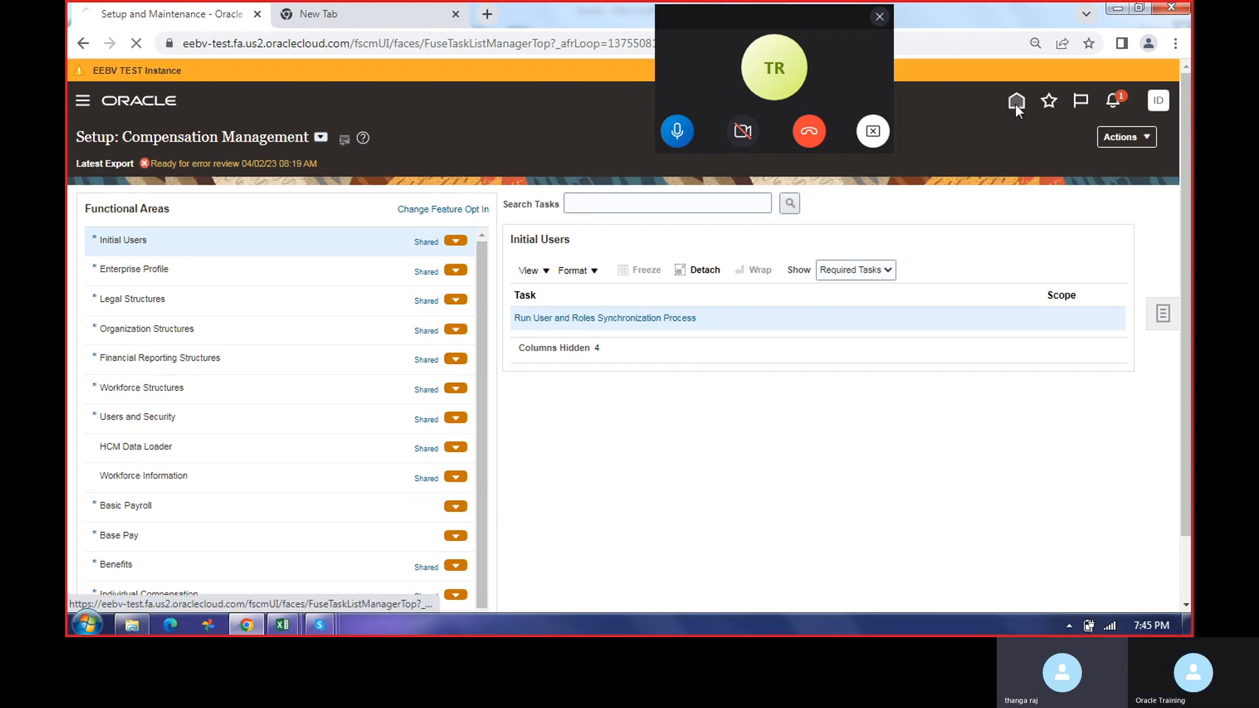
click(1015, 103)
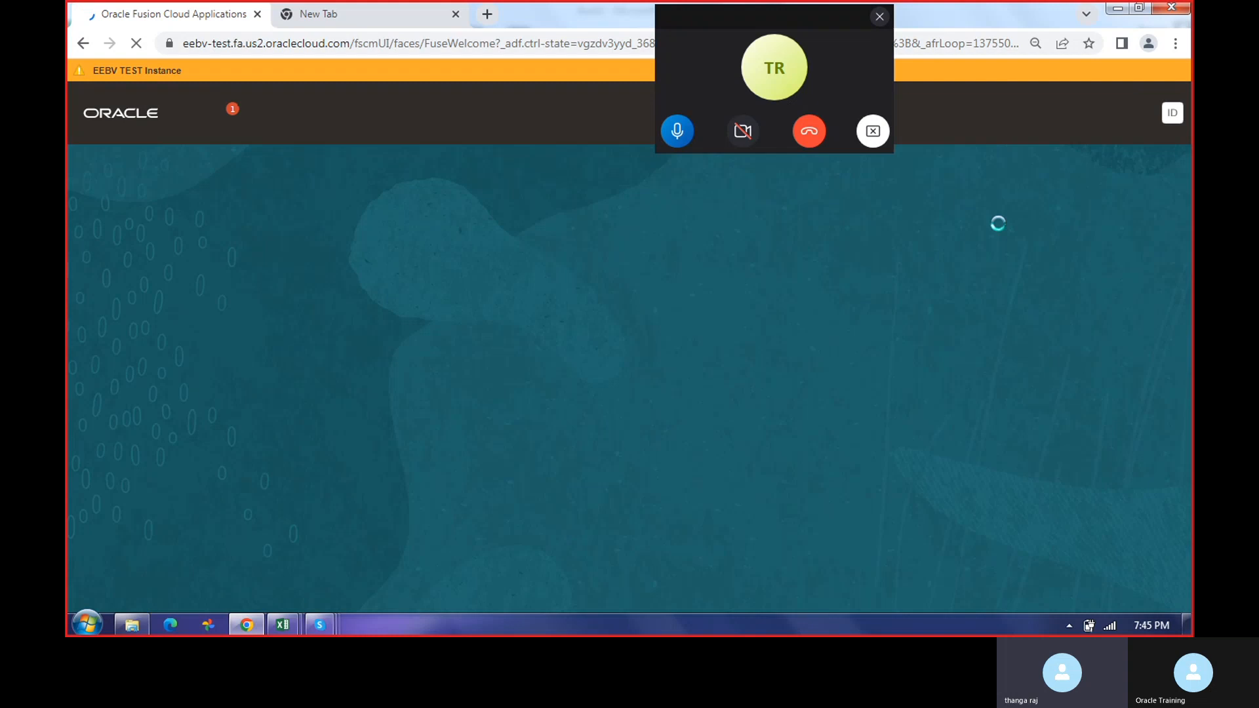
mouse_move(1188, 154)
mouse_down()
mouse_move(1188, 219)
mouse_move(1185, 141)
mouse_up()
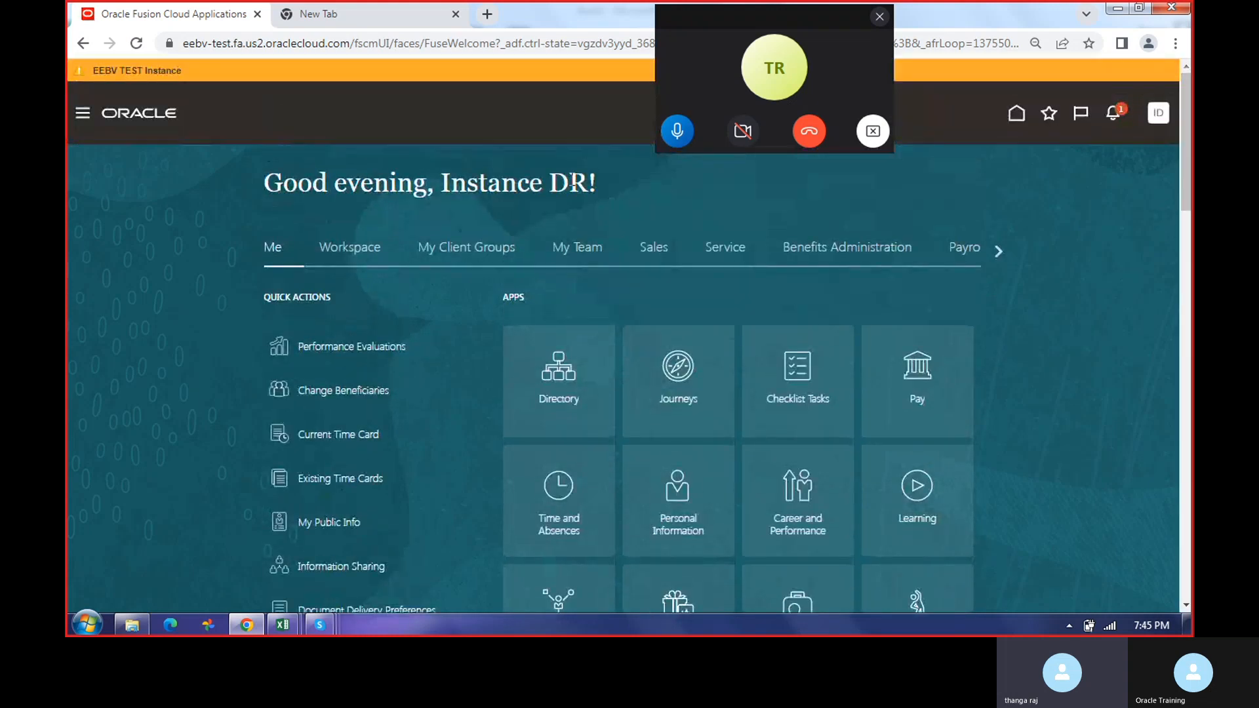
Step: Look through the quick actions and apps in the Me section, and show the My Client Groups apps
click(481, 256)
click(274, 256)
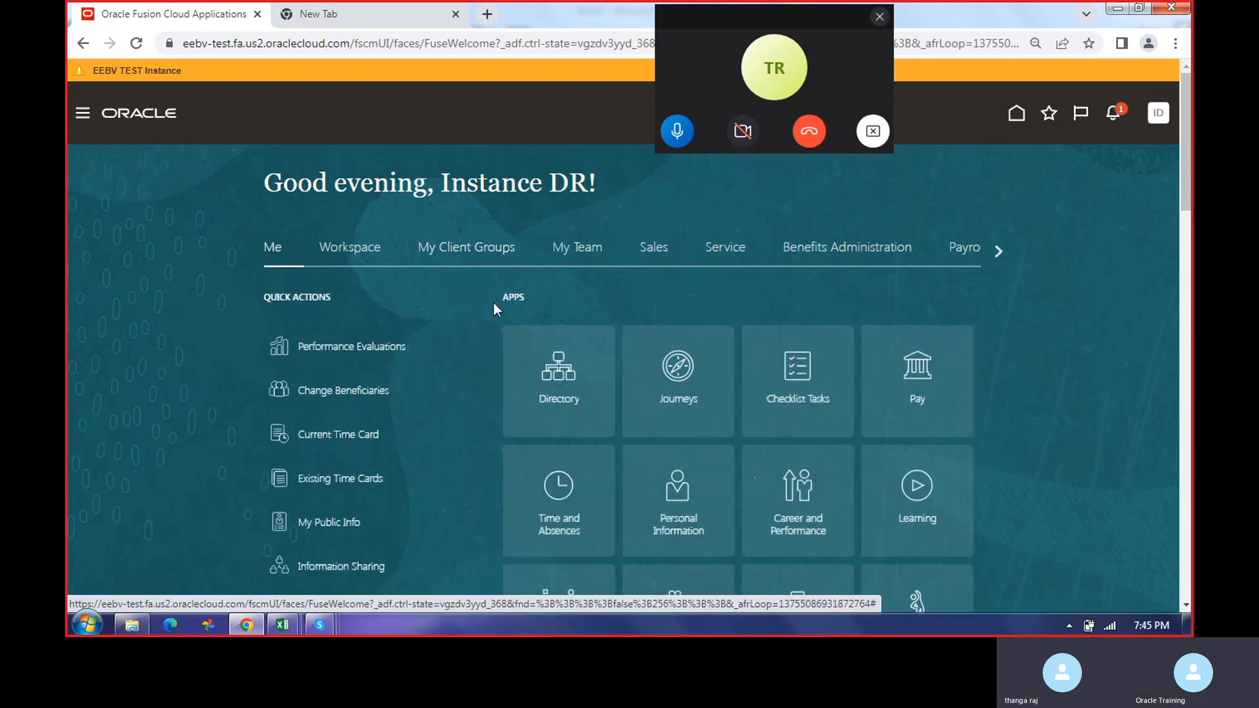
scroll(1046, 443, down, 3)
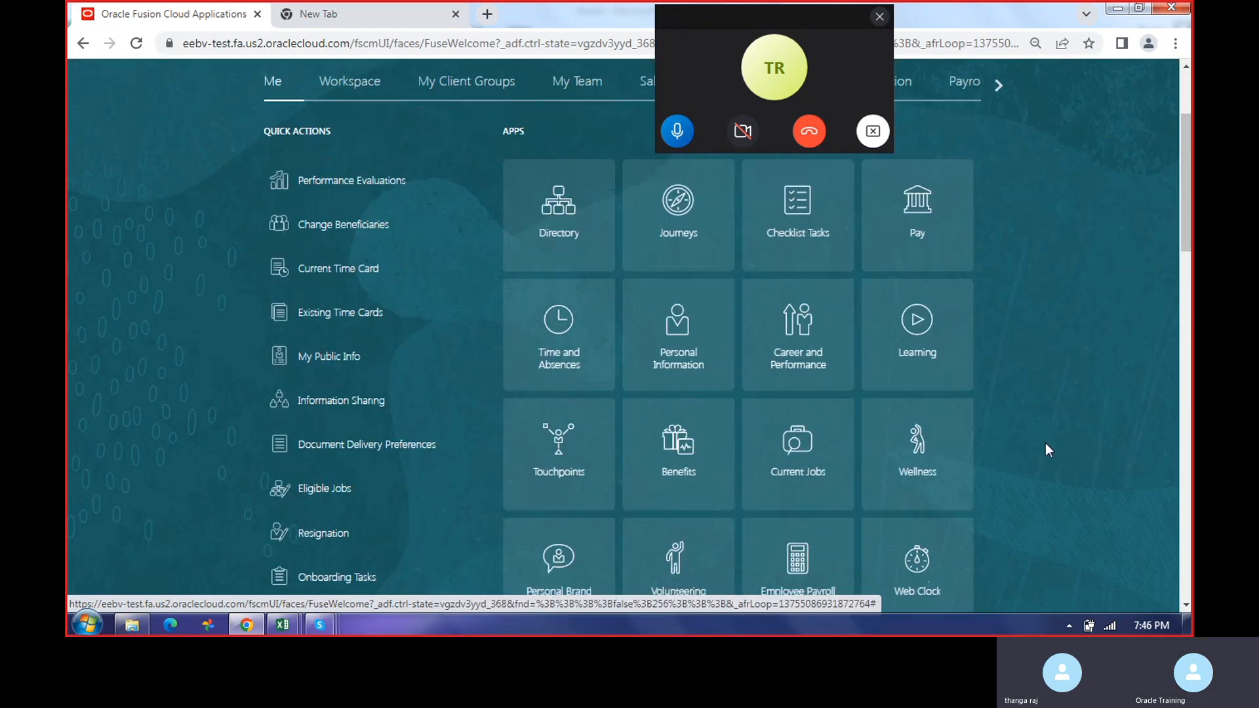
scroll(1045, 443, up, 3)
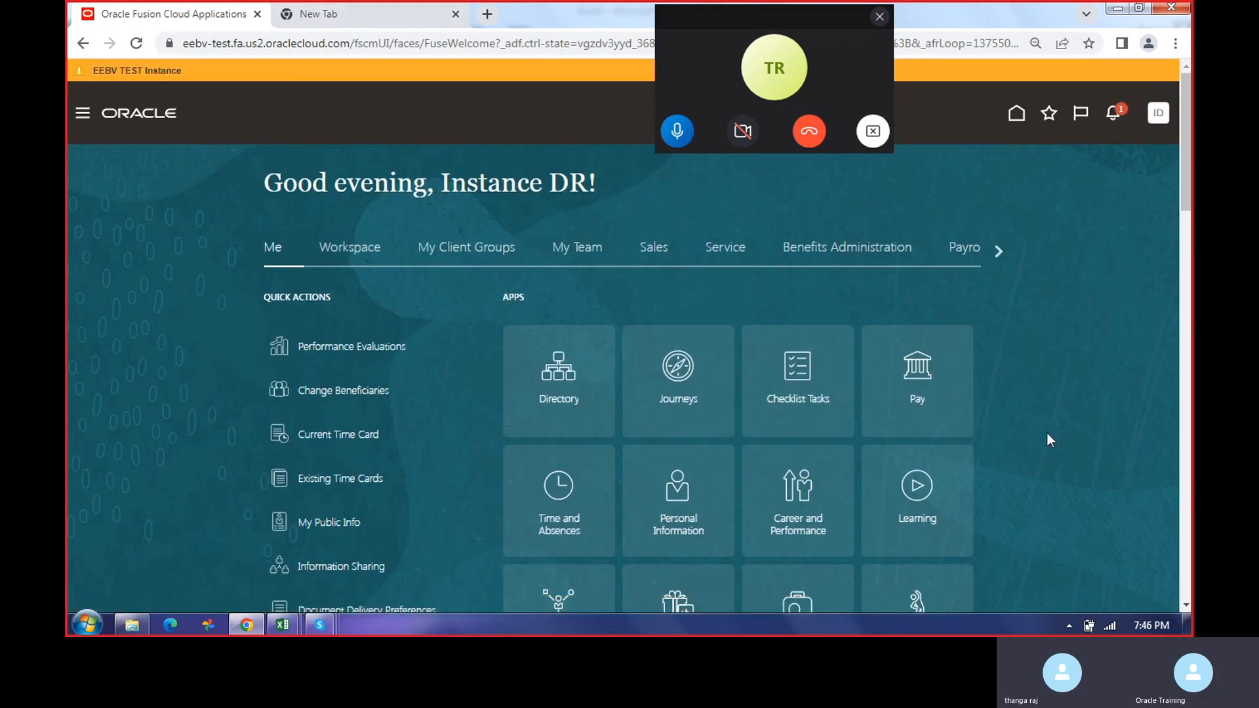
scroll(1046, 432, down, 3)
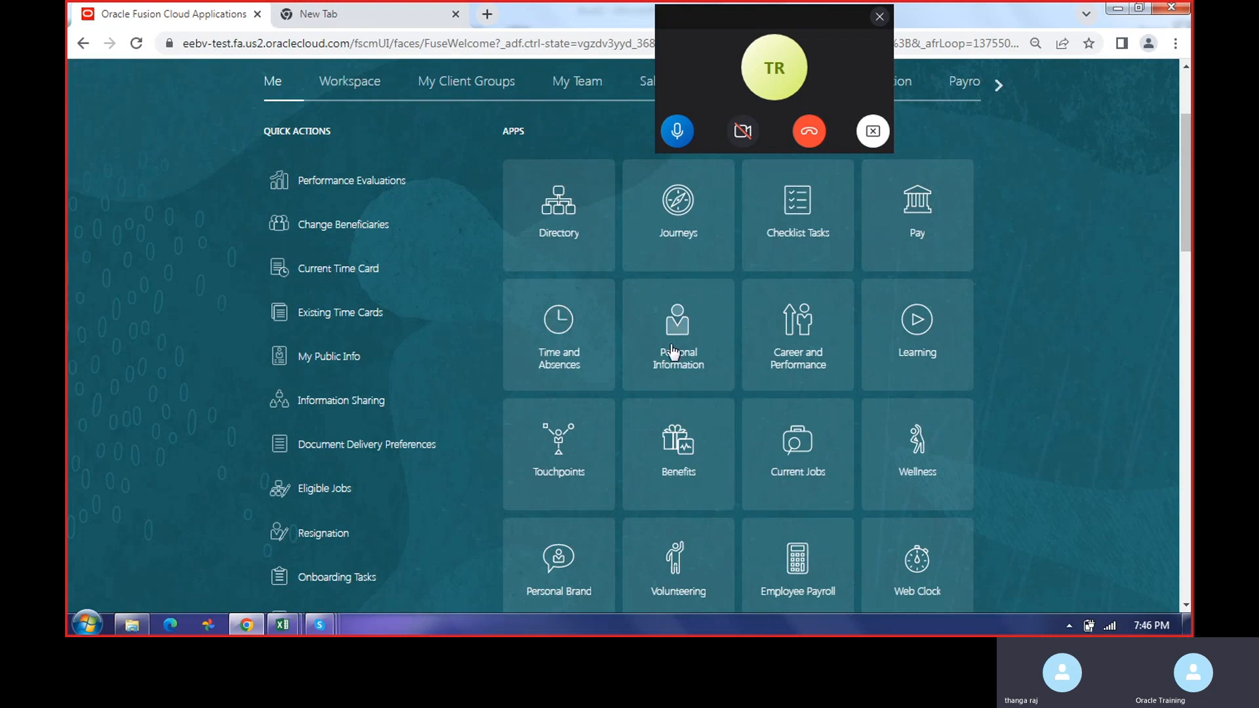
scroll(990, 364, up, 2)
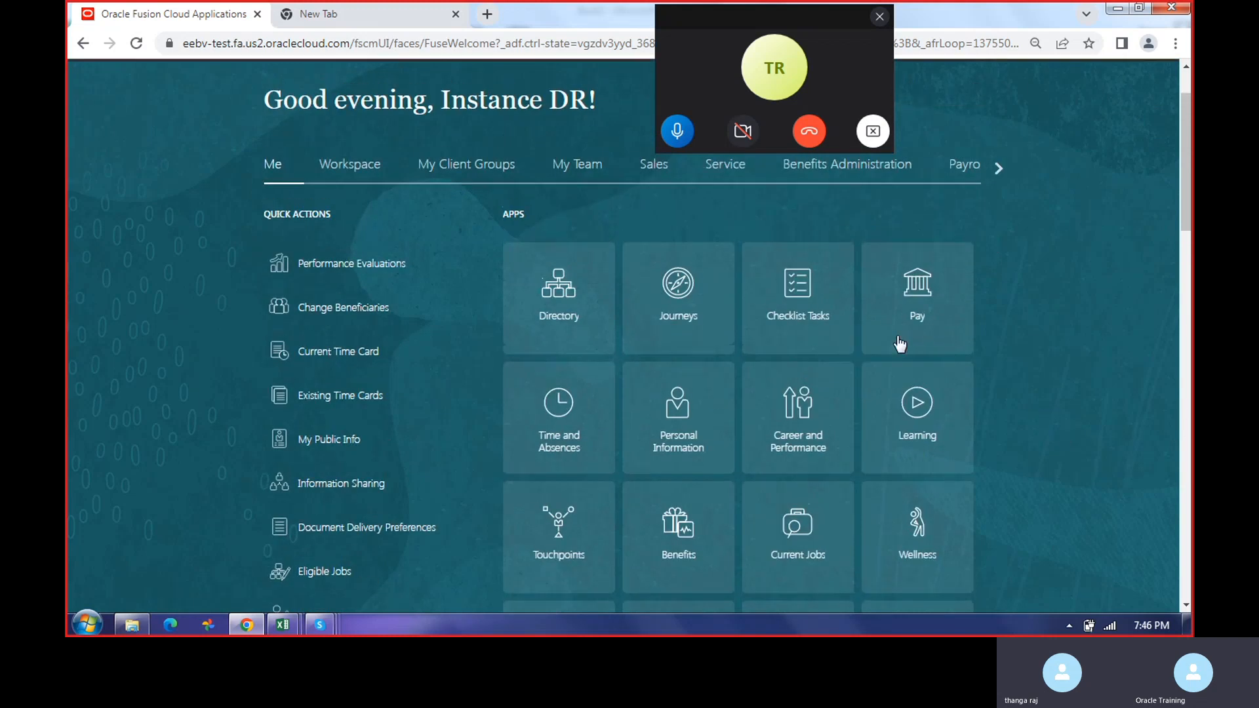
click(466, 164)
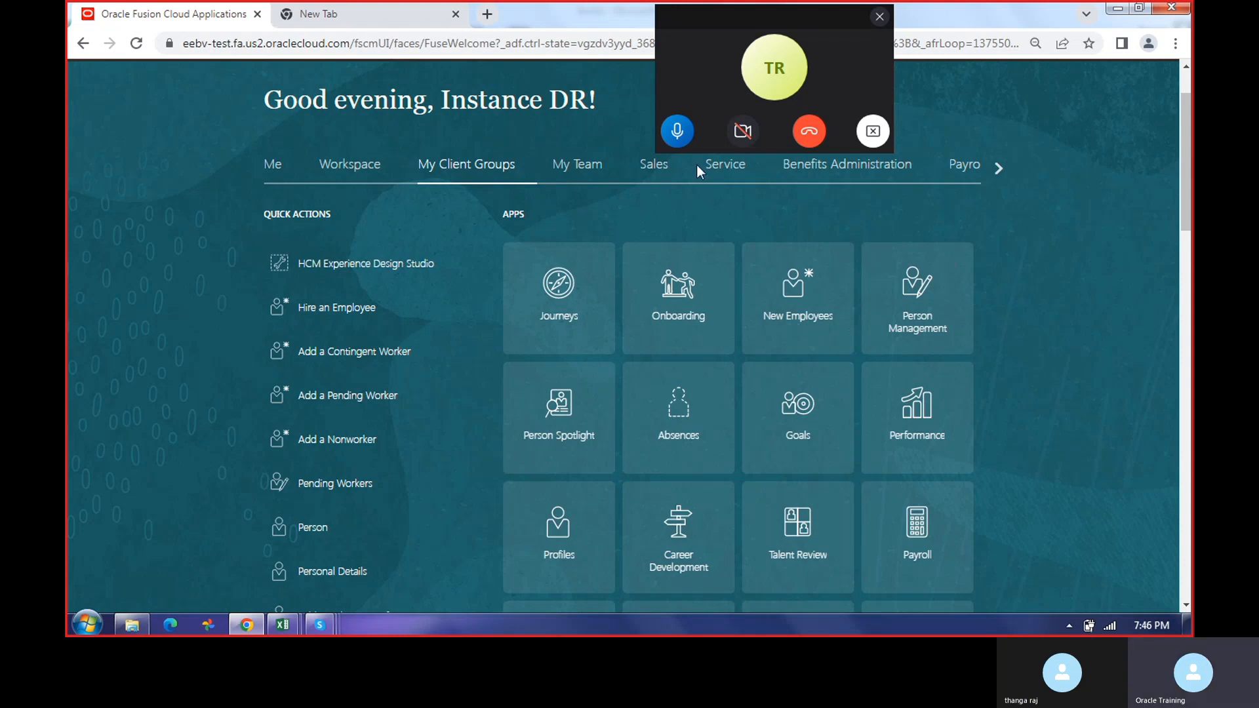
Step: Check the chat of the Skype training call and leave the call microphone muted
click(678, 133)
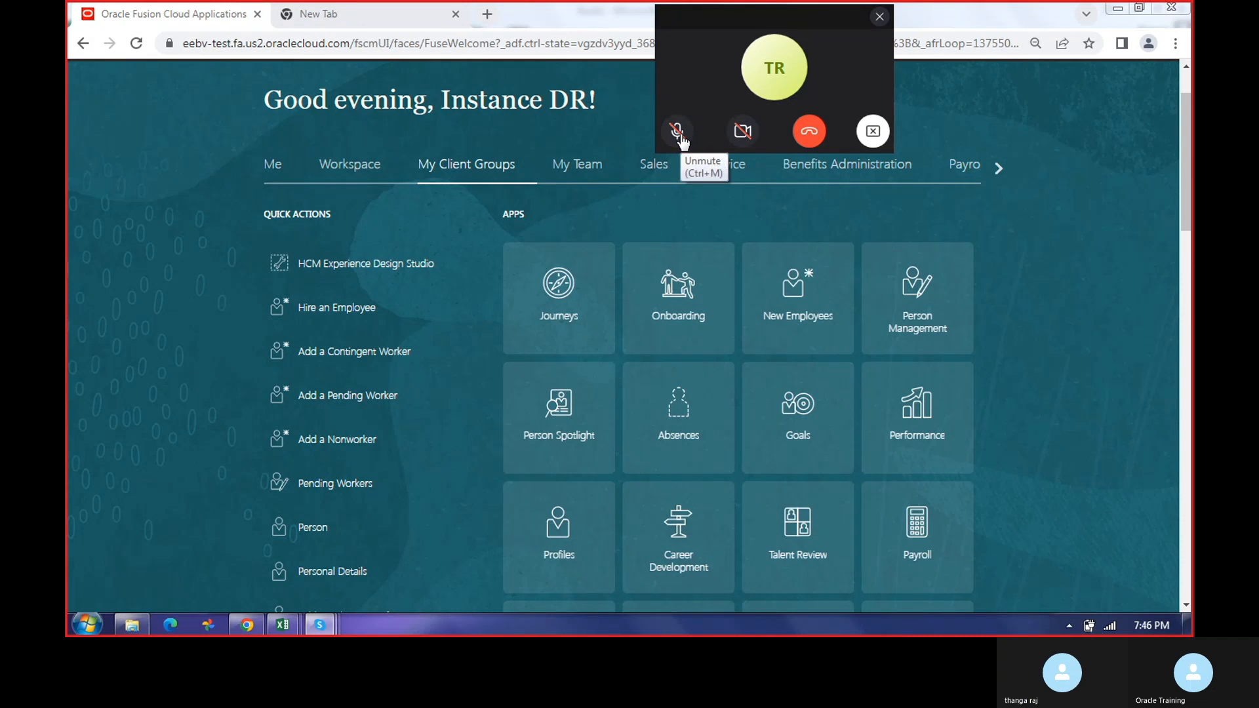
click(678, 133)
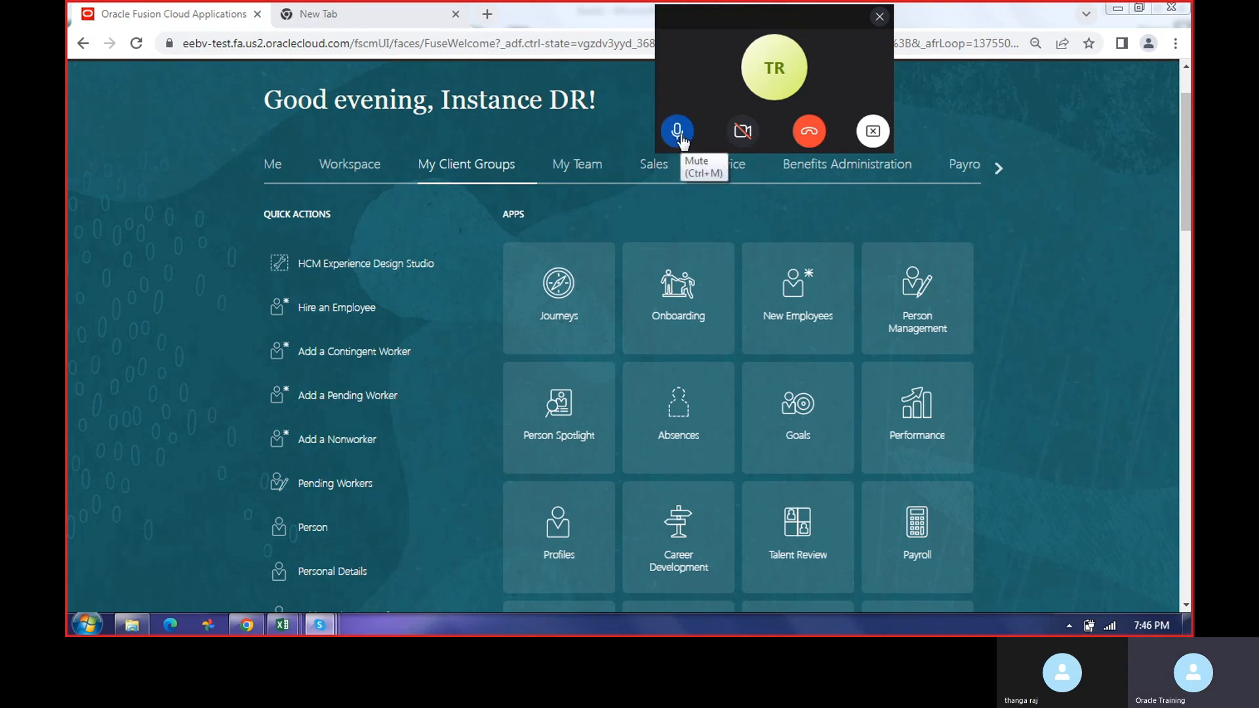
click(680, 135)
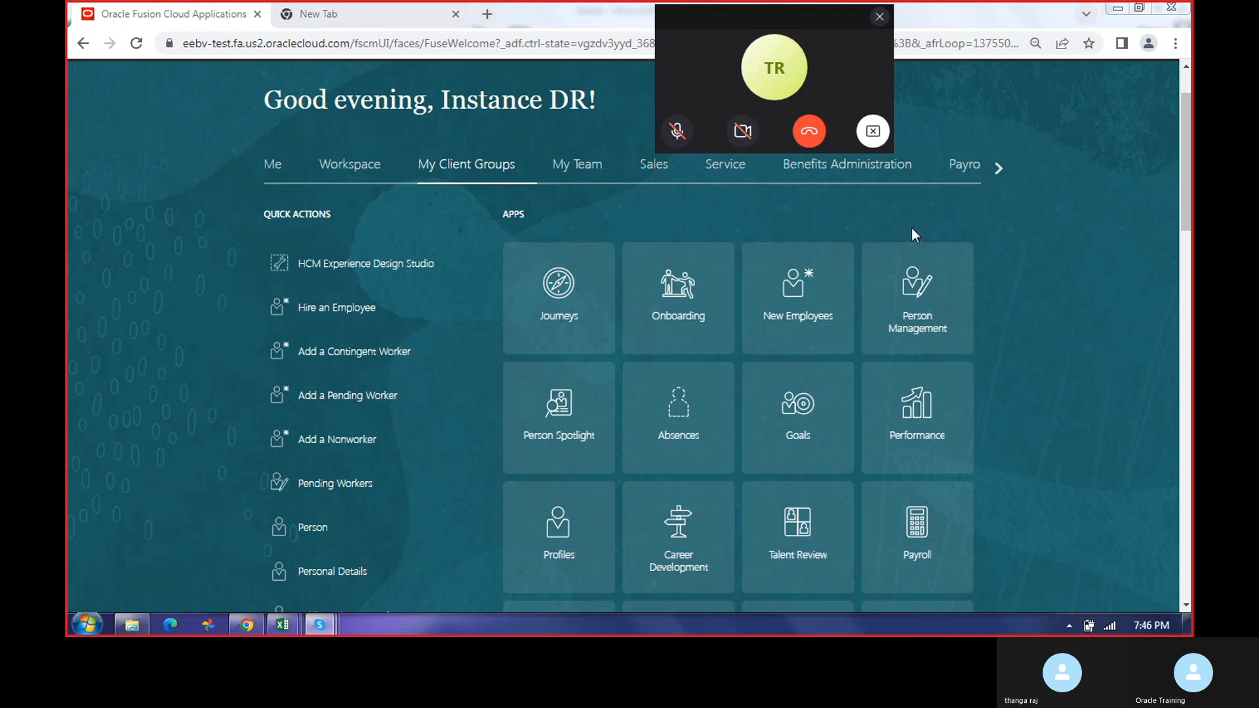
mouse_move(319, 625)
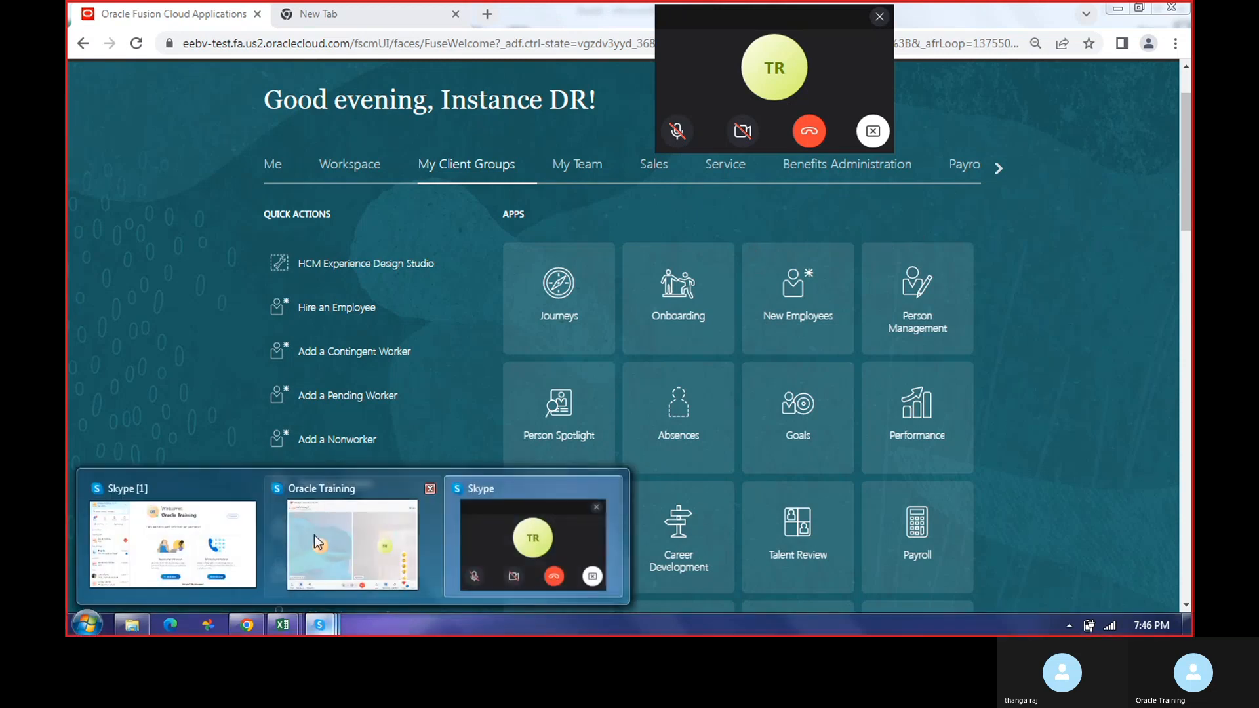
click(330, 536)
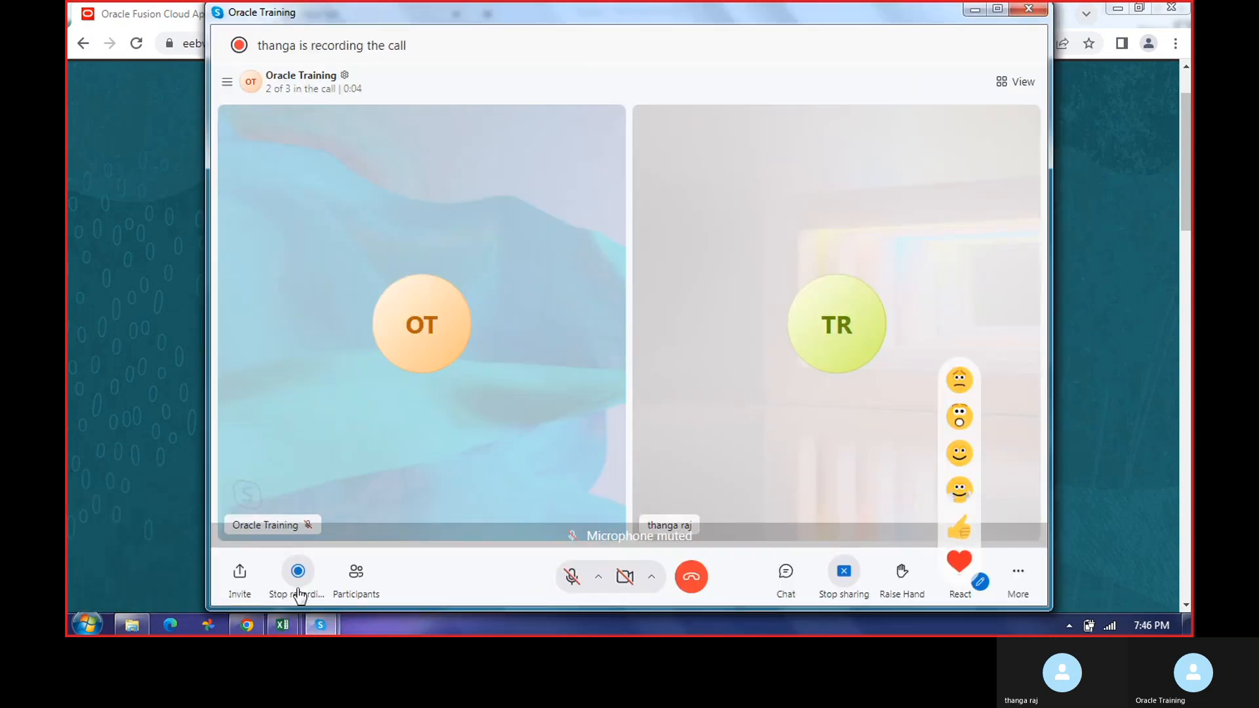
click(785, 572)
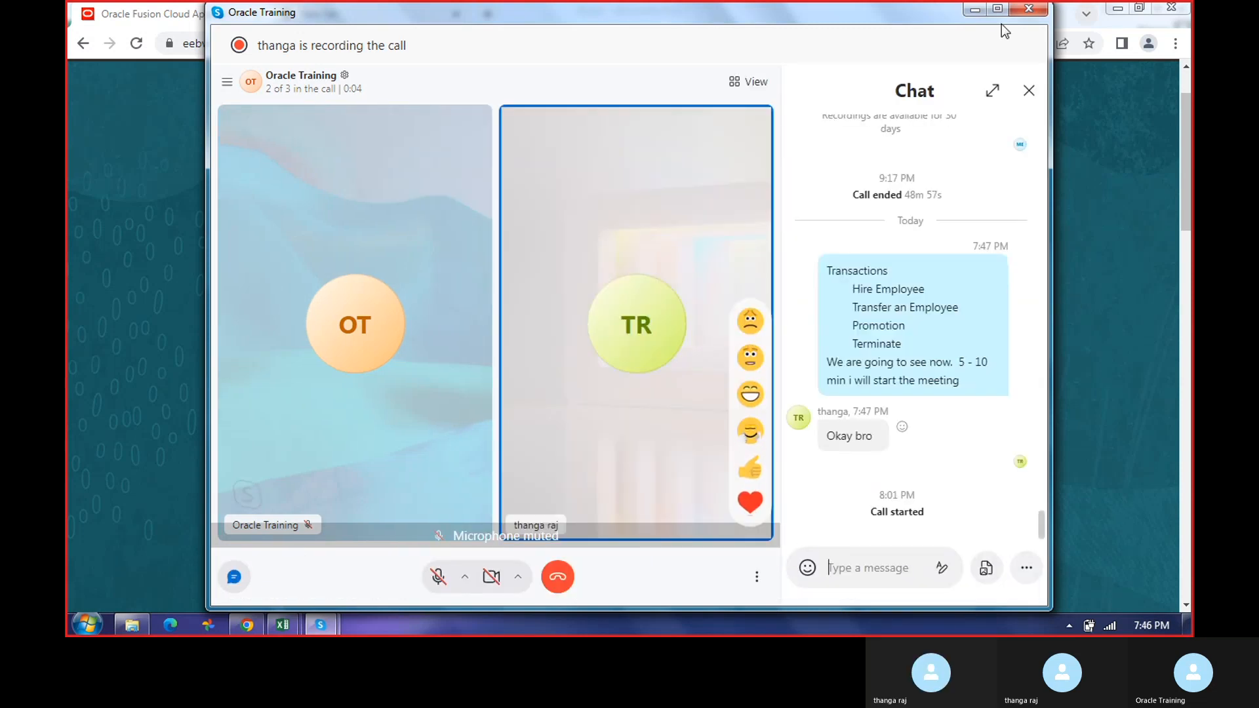
click(973, 10)
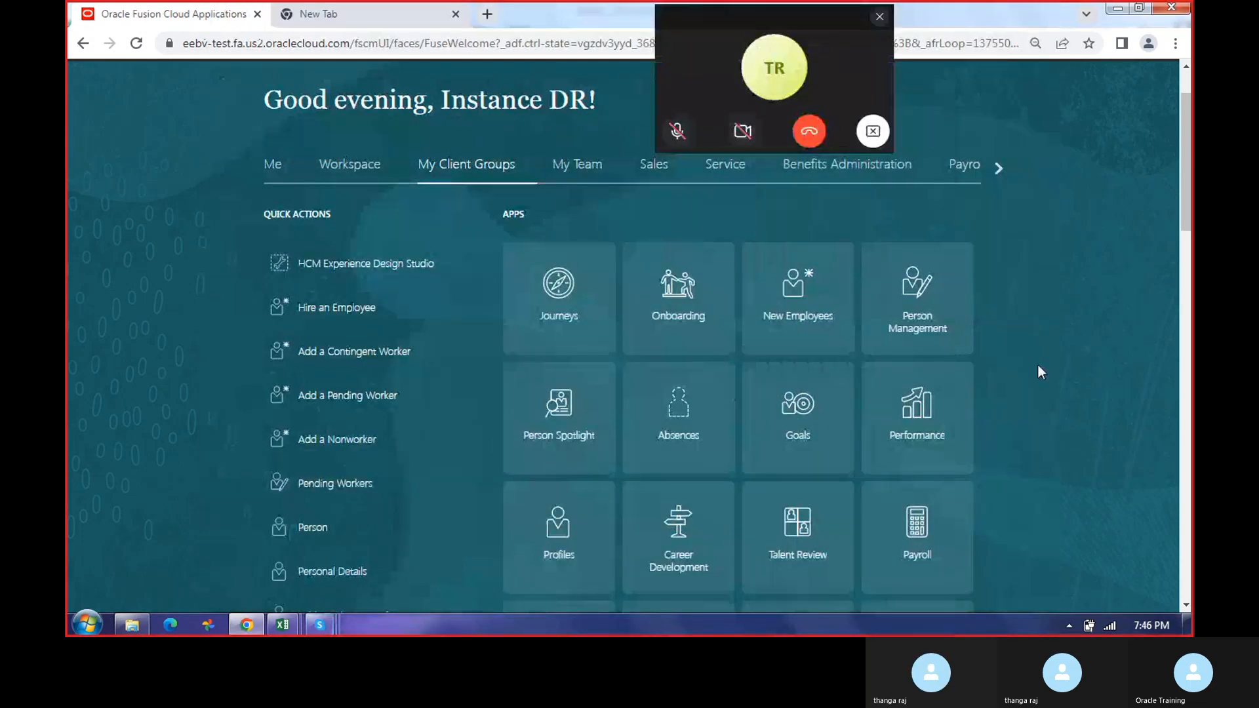
click(680, 137)
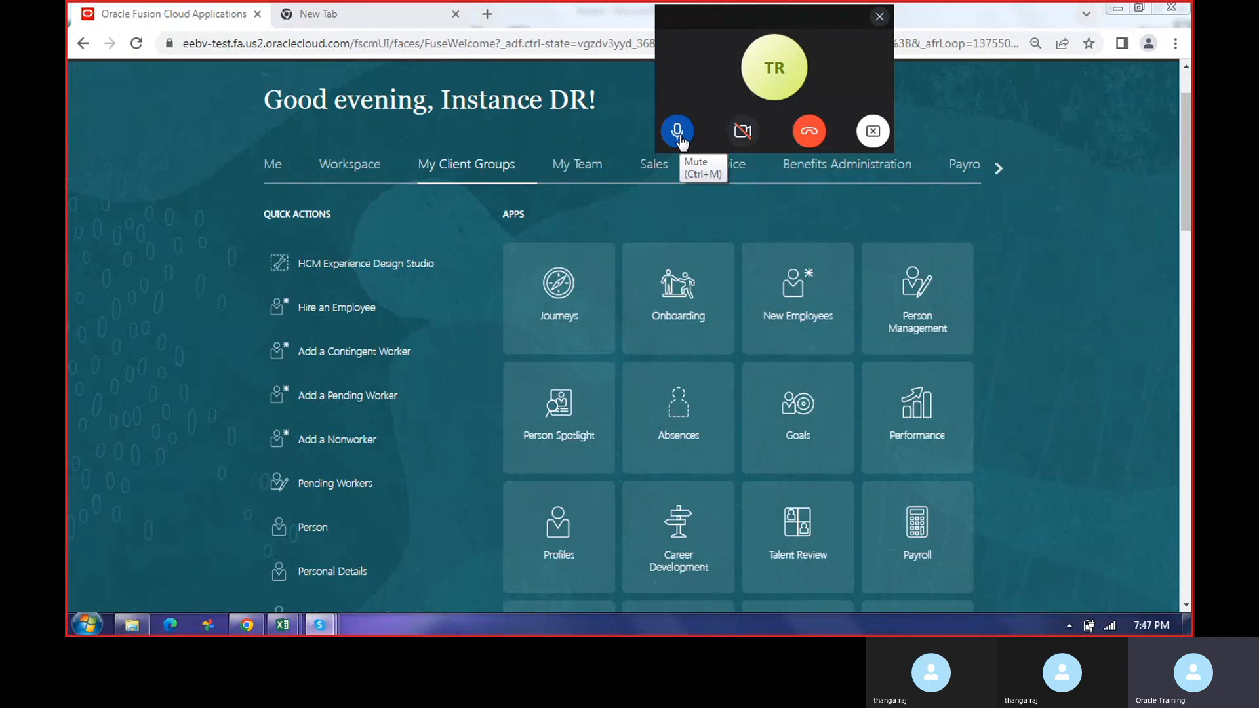
click(678, 132)
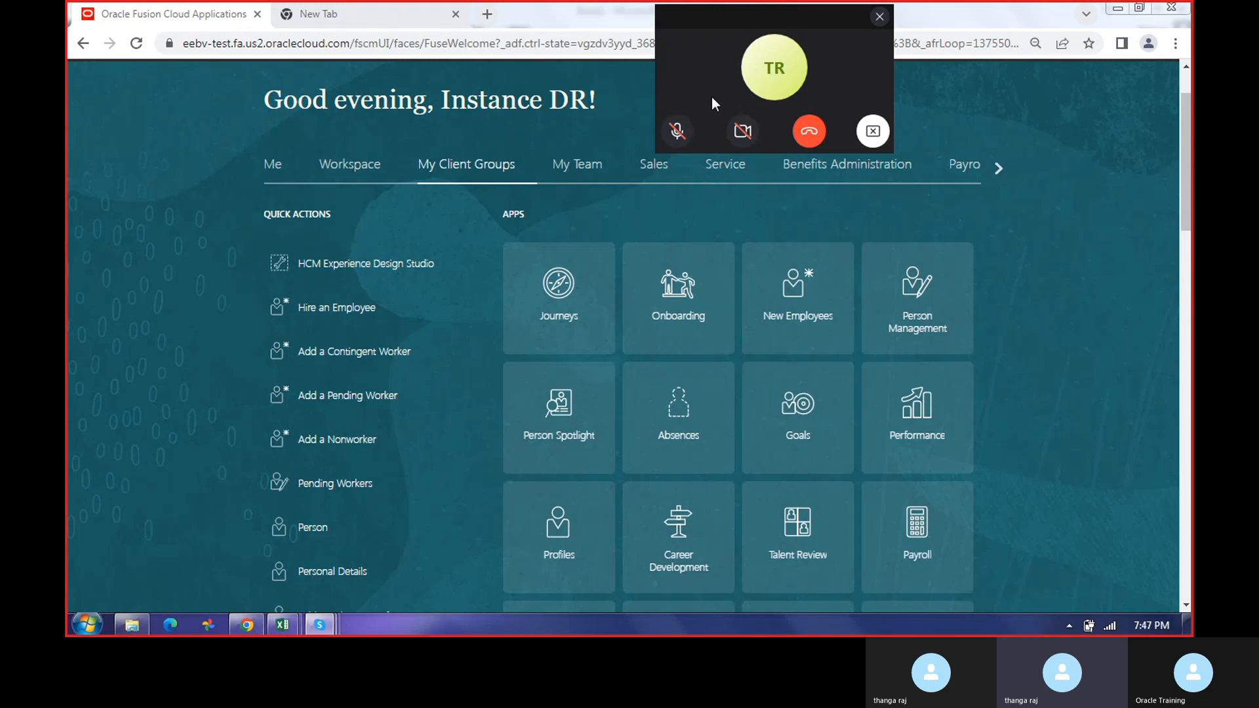
Step: Send "Pls Mute" and "Getting Sound" in the Skype call chat, minimize the call window and unmute the microphone
mouse_move(325, 623)
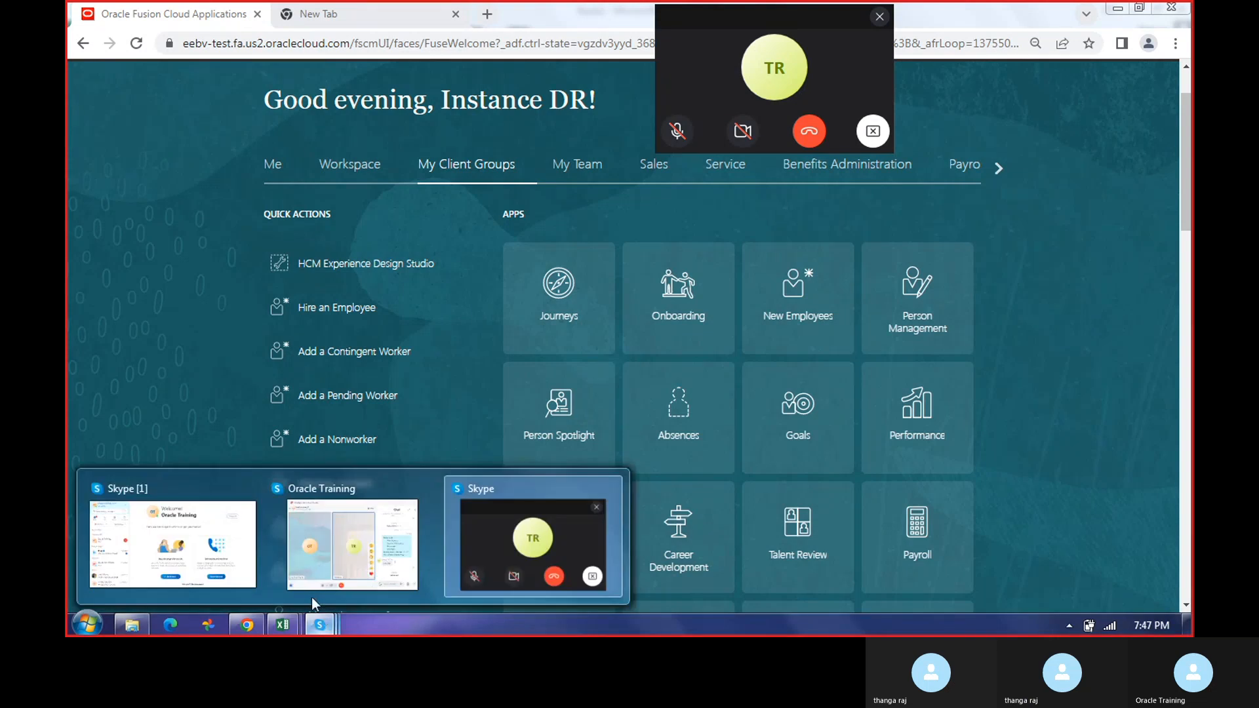
click(324, 535)
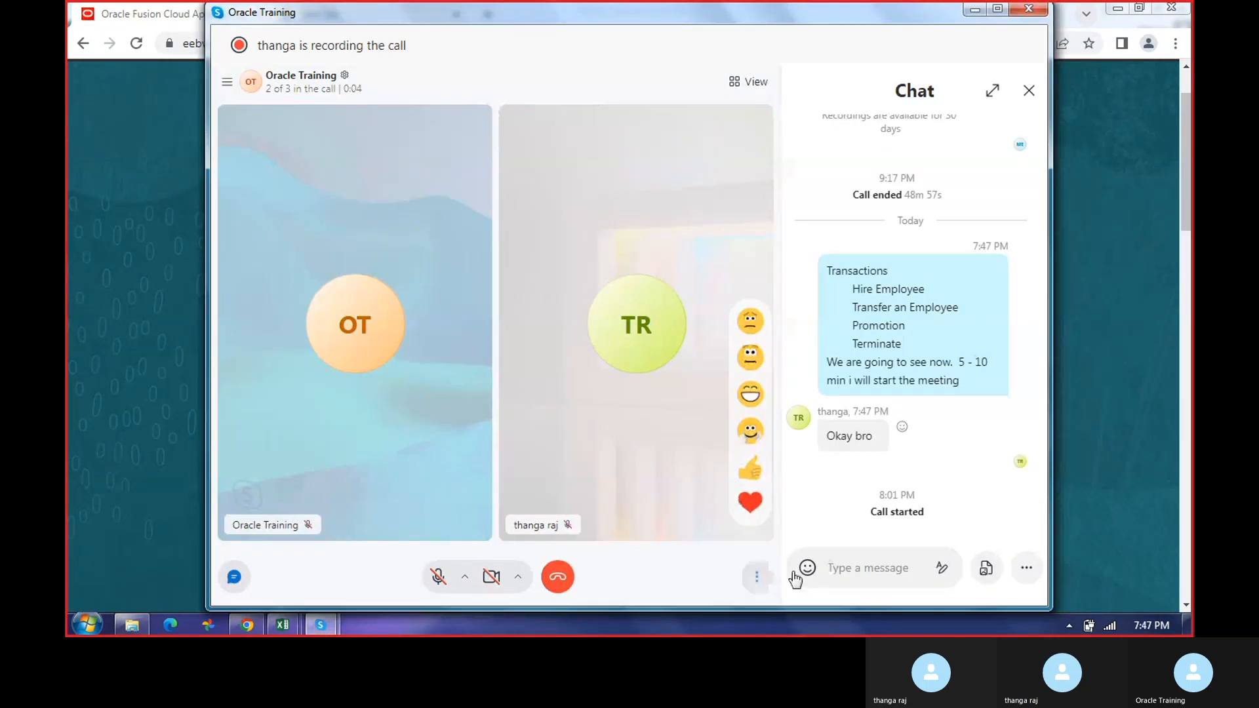
click(838, 570)
text(Pls Mute)
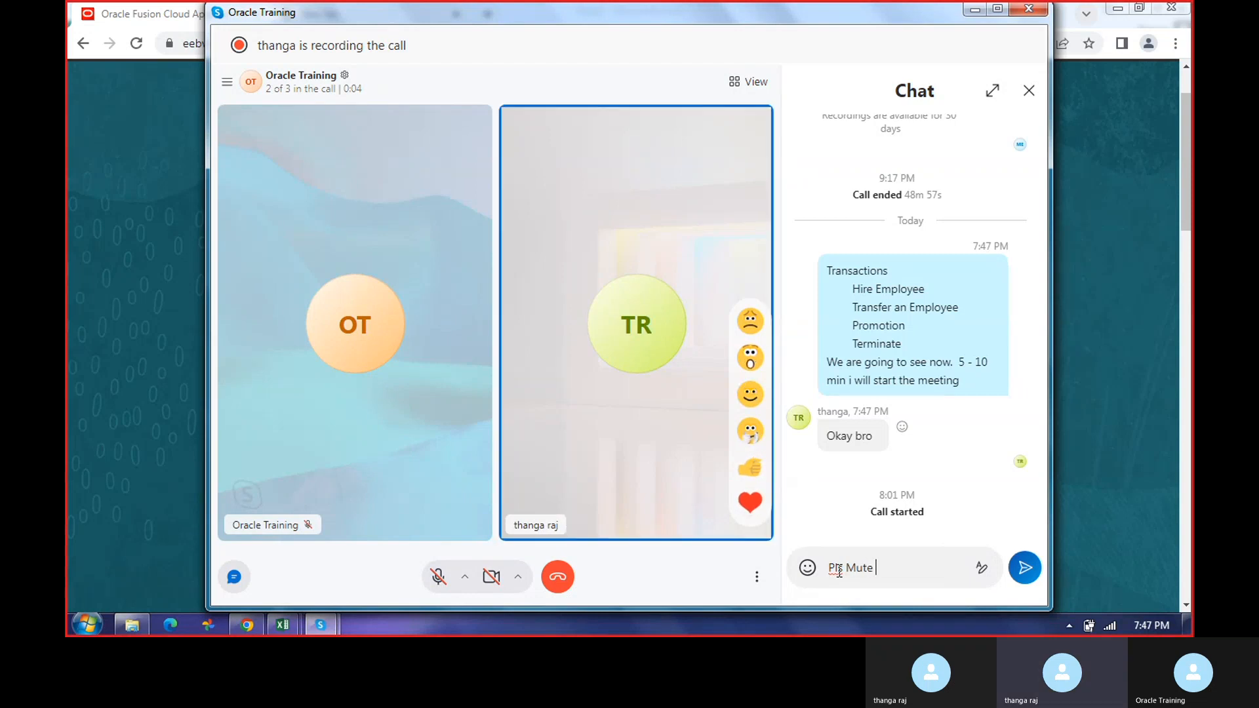
key(Return)
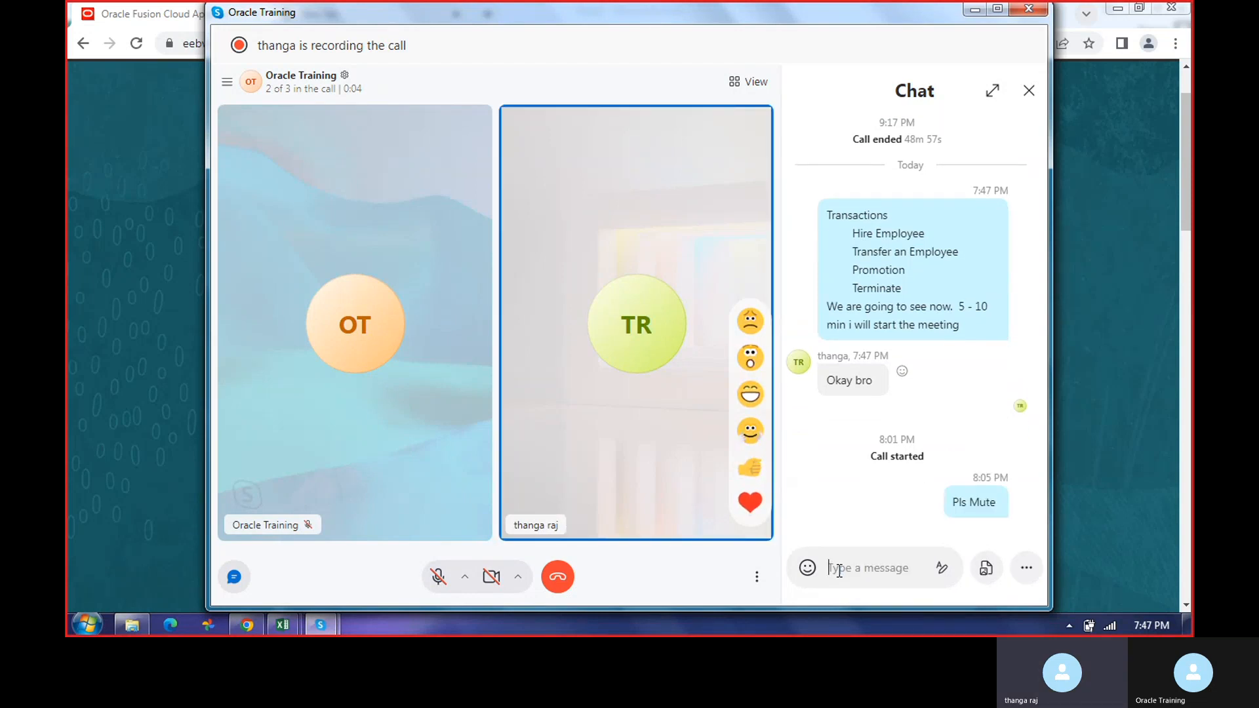
text(Getting Sound)
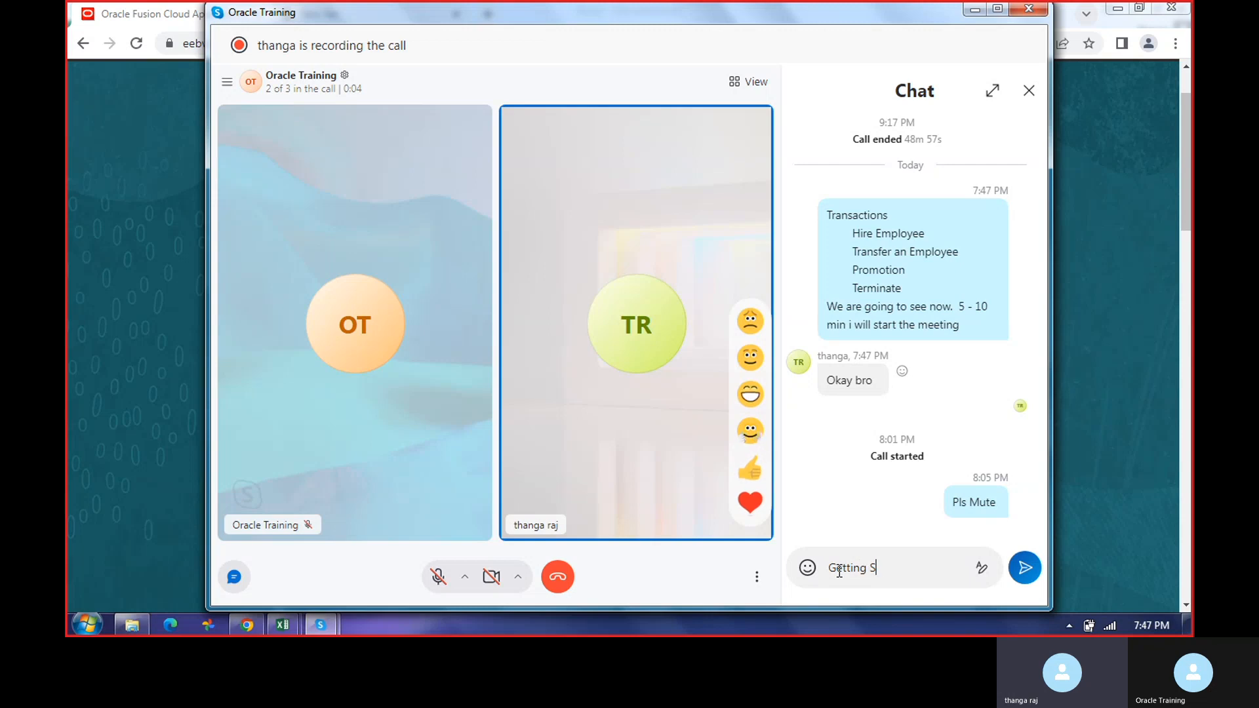
key(Return)
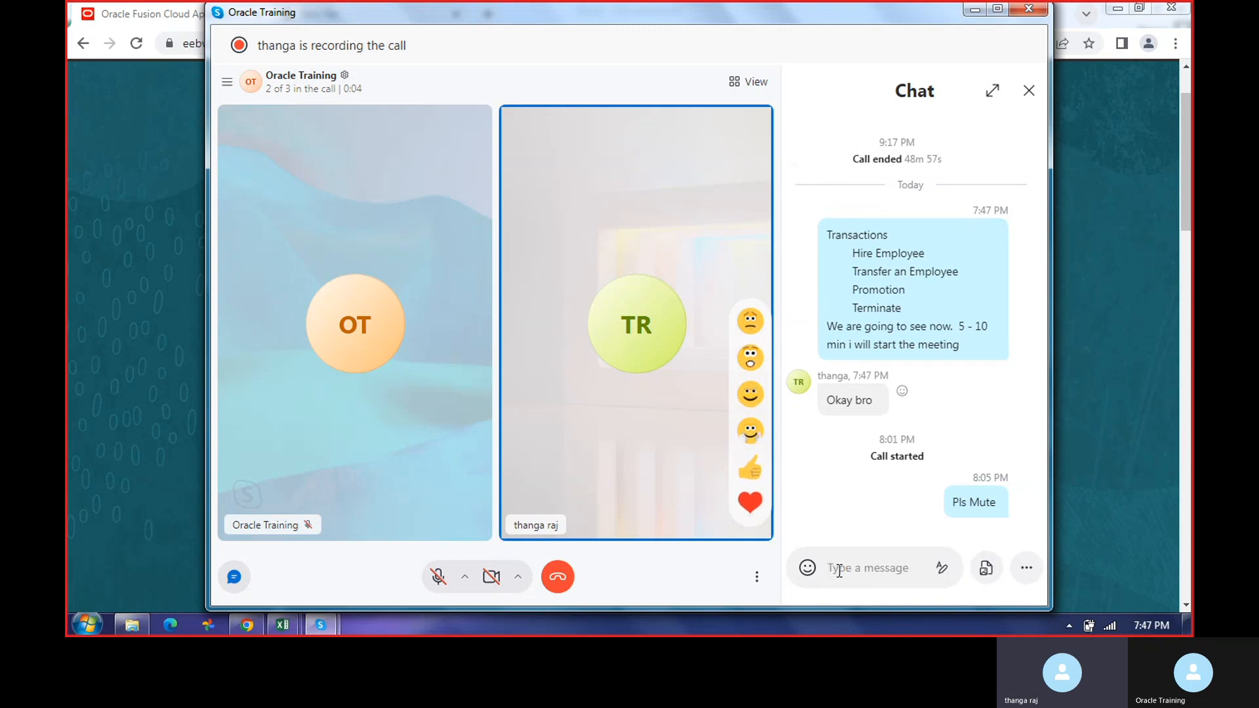
click(975, 9)
click(679, 134)
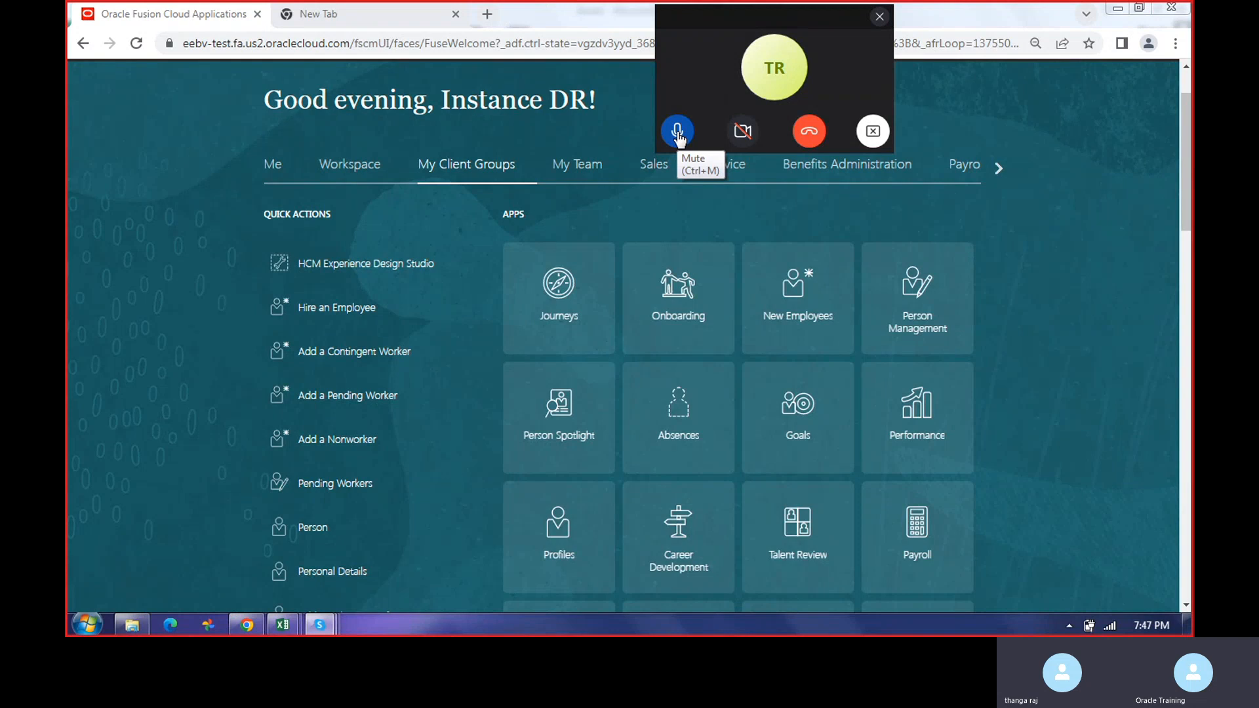
Step: Open the New Employees app from My Client Groups and review the tasks offered for a new person
click(791, 298)
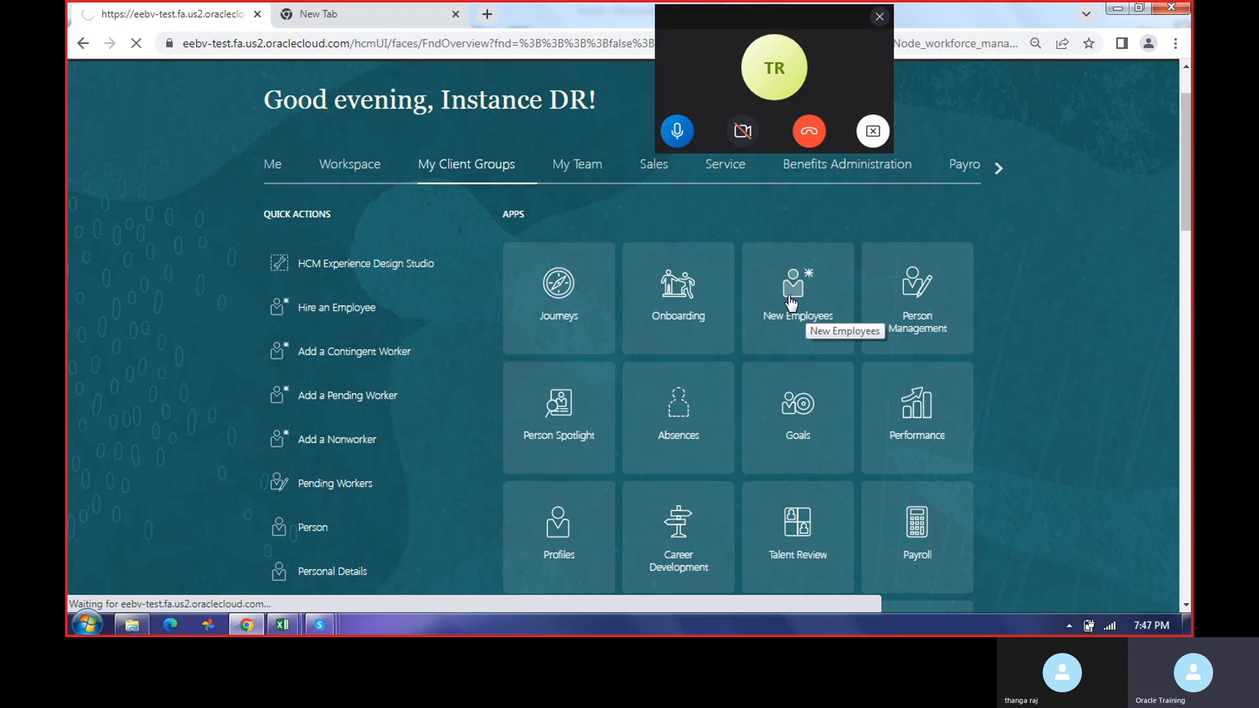
click(315, 13)
click(191, 19)
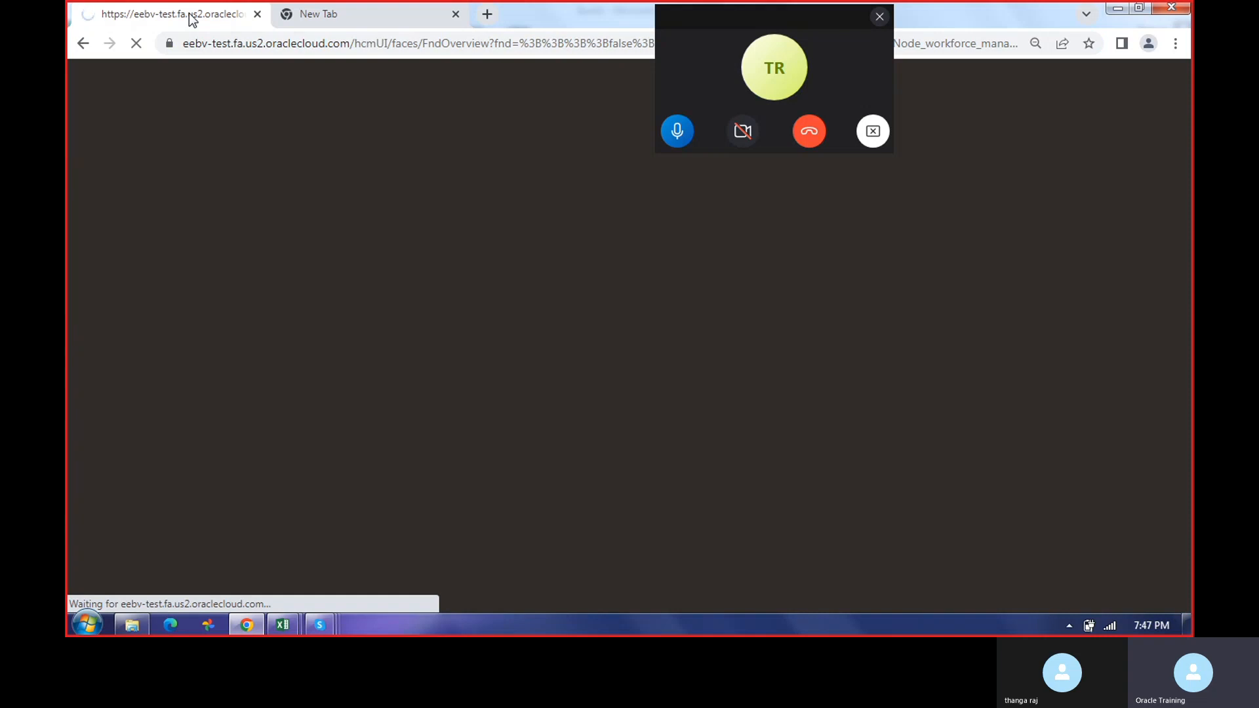
click(319, 12)
click(202, 14)
click(295, 14)
click(169, 18)
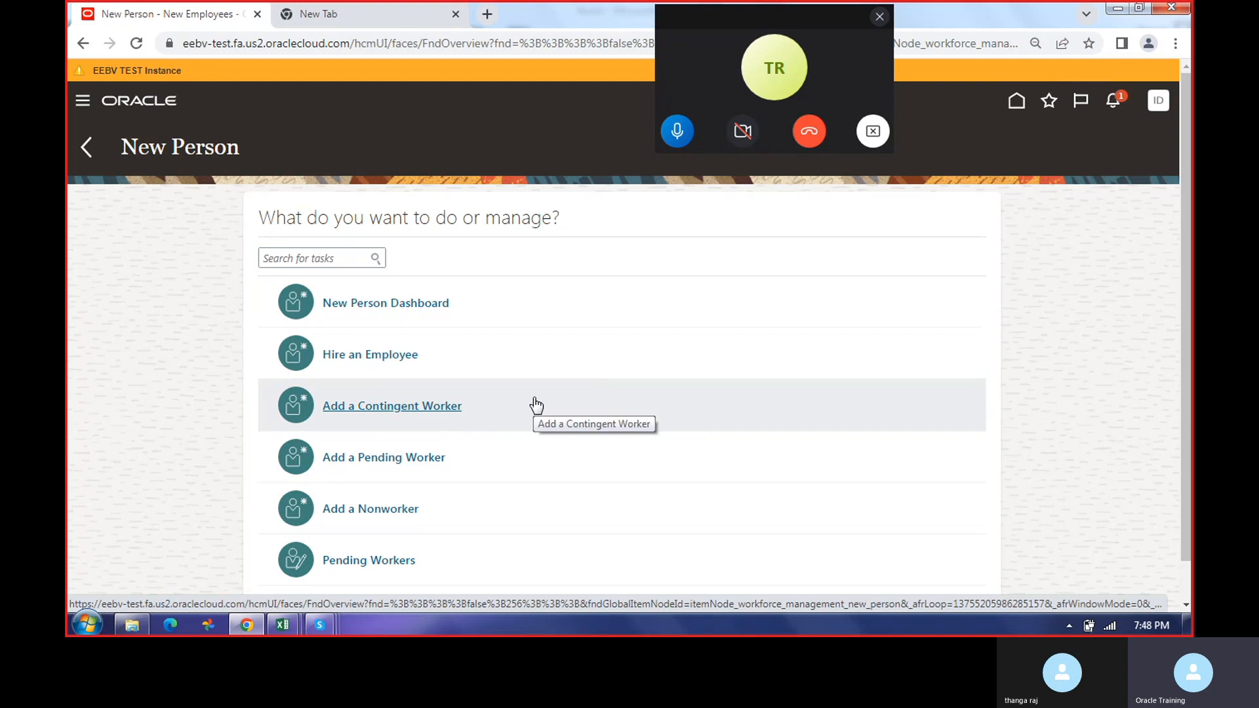
scroll(534, 405, down, 1)
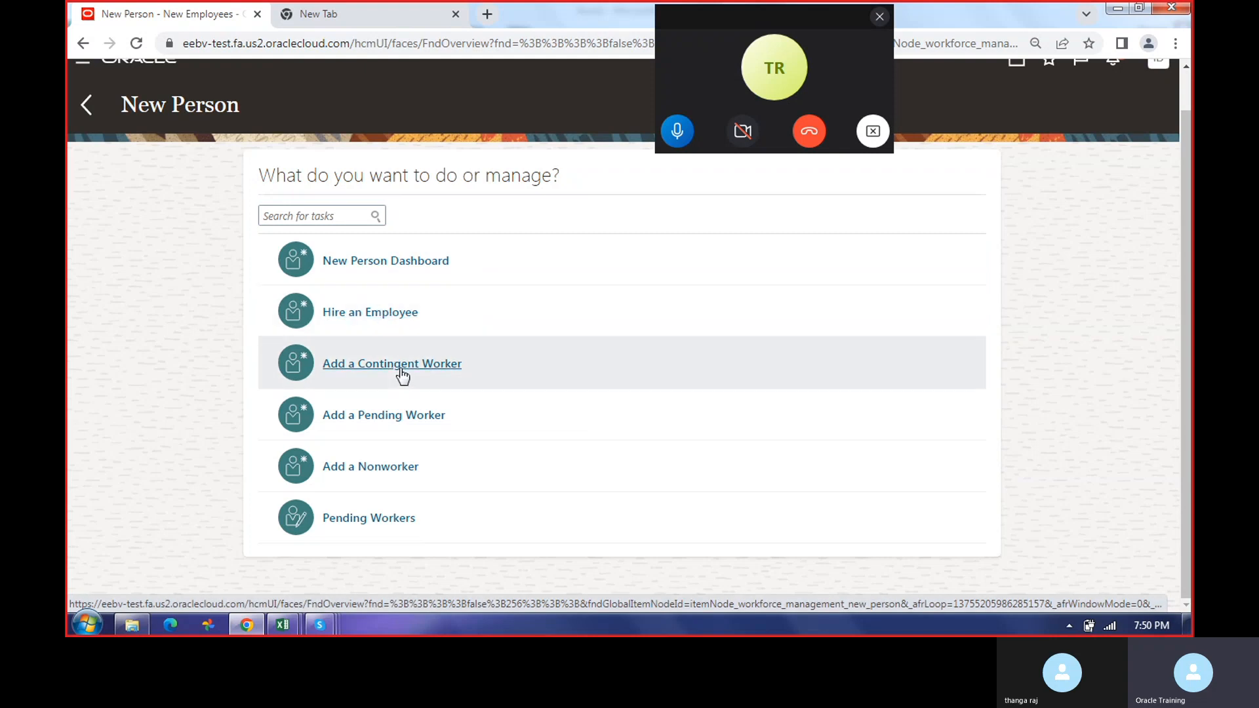
Step: Start hiring an employee, with New Hire as the hire action and Hiring for new position as the hire reason
click(387, 313)
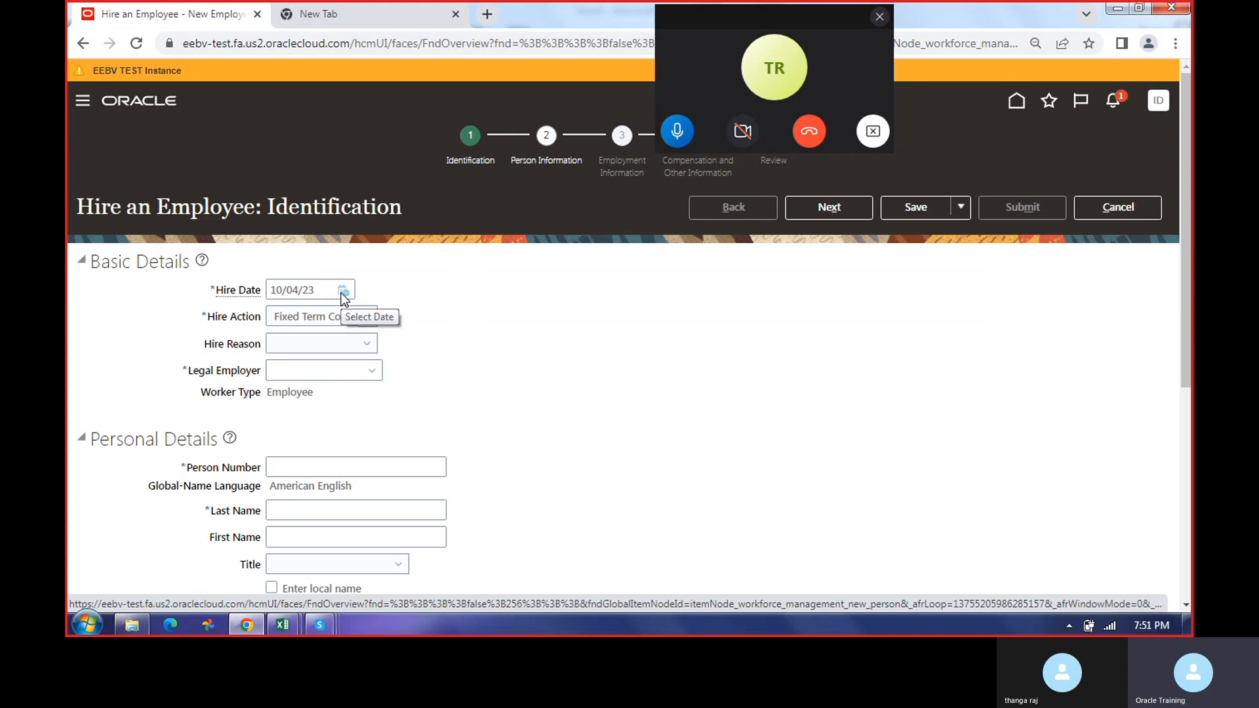
click(371, 317)
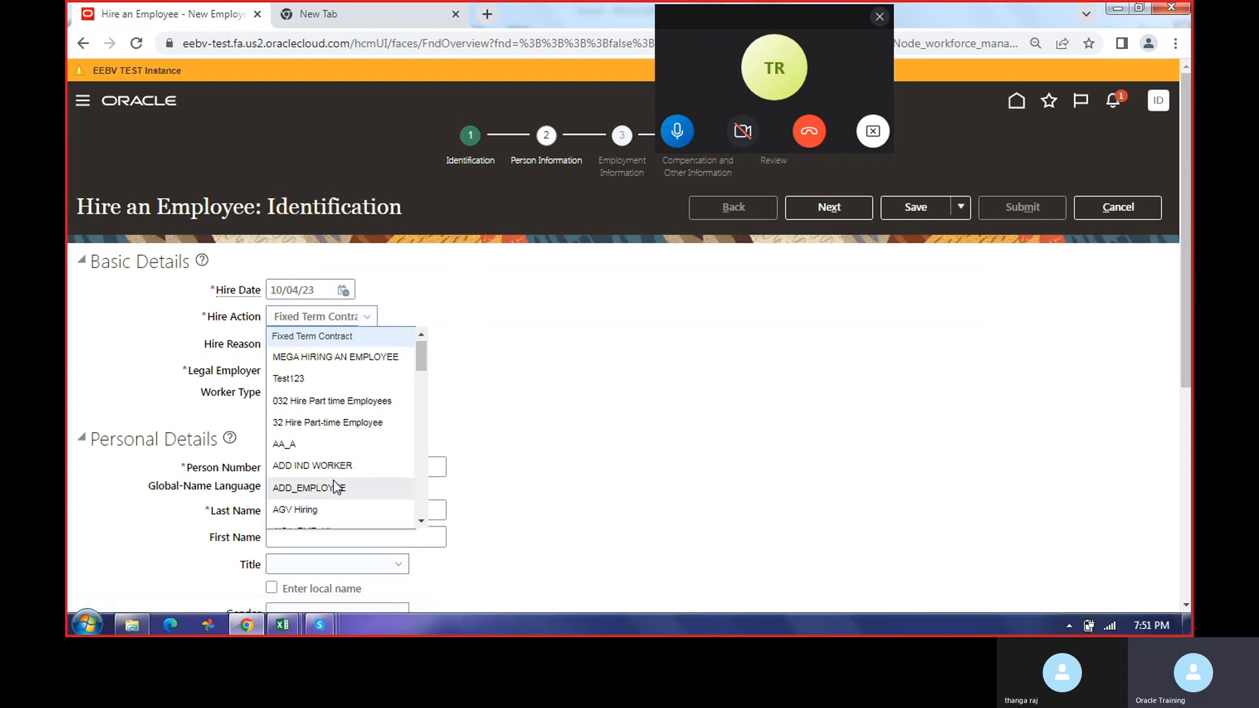
scroll(333, 480, down, 3)
scroll(329, 481, down, 1)
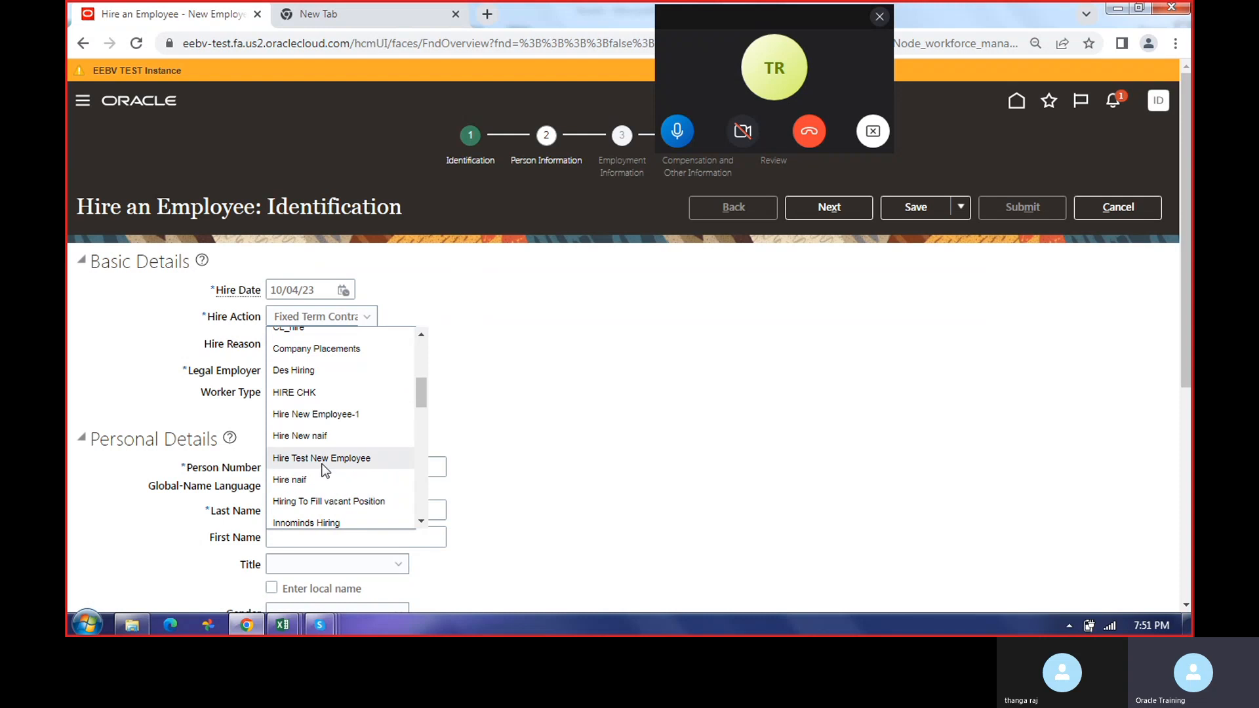
scroll(324, 490, down, 3)
scroll(320, 423, up, 7)
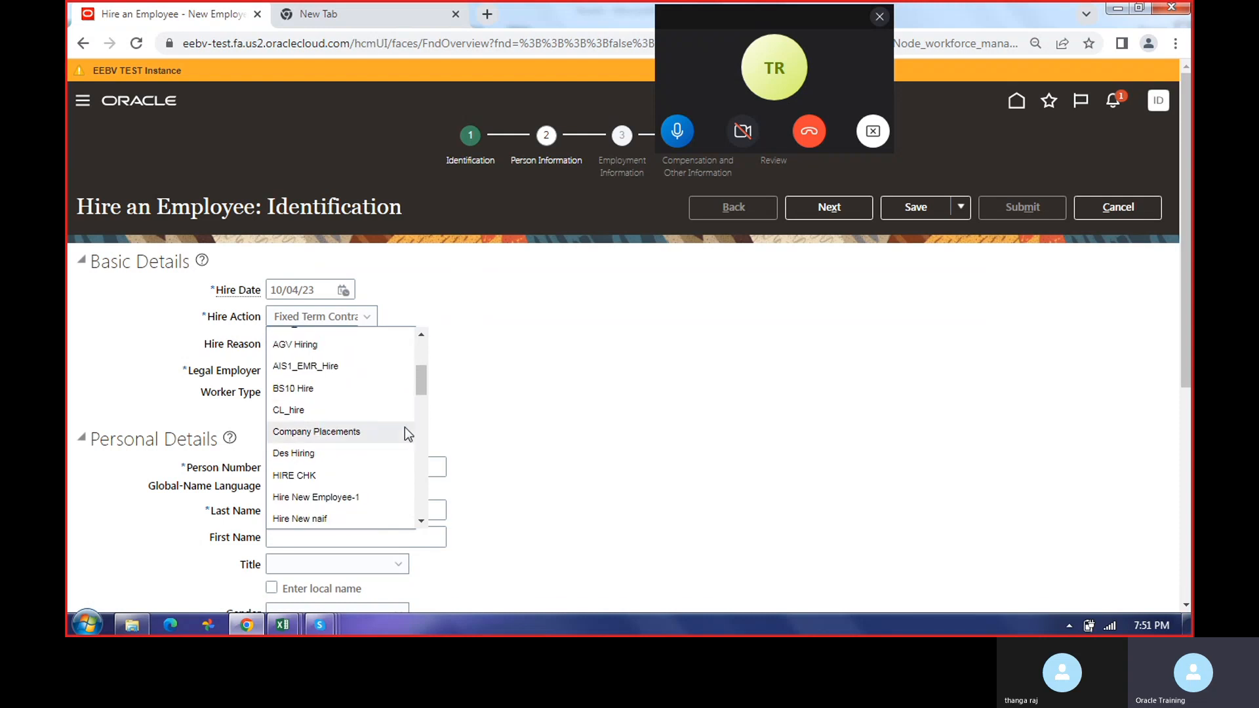
drag(422, 385, 416, 432)
click(295, 457)
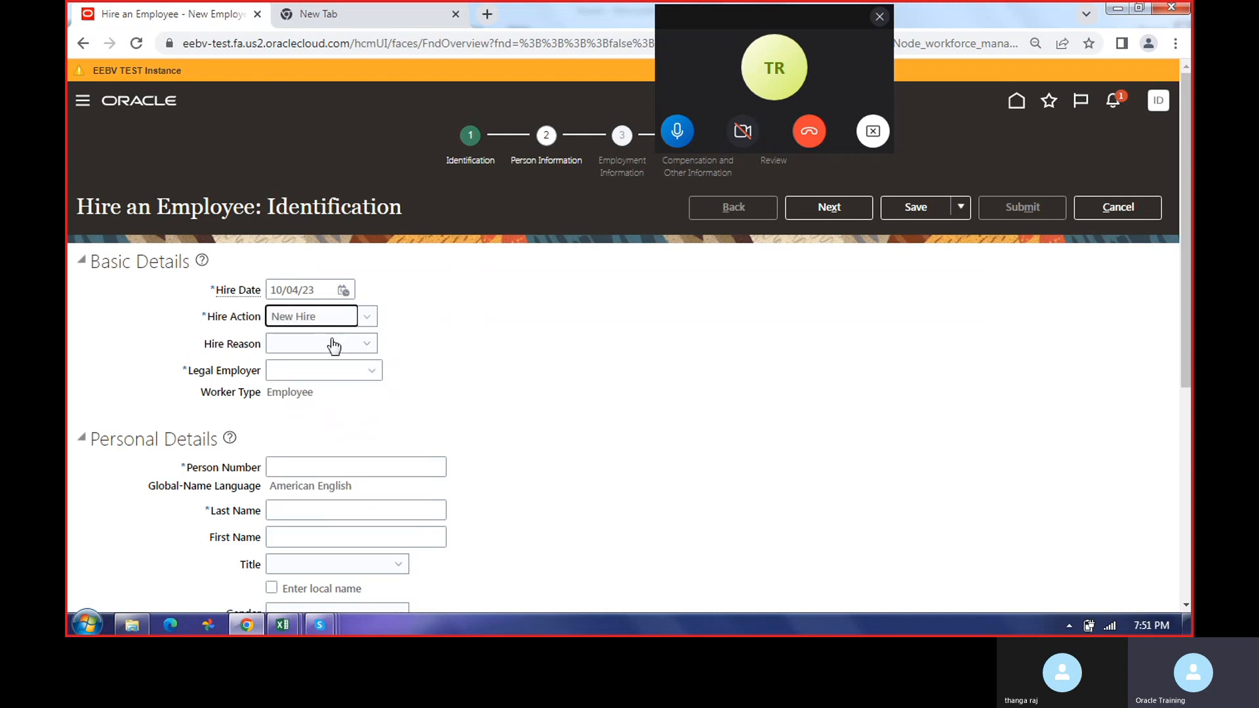
click(362, 346)
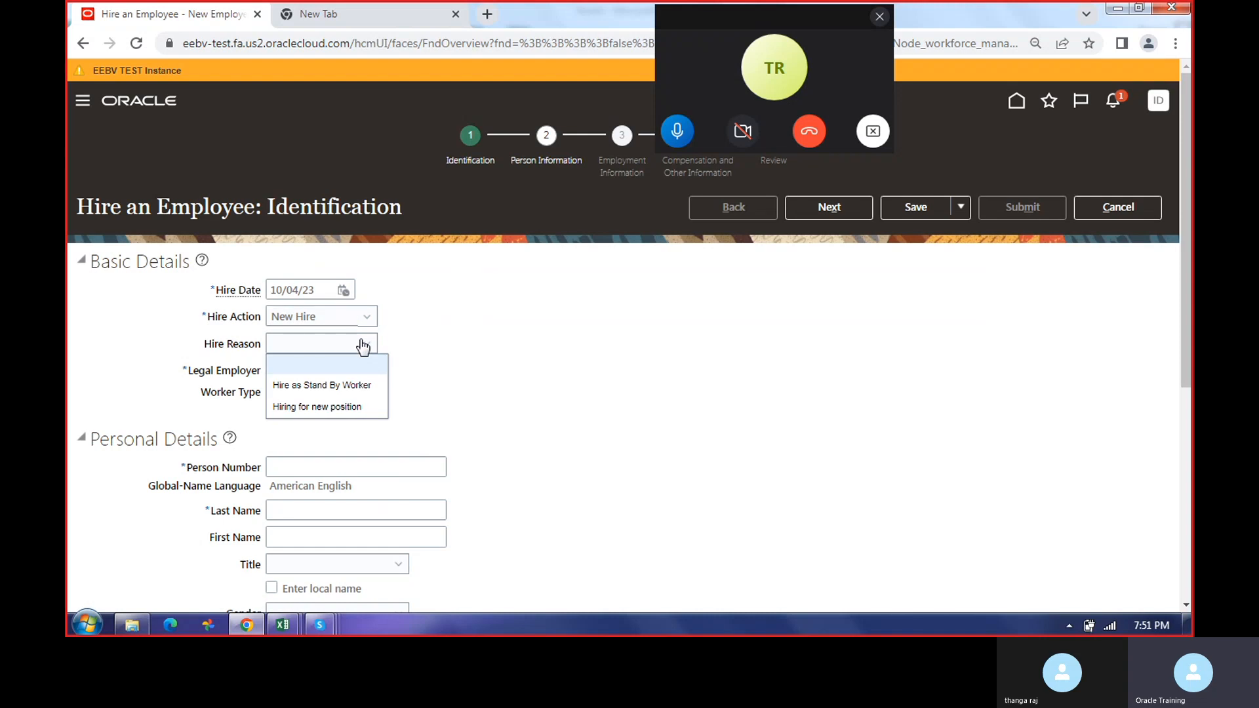
click(333, 408)
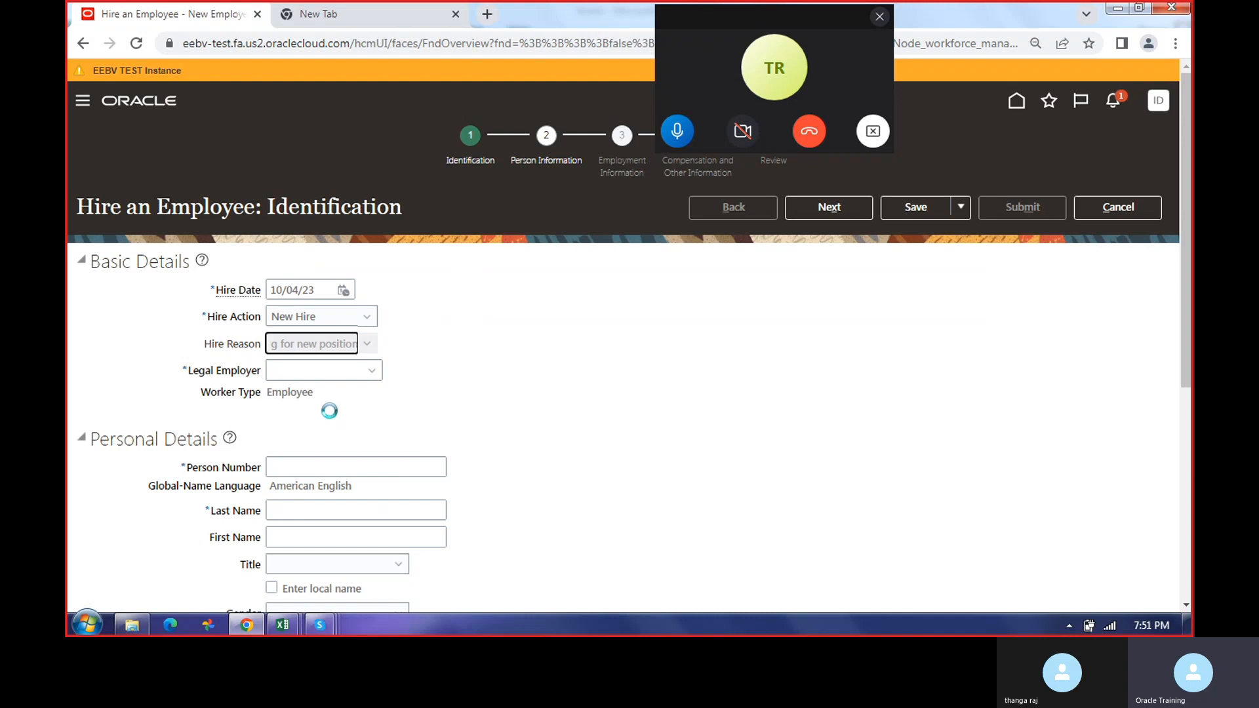
Step: Open the detailed search for the legal employer and dismiss the Windows color scheme prompt
click(374, 373)
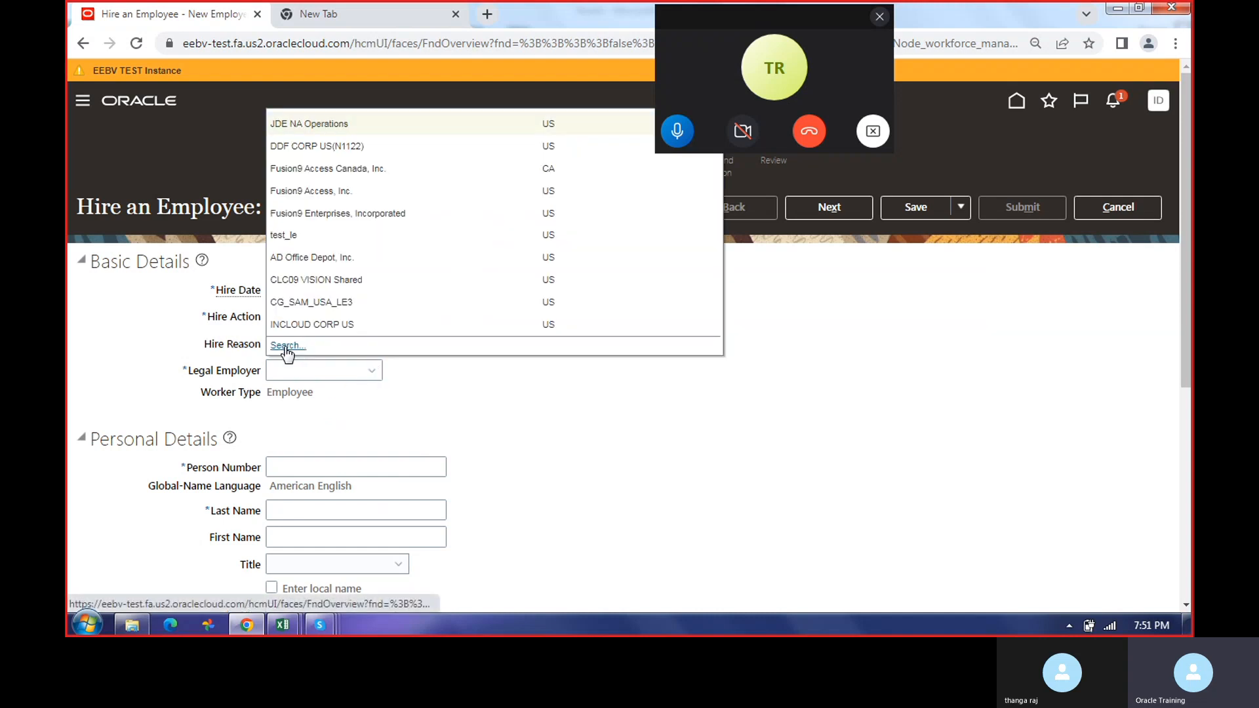
click(285, 347)
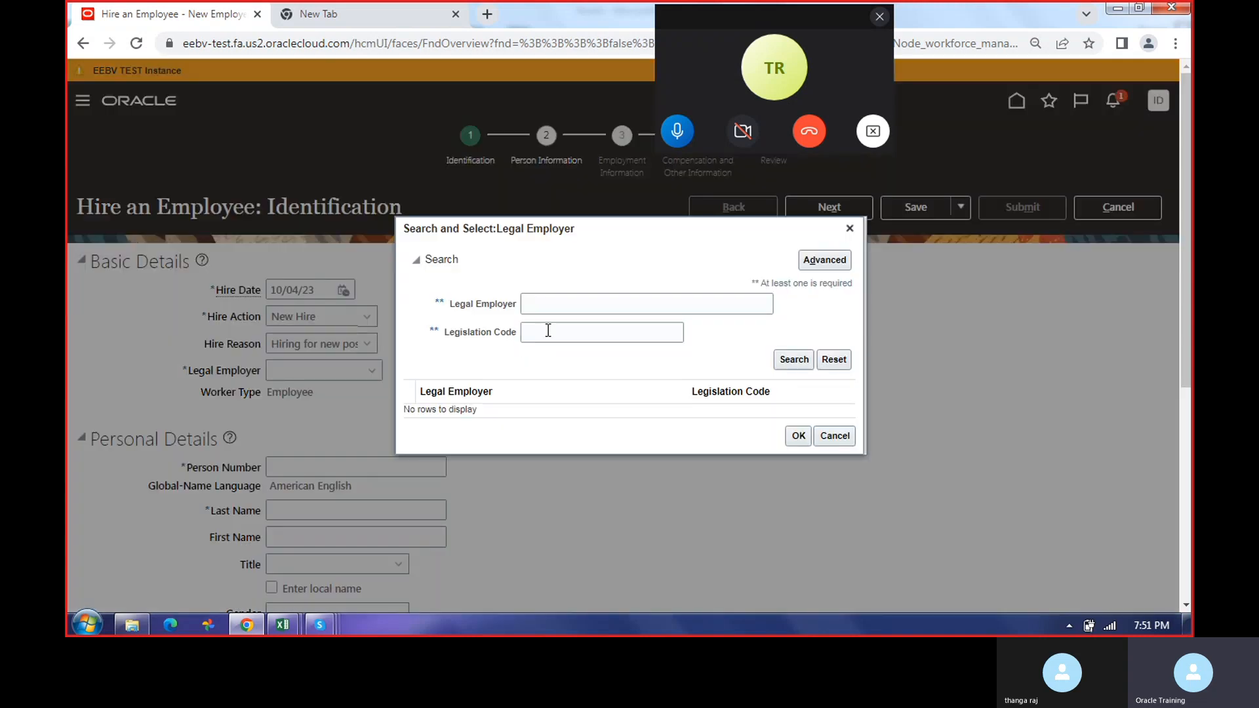
click(577, 307)
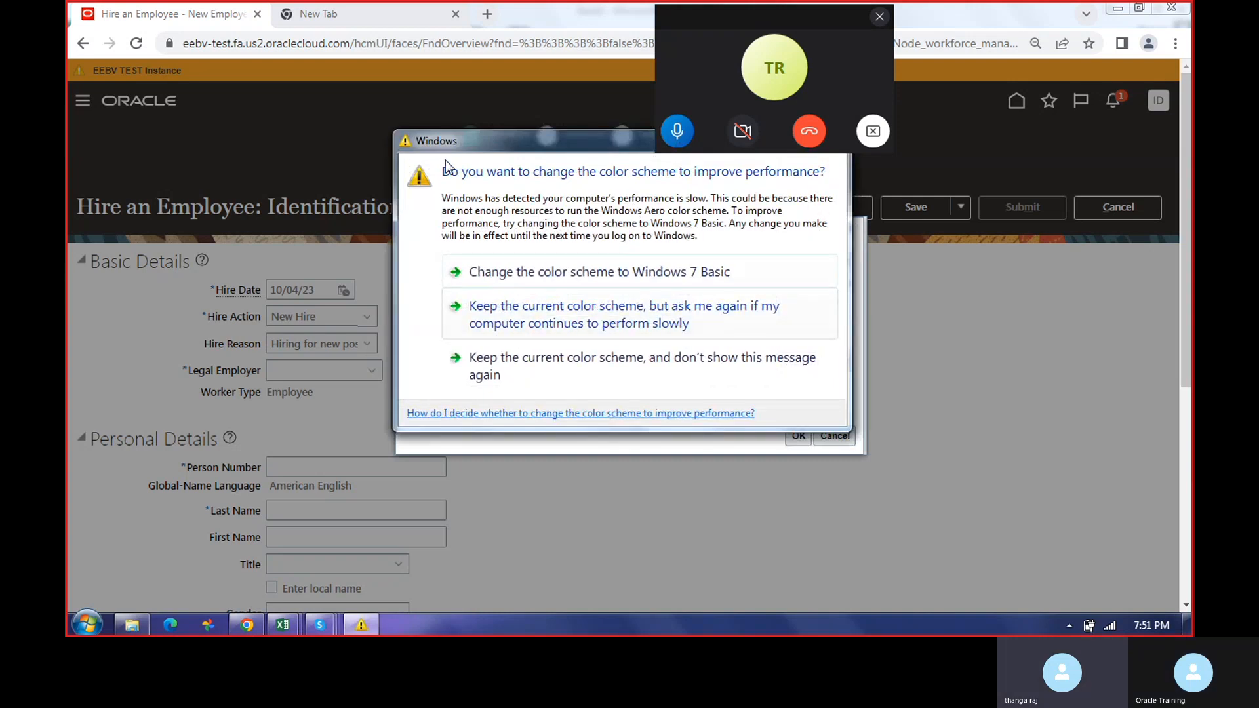
click(734, 255)
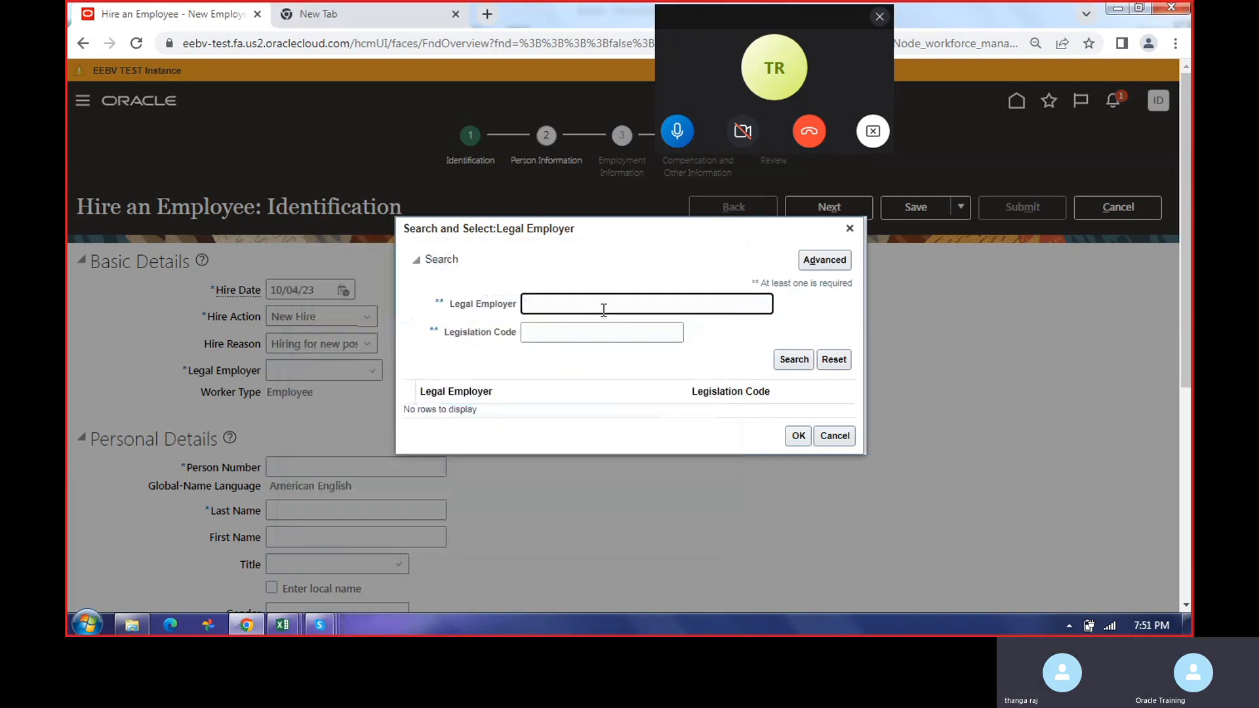
Step: Search the legal employers for ENES
text(MS)
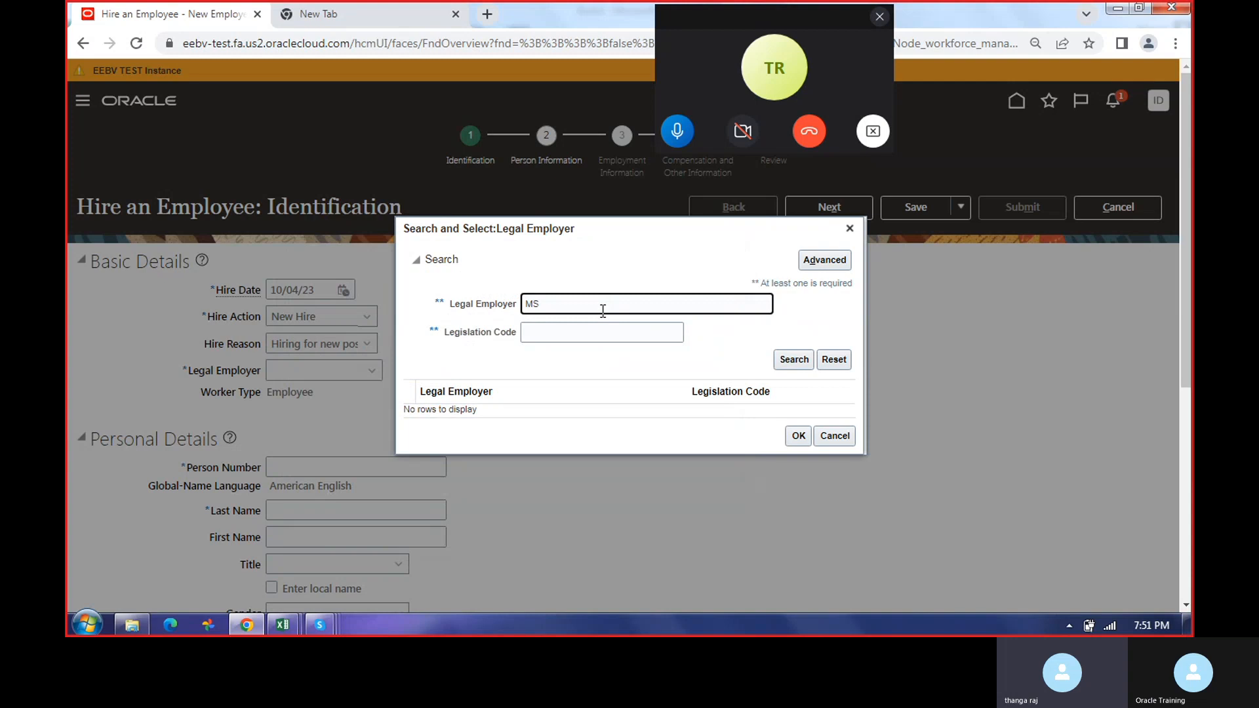
key(BackSpace)
key(BackSpace)
text(ENES)
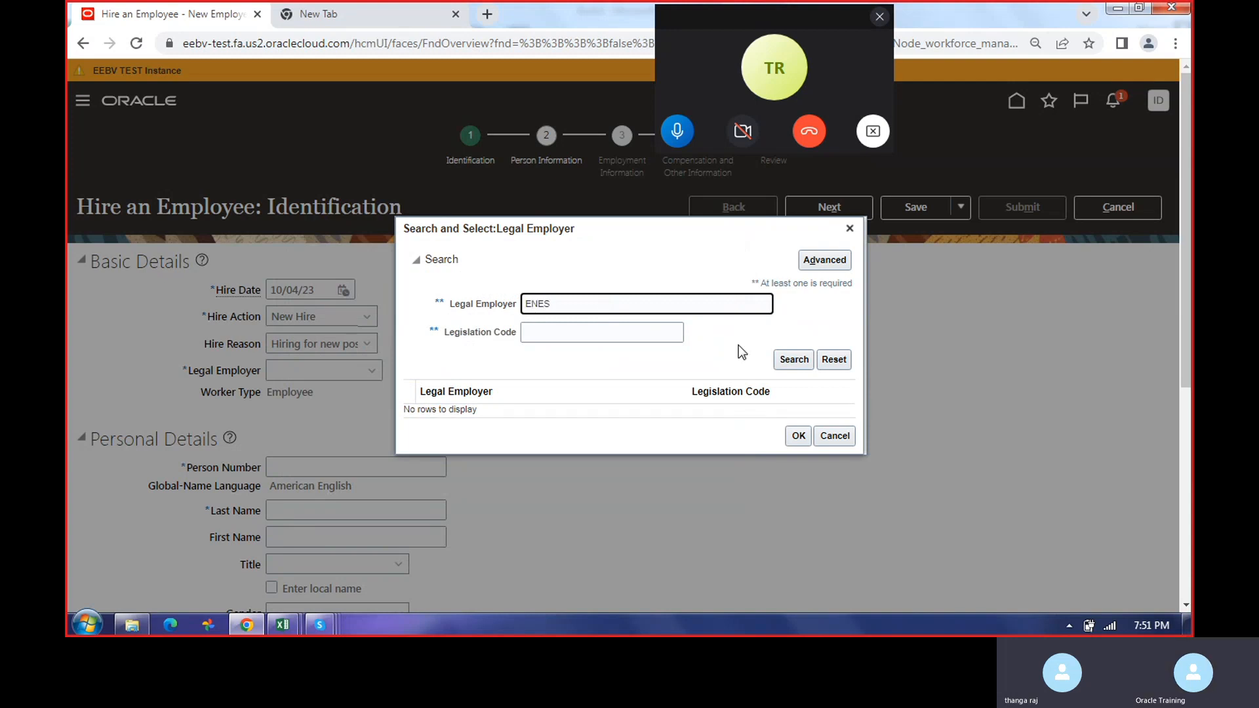
click(802, 357)
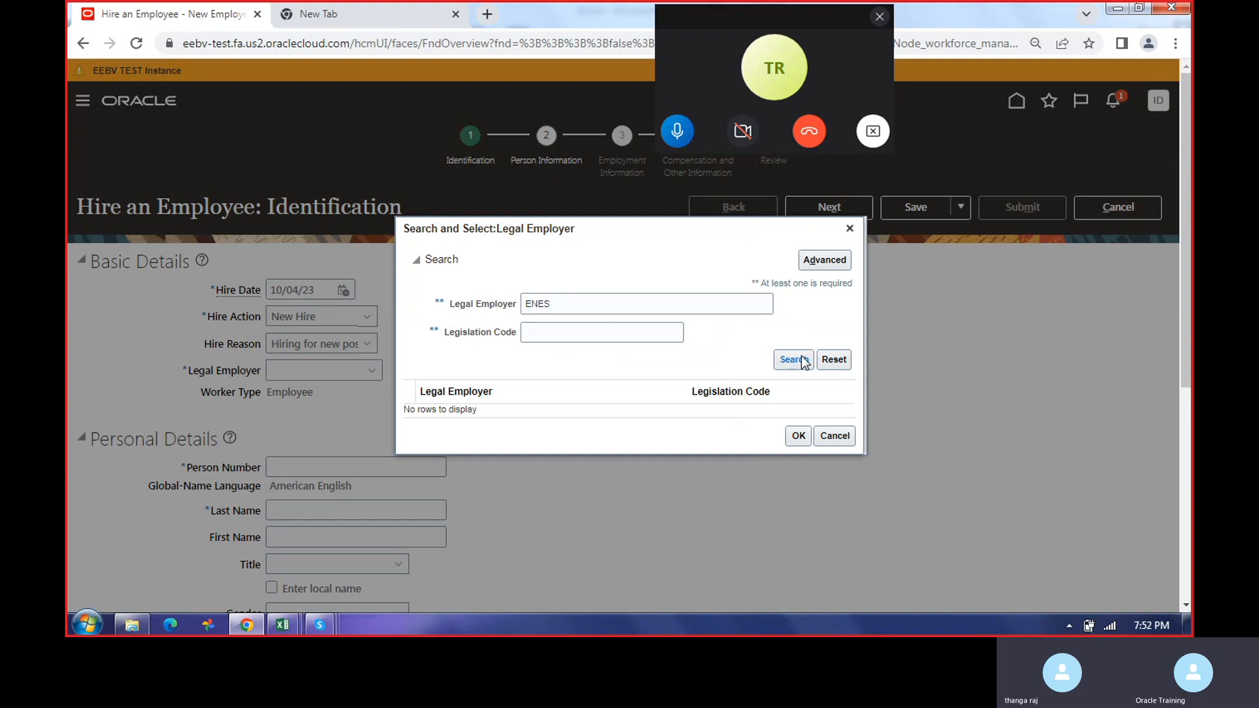
Step: Search the legal employers for RAMRAJ and select RAMRAJ Corporate office as the legal employer
double_click(563, 304)
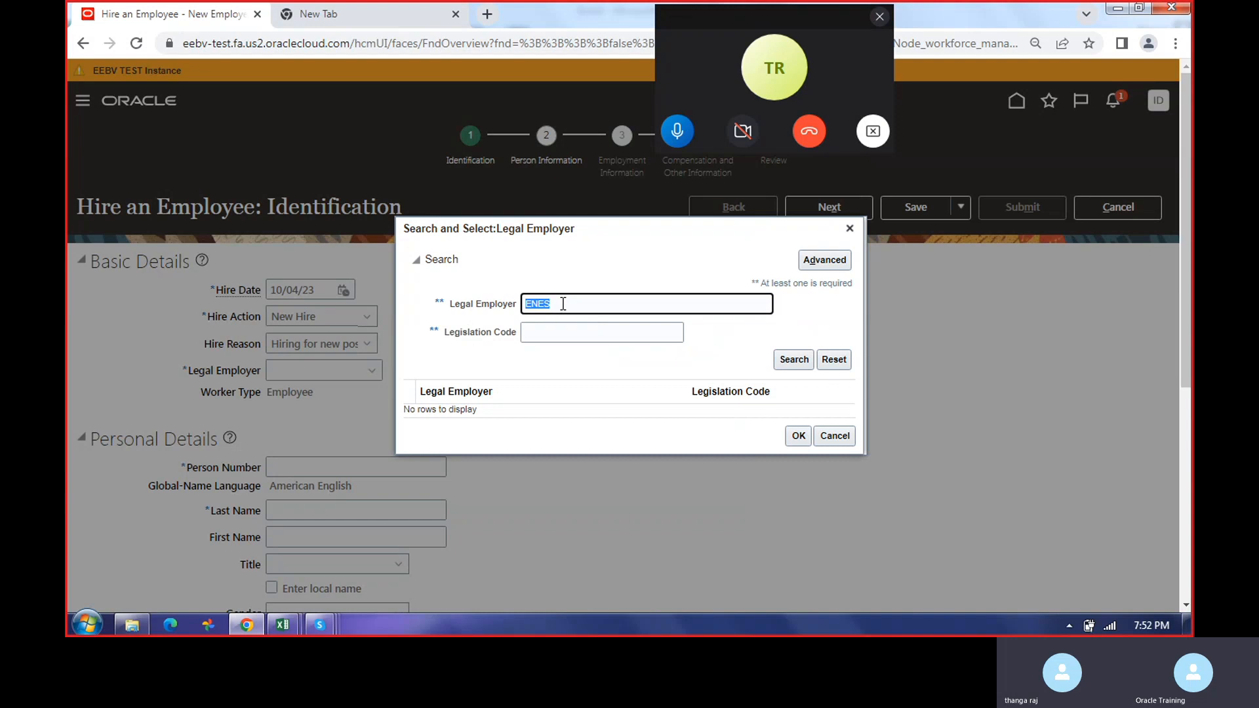
text(RAM)
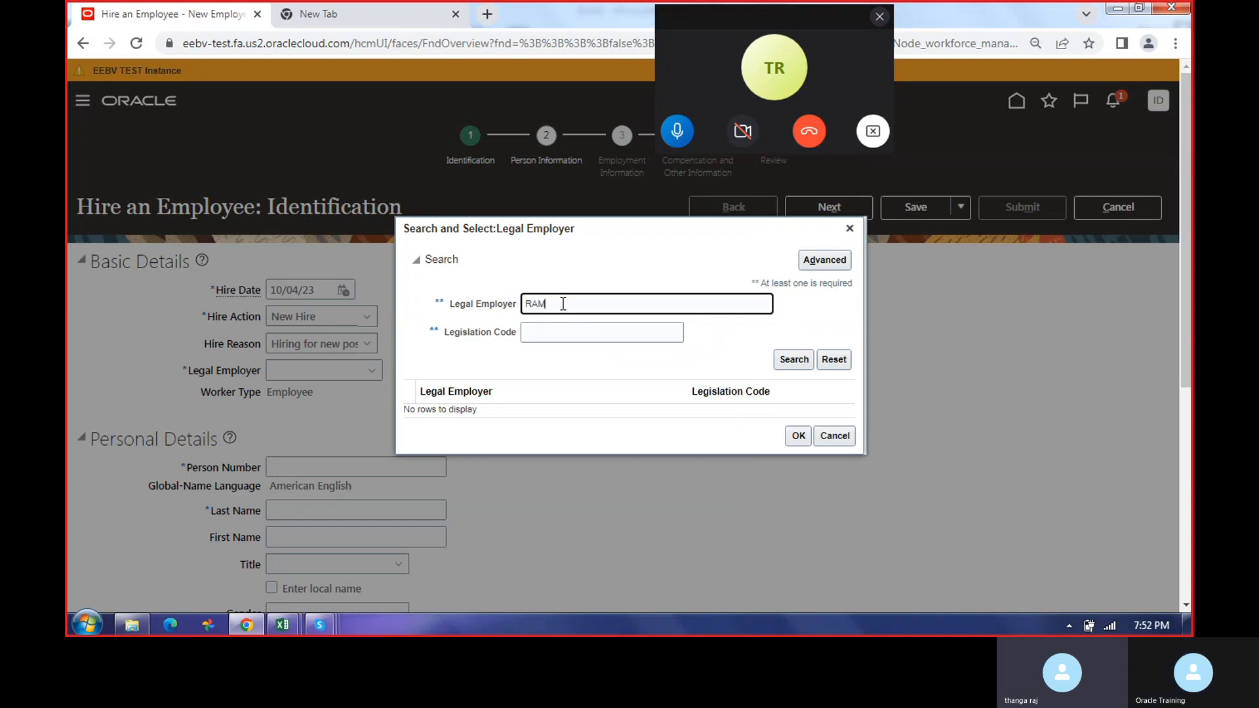
text(RAJ)
click(785, 360)
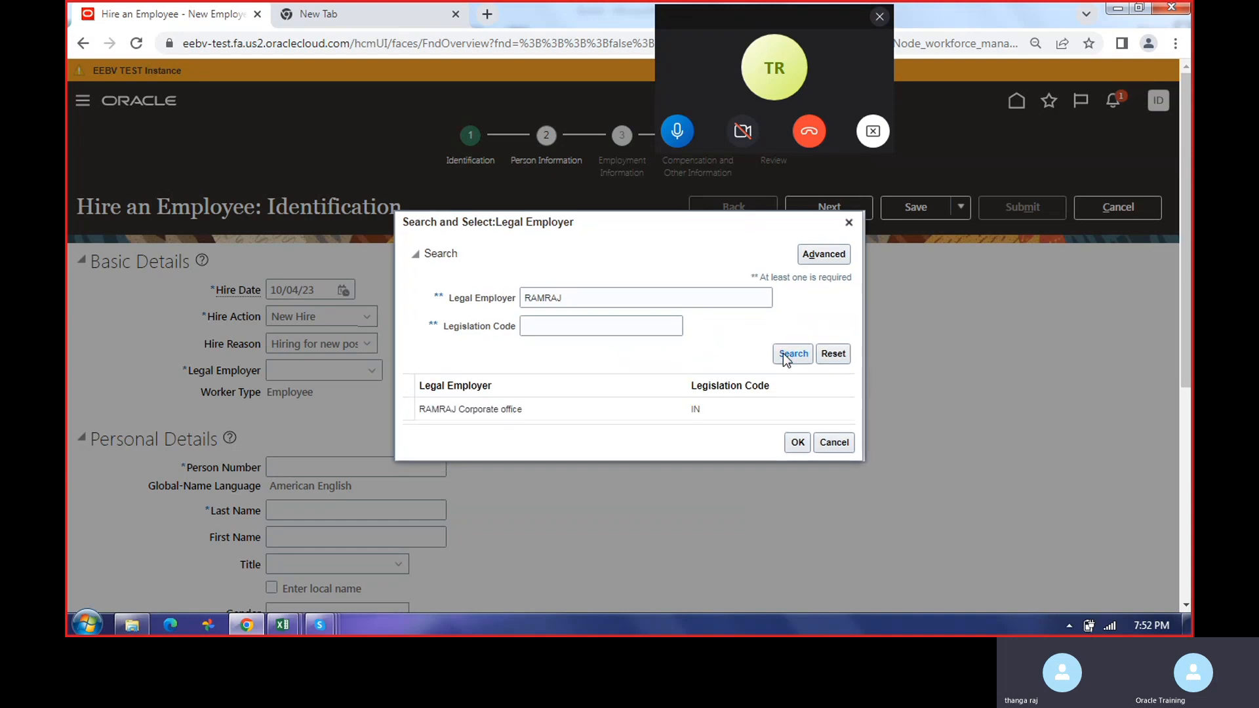
triple_click(494, 407)
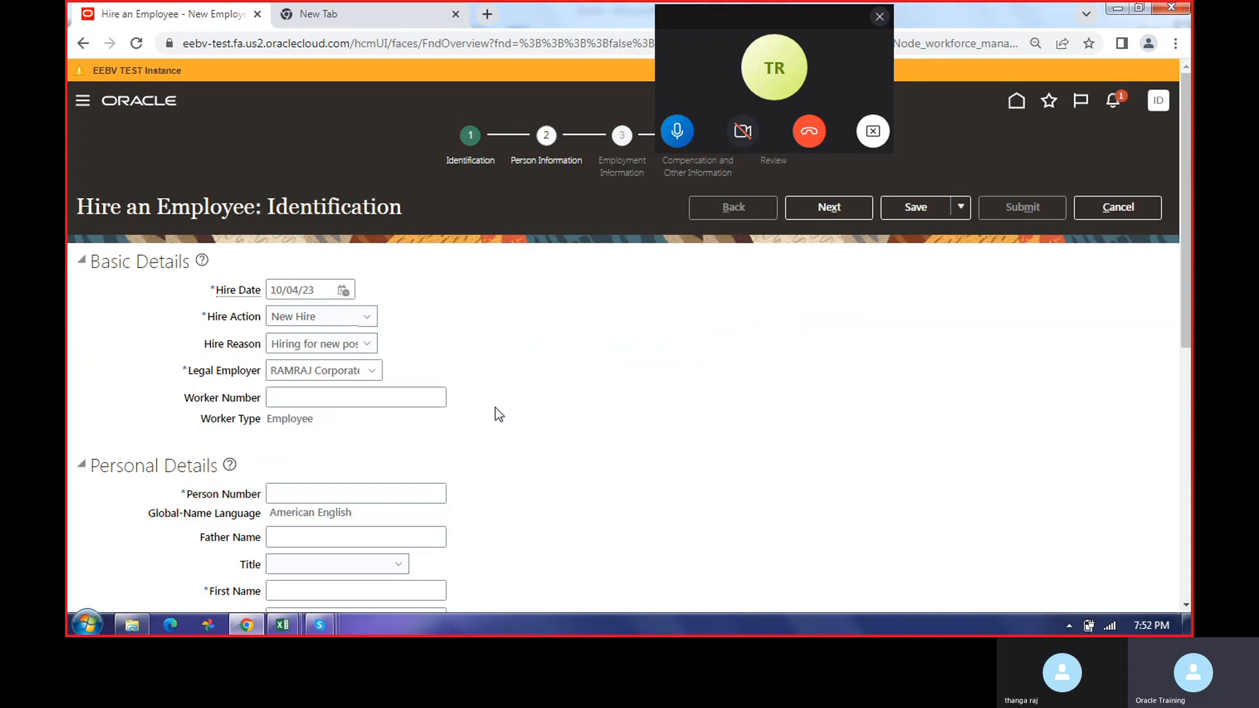
Step: Enter a worker number for the new employee in the basic details
click(378, 402)
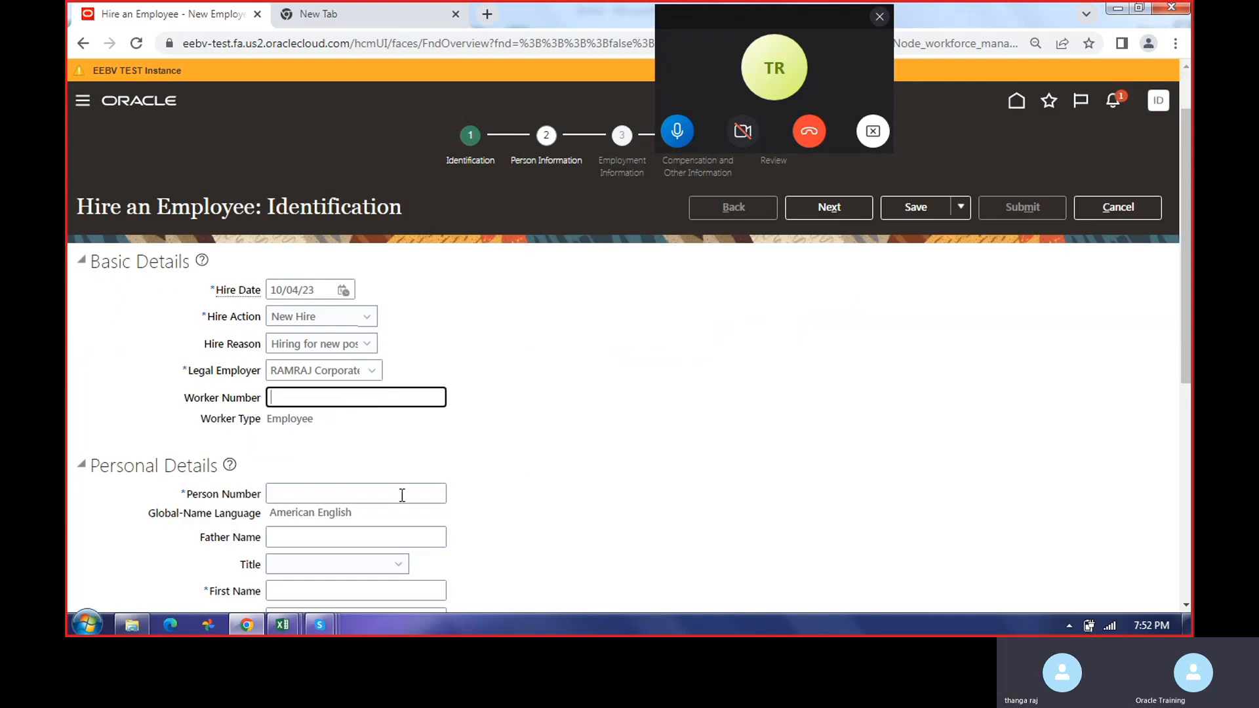
scroll(402, 495, down, 3)
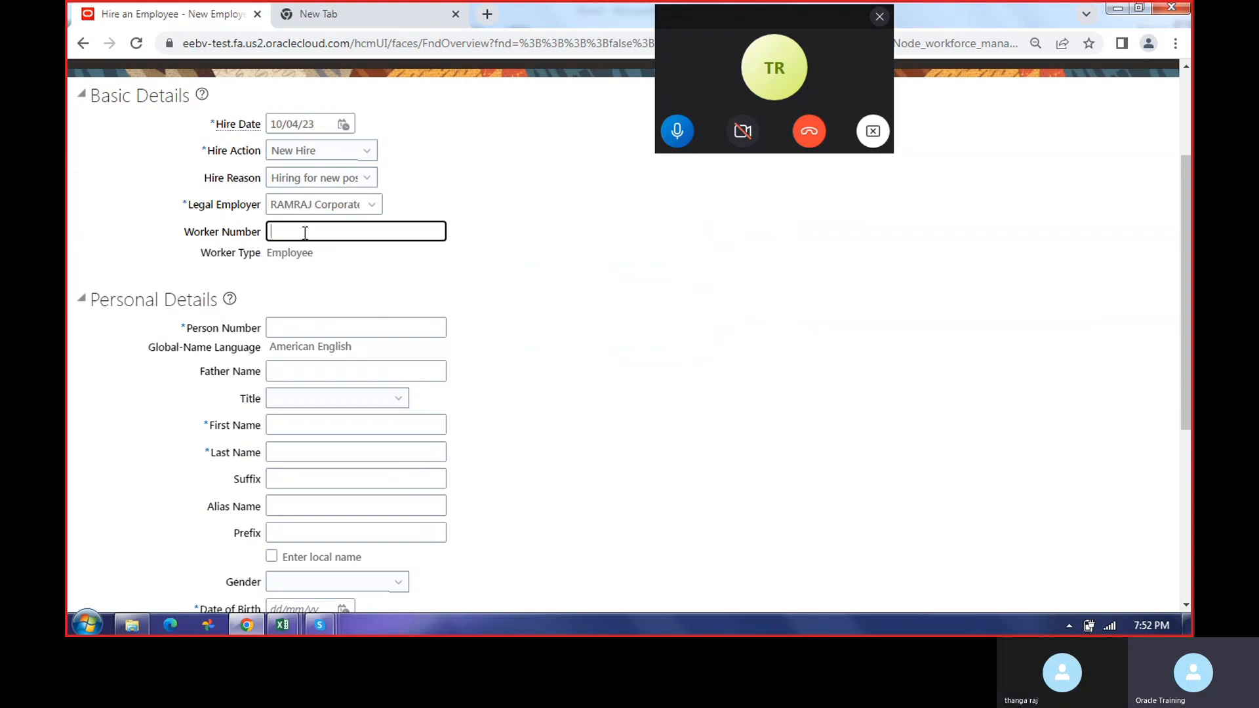
text(RA)
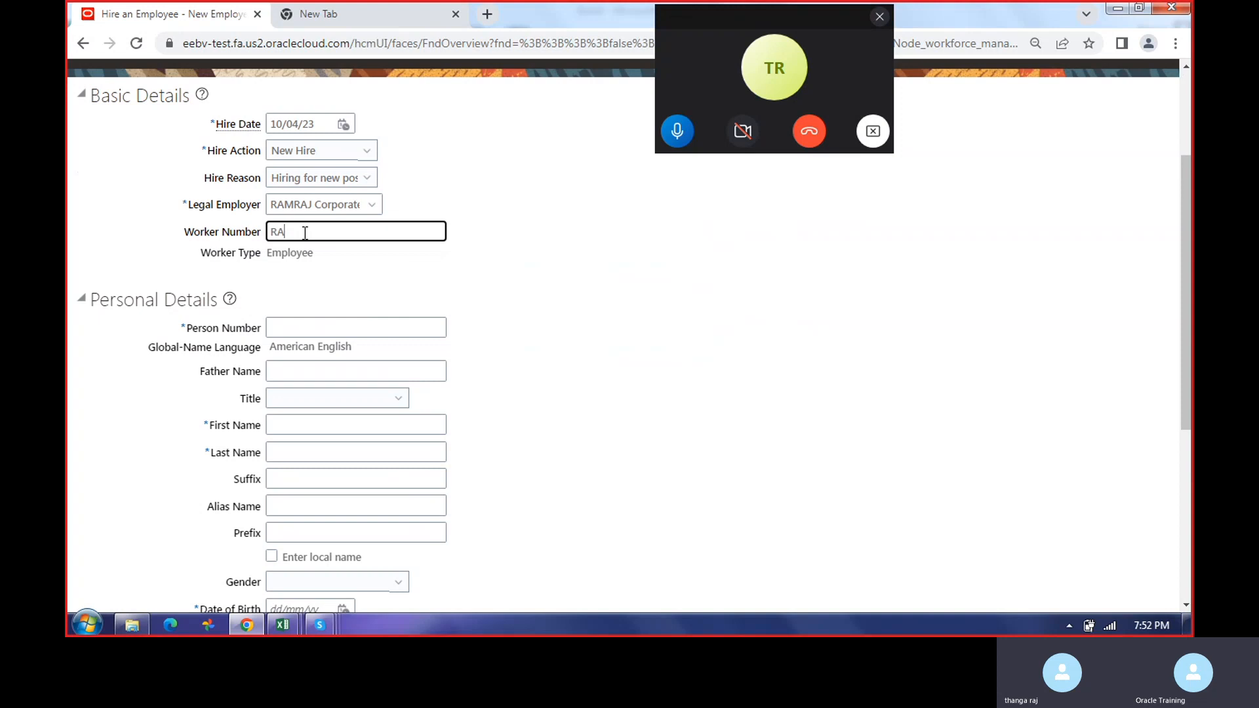
text(M001)
click(304, 322)
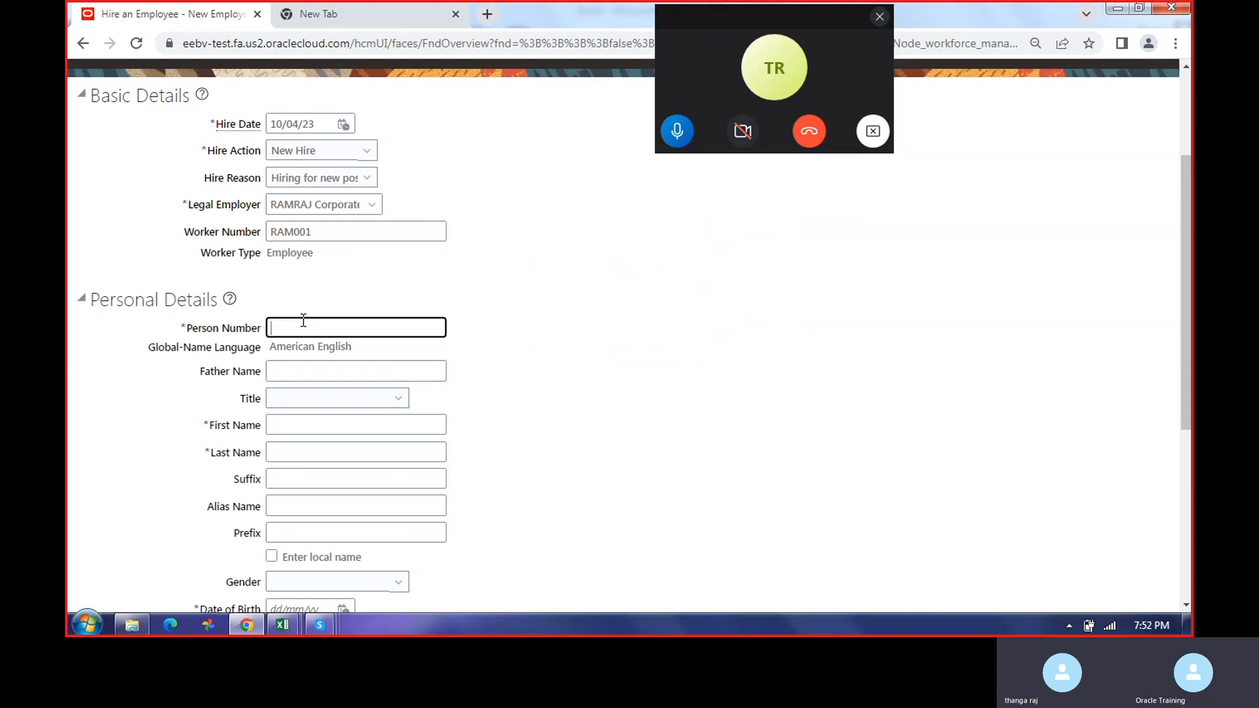
Step: Compare the Worker Number field in the basic details with the Person Number field in the personal details
click(309, 231)
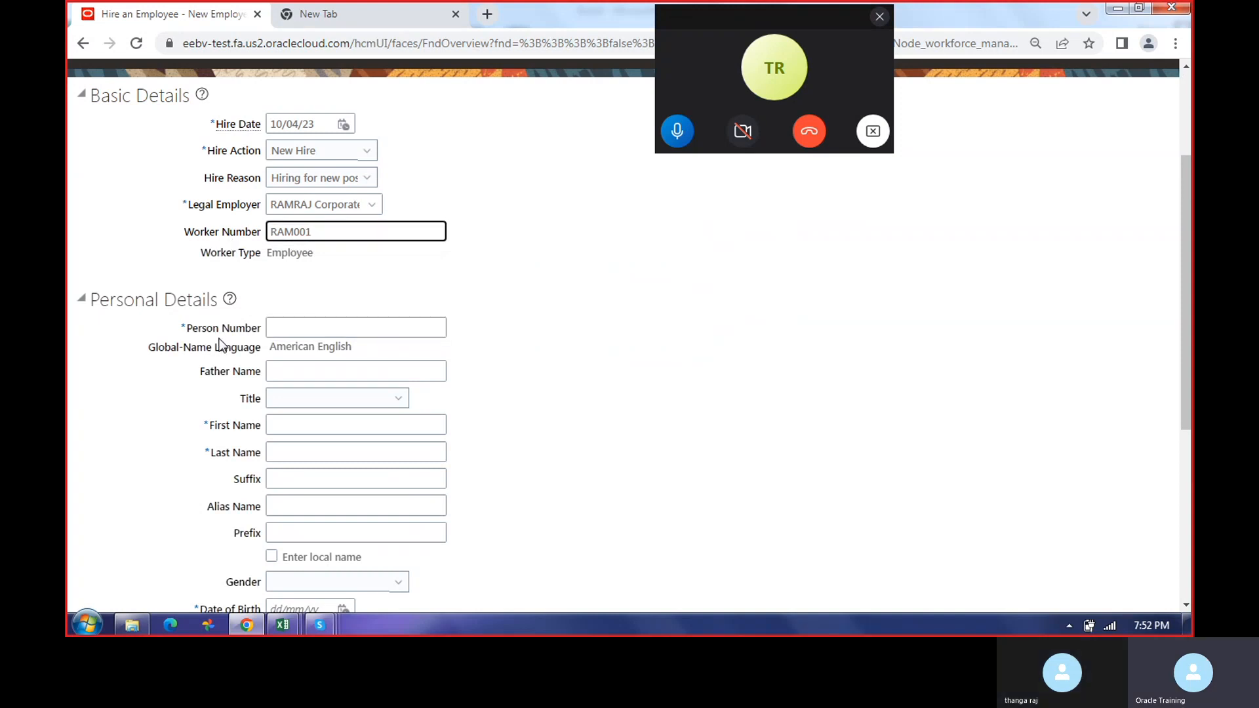
click(217, 227)
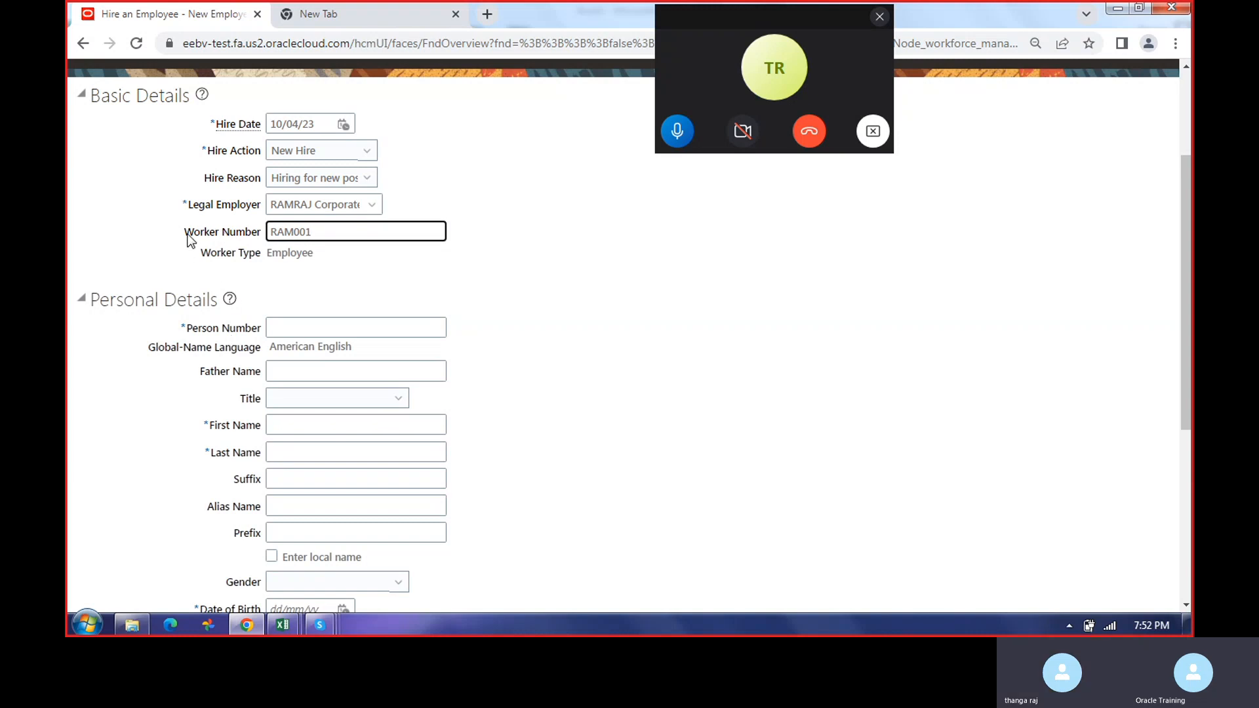
drag(188, 238, 257, 240)
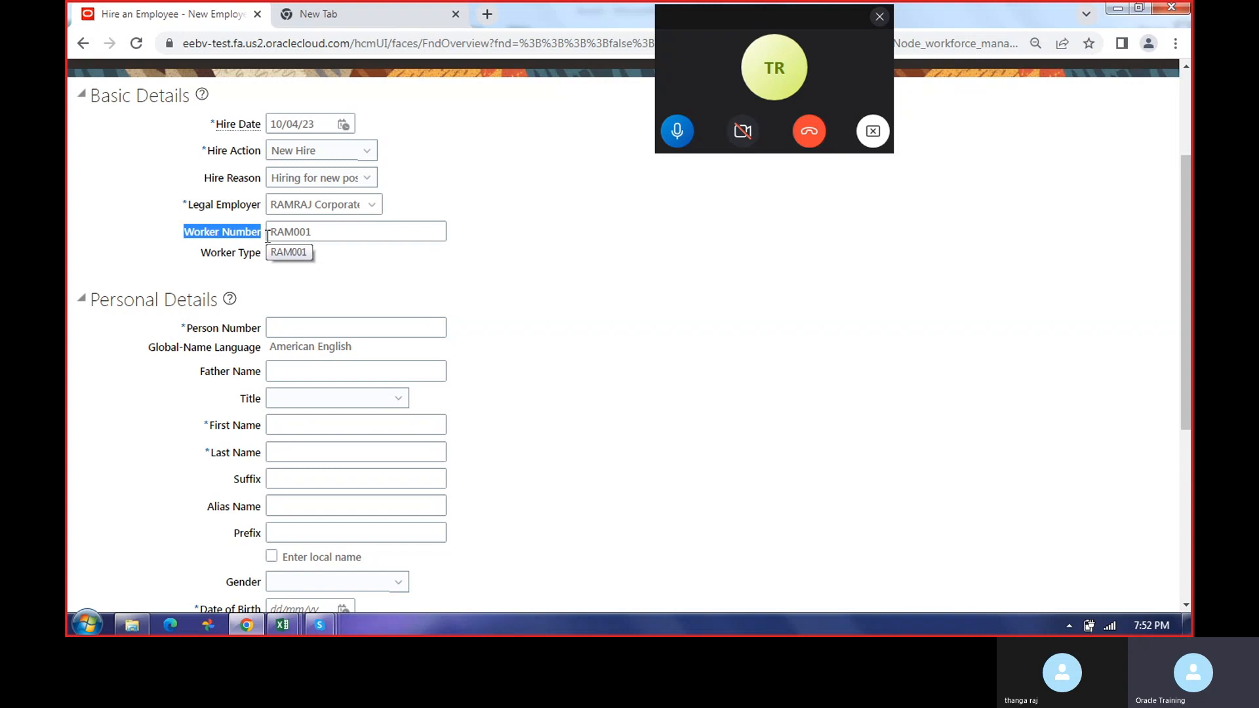
drag(189, 329, 263, 339)
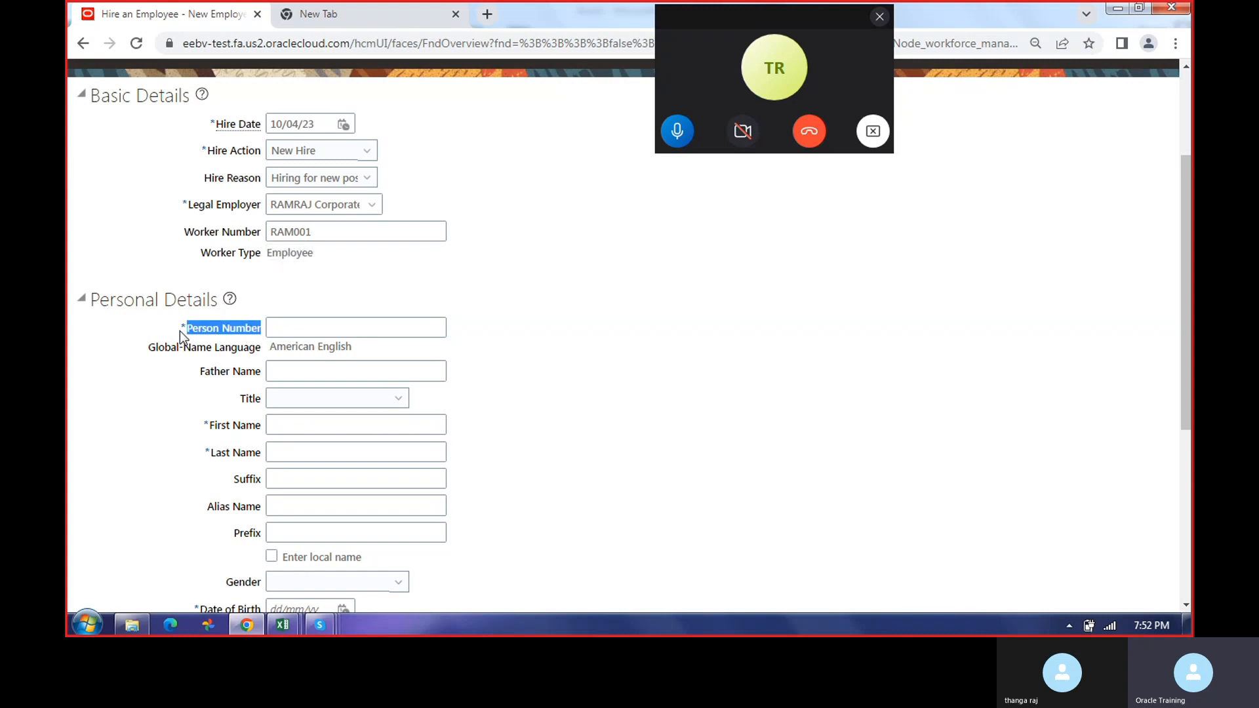
drag(183, 232, 261, 242)
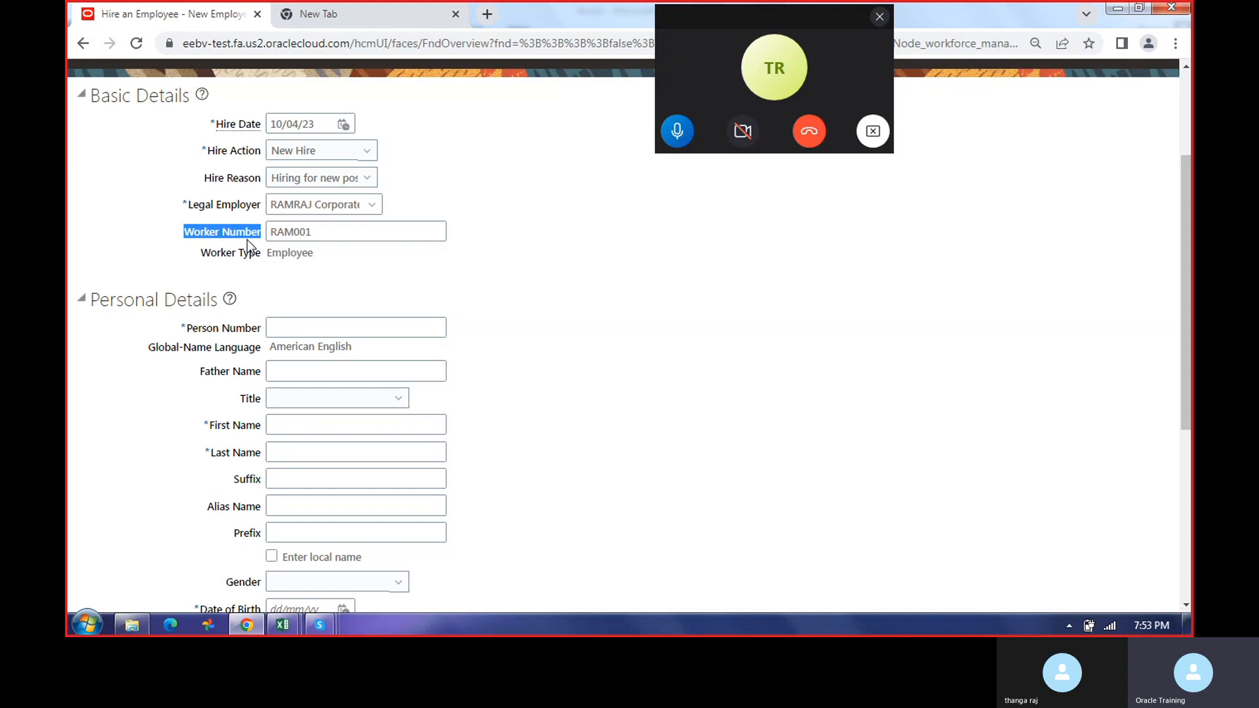
Step: Clear the worker number and enter the employee's number as the person number instead
double_click(328, 233)
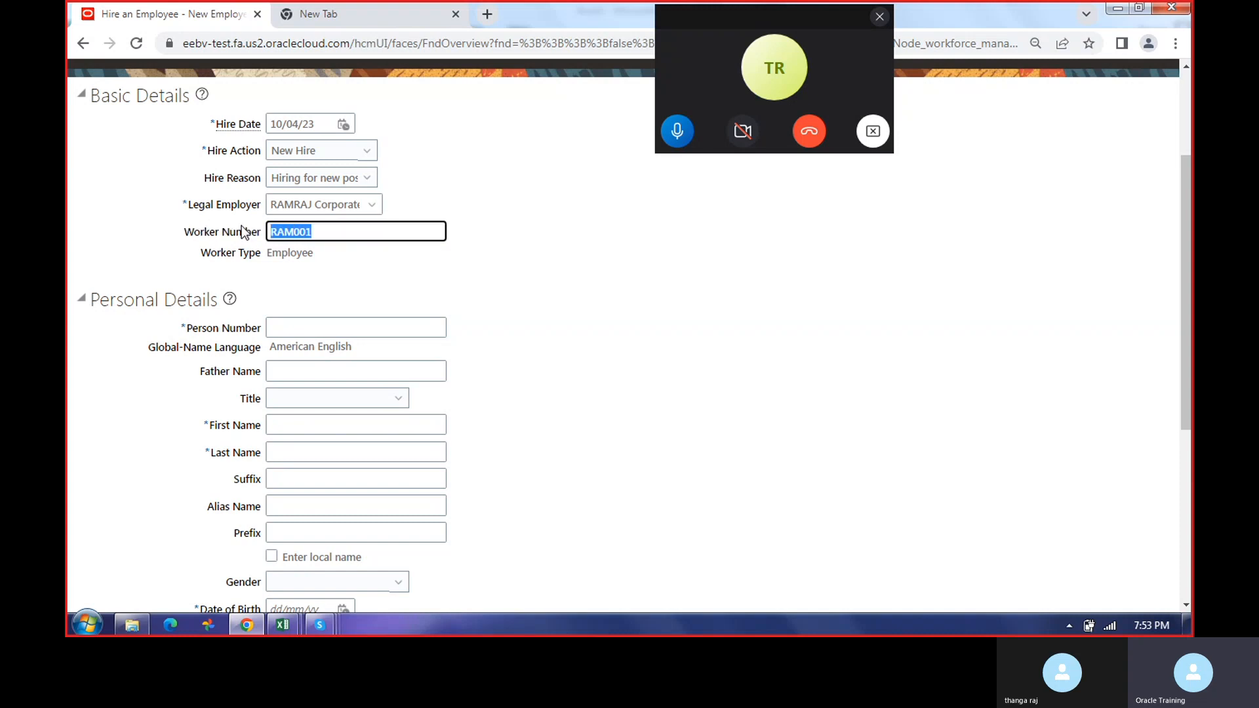
key(BackSpace)
click(305, 321)
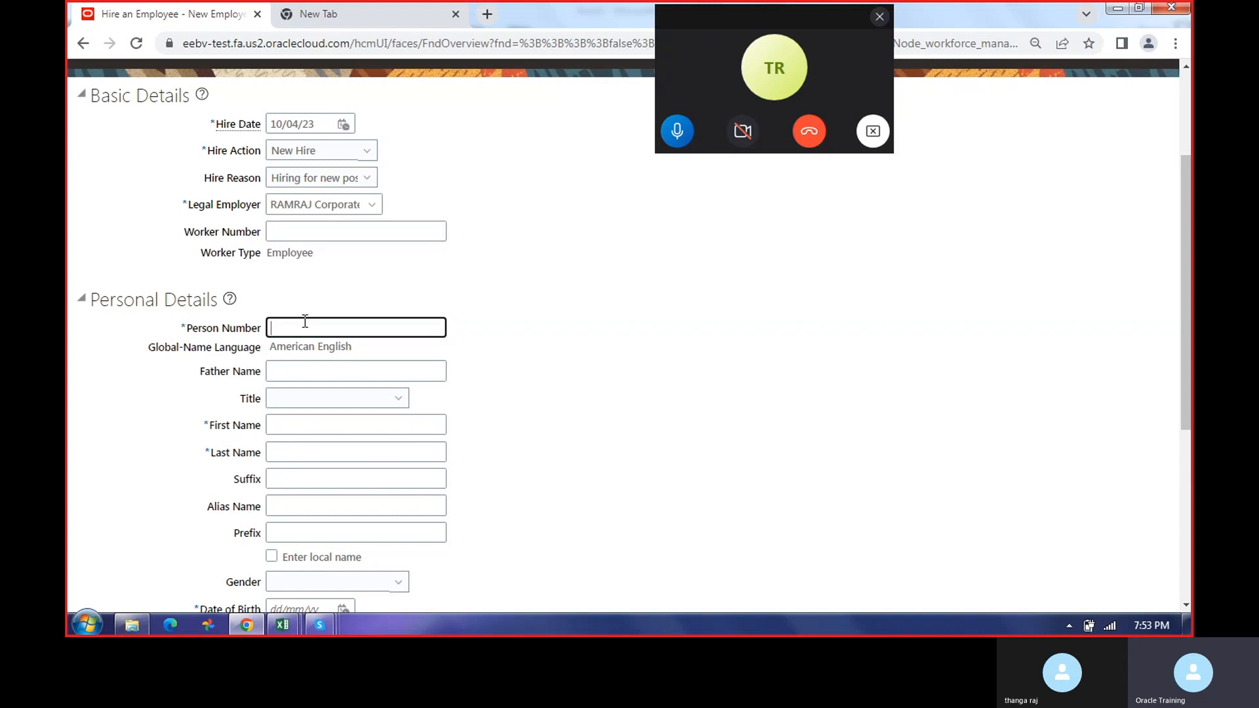
text(RAM001)
Step: Enter the father's name in the personal details, dismissing the Windows color scheme prompt
click(341, 370)
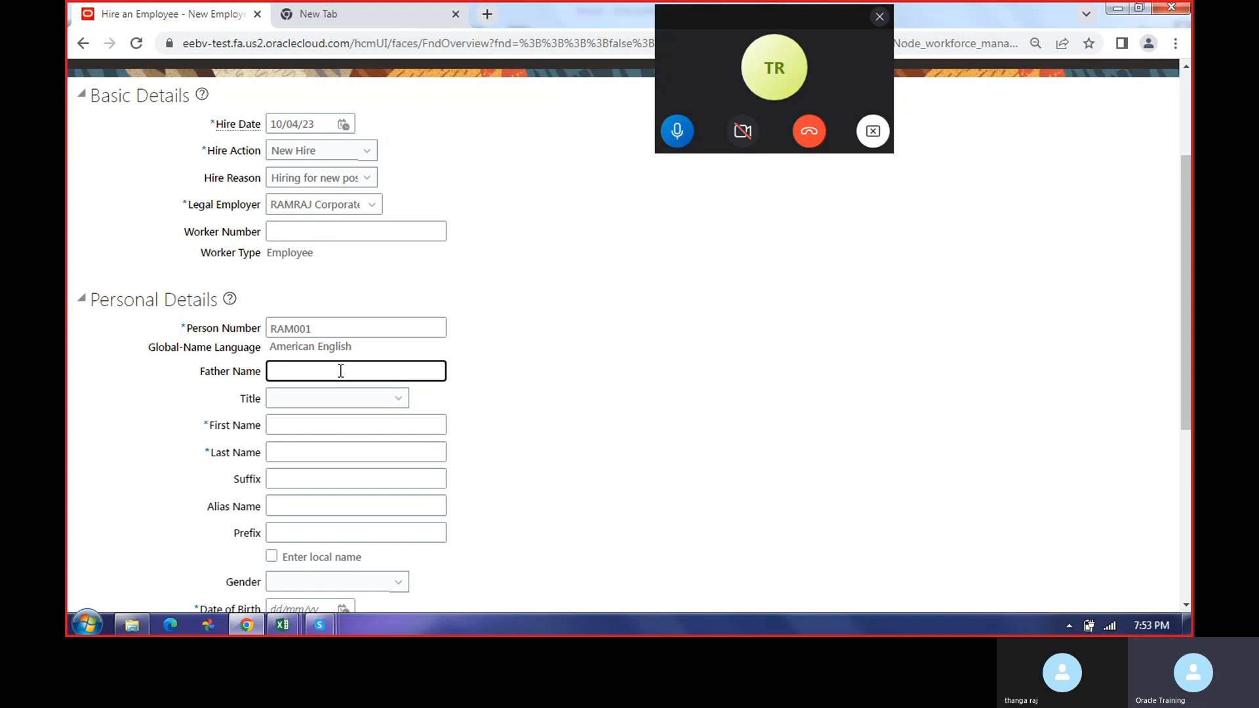
text(RAMRAJ)
key(BackSpace)
key(BackSpace)
key(BackSpace)
key(Caps_Lock)
text(RAJ)
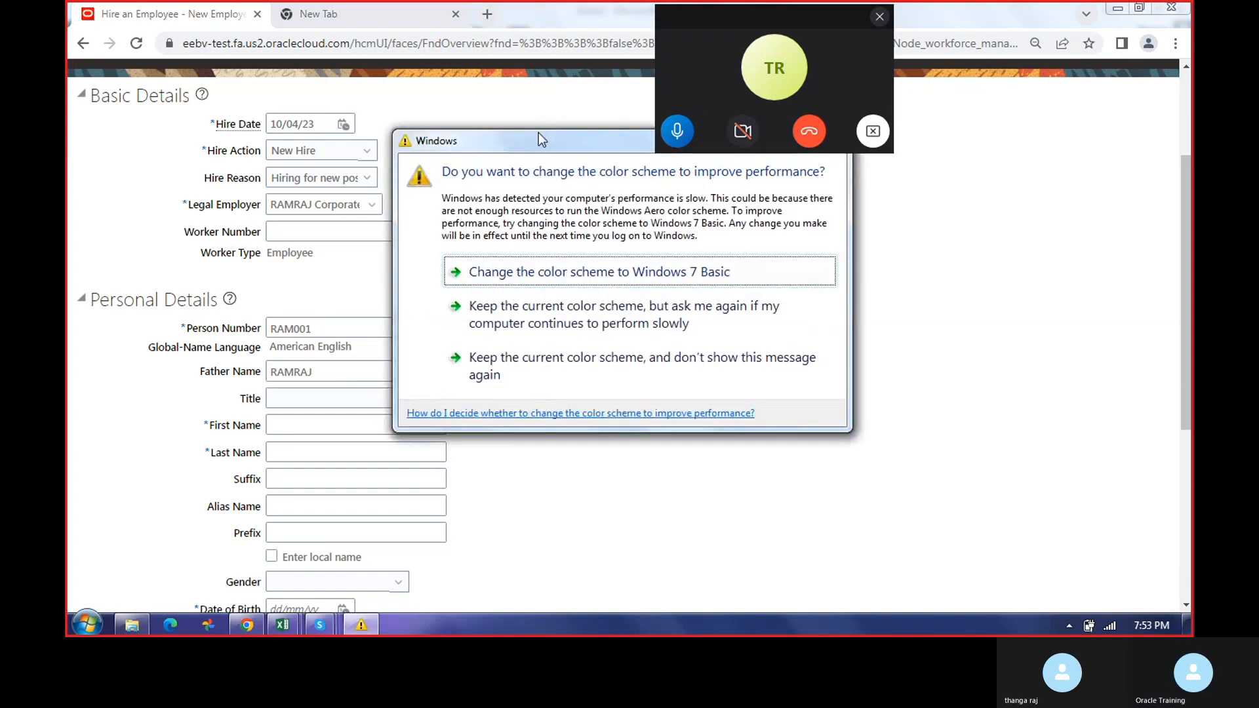
drag(538, 134, 391, 215)
click(691, 222)
text(TEST)
Step: Set the title to Mrs. and fill in the employee's first name by copying the father's name and removing its ending
click(309, 401)
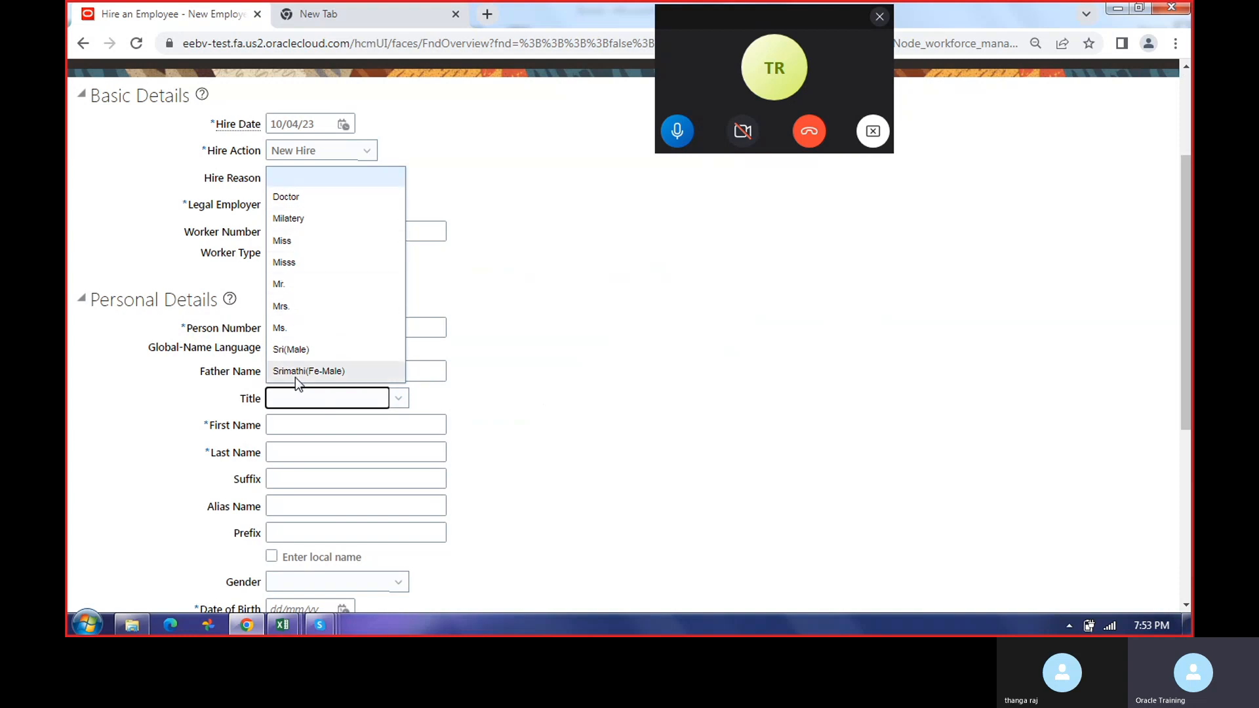
click(289, 305)
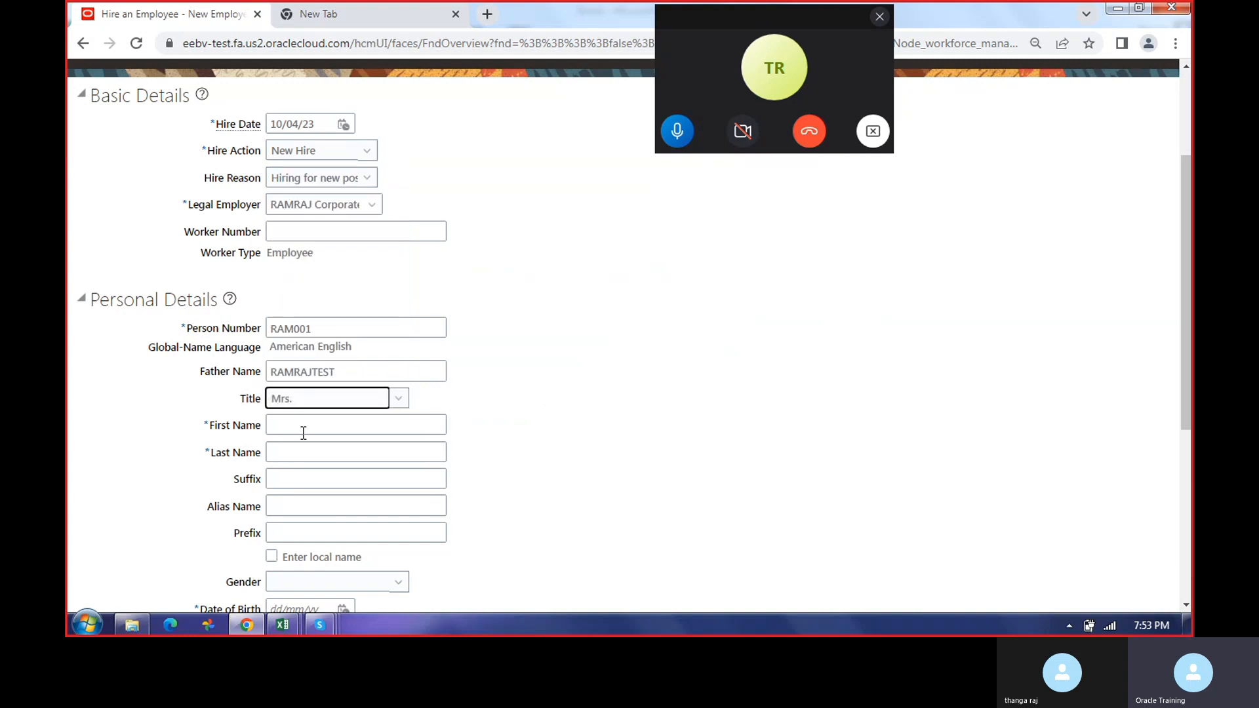
click(304, 433)
click(367, 374)
drag(367, 374, 226, 371)
key(ctrl+c)
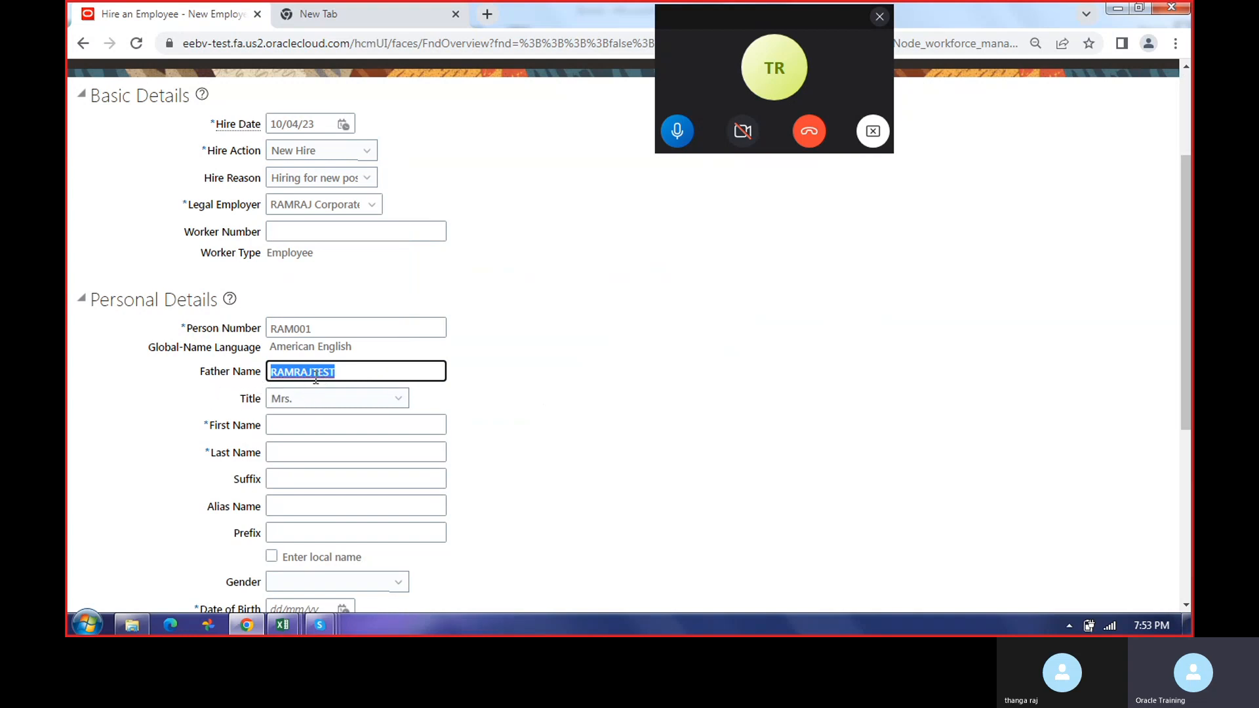
click(295, 425)
key(ctrl+v)
click(288, 446)
drag(313, 426, 406, 426)
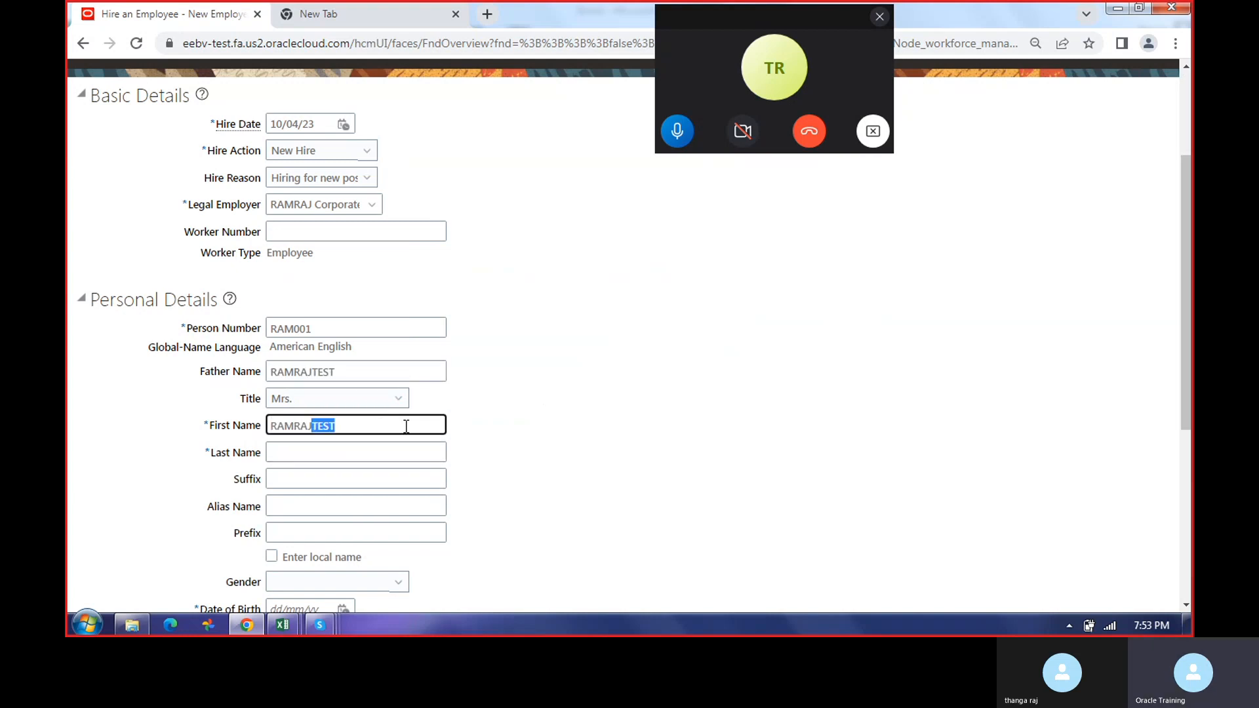
key(BackSpace)
Step: Enter the employee's last name and replace the father's name with the placeholder XXX
click(305, 448)
text(TEST)
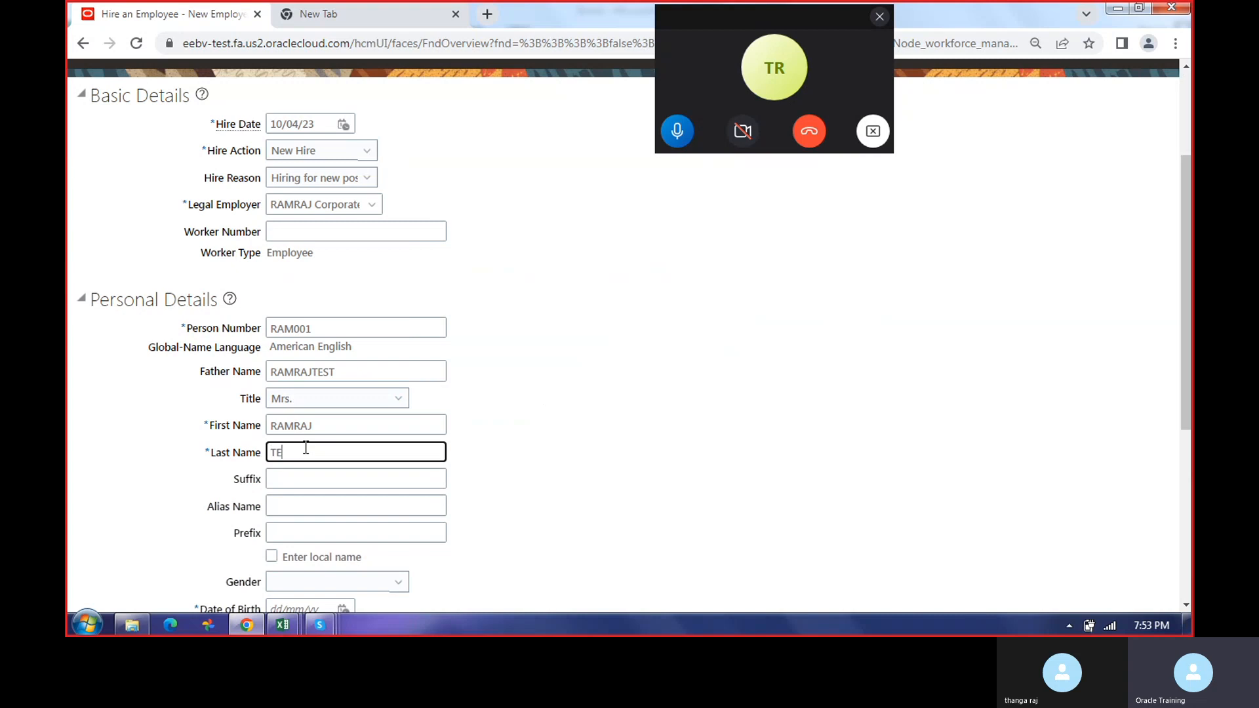
double_click(320, 372)
text(XXX)
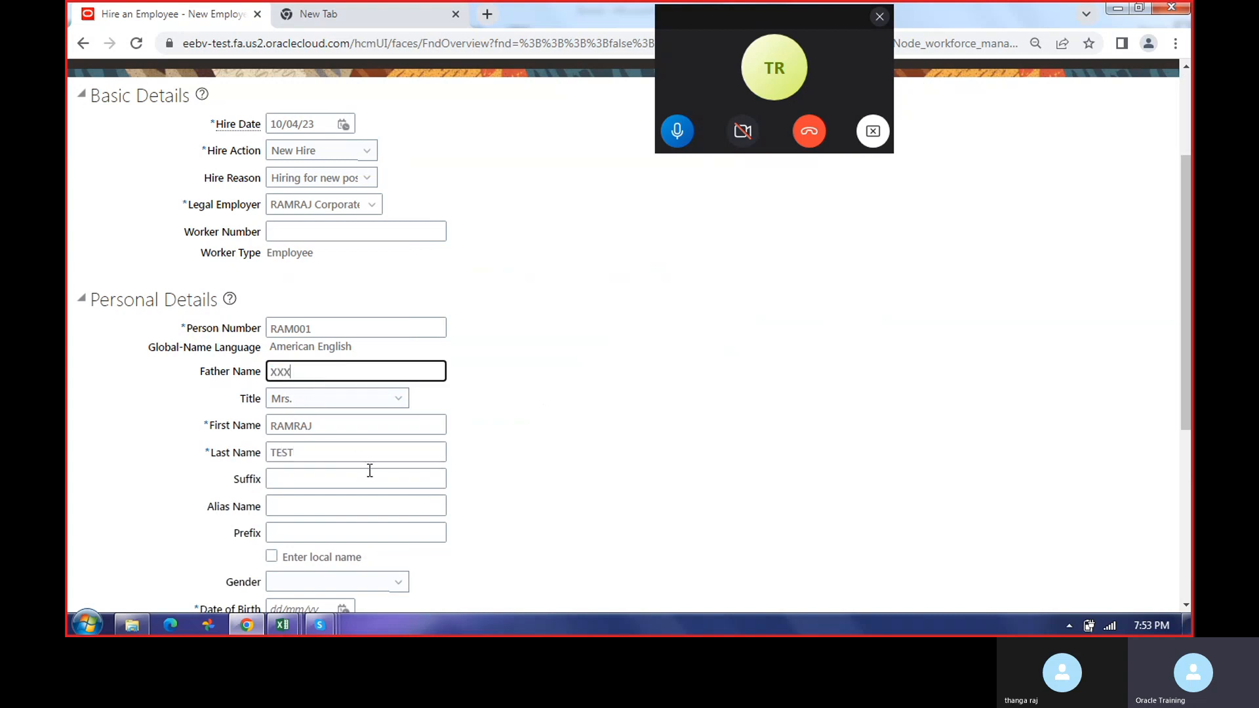
Step: Enable local name entry in the personal details and move the call window clear of the local name fields
scroll(368, 470, down, 1)
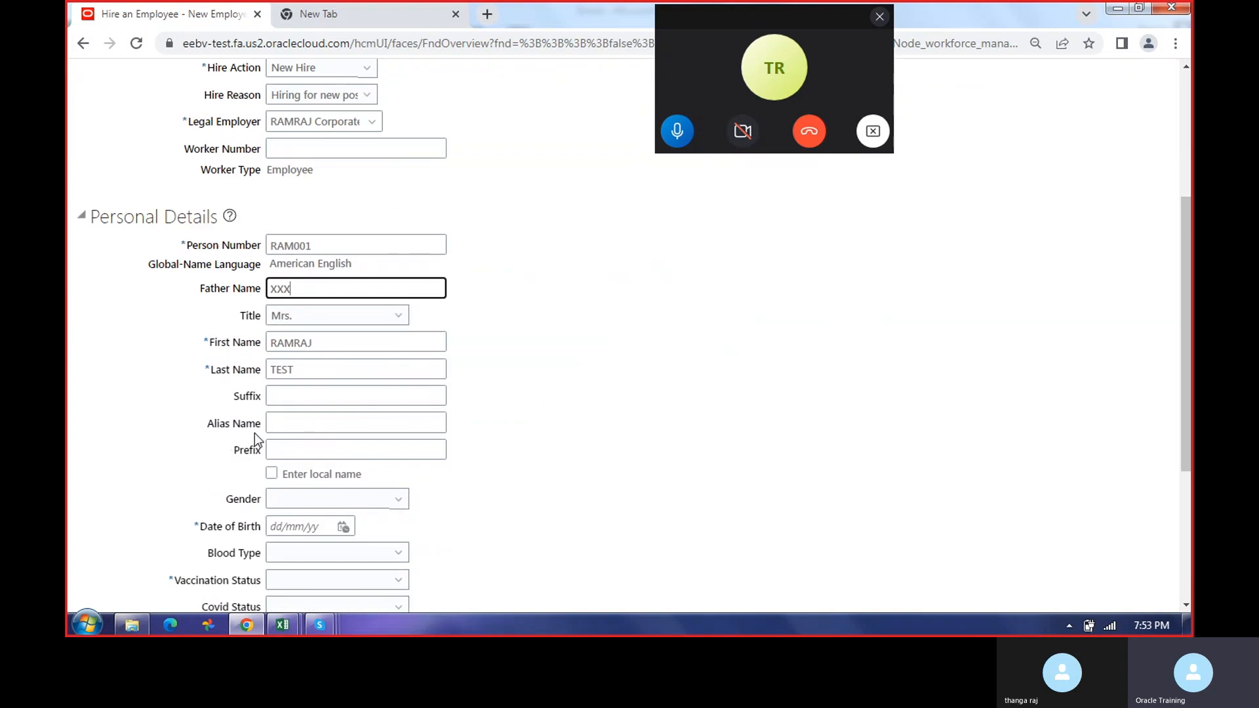
drag(234, 396, 270, 450)
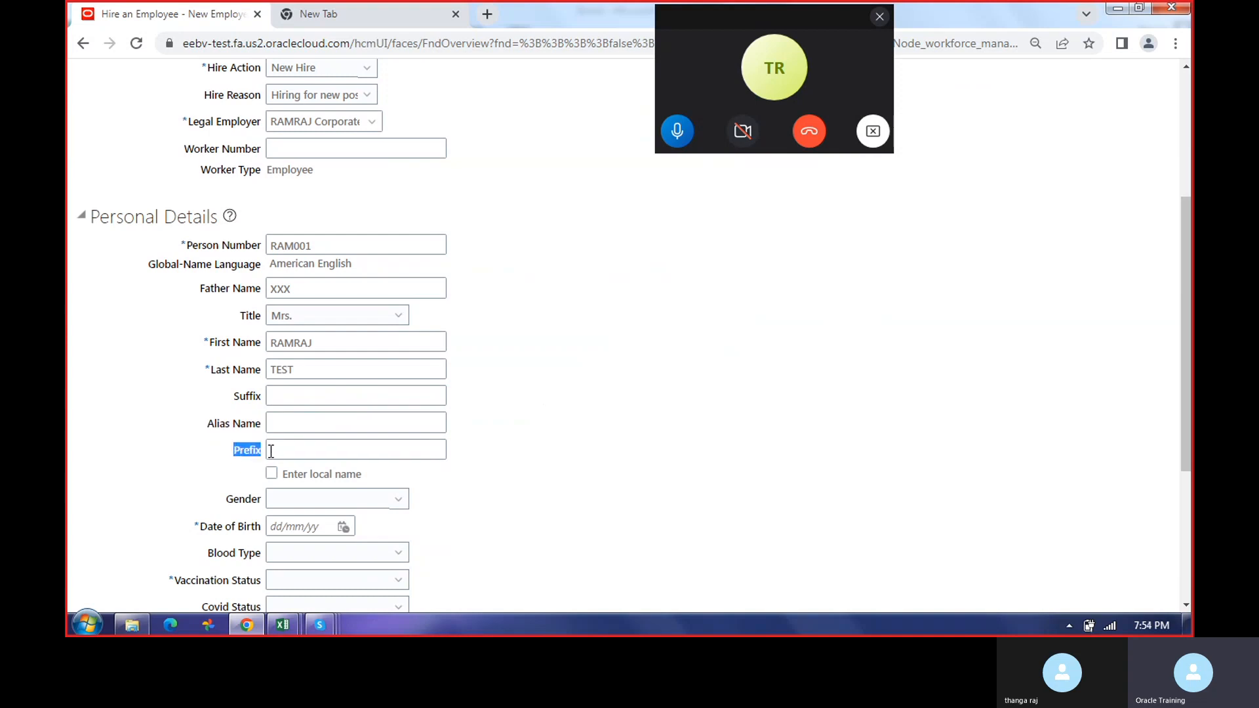
scroll(510, 459, down, 2)
click(272, 309)
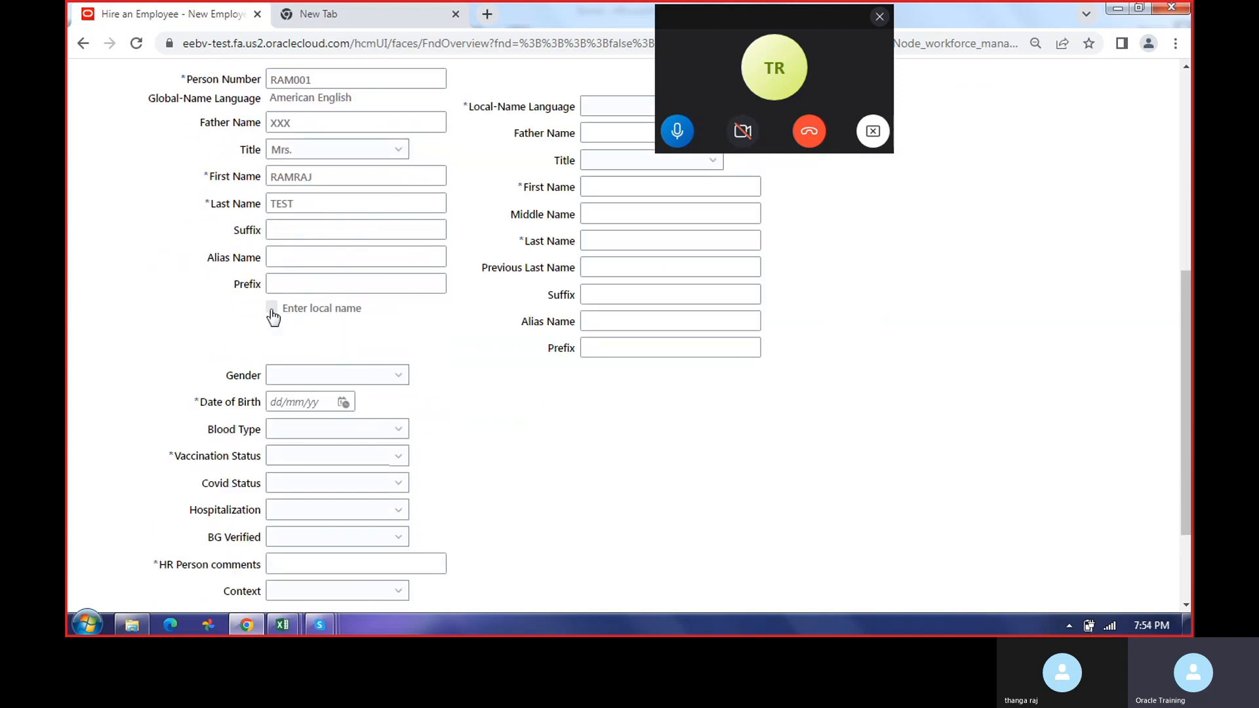
click(271, 308)
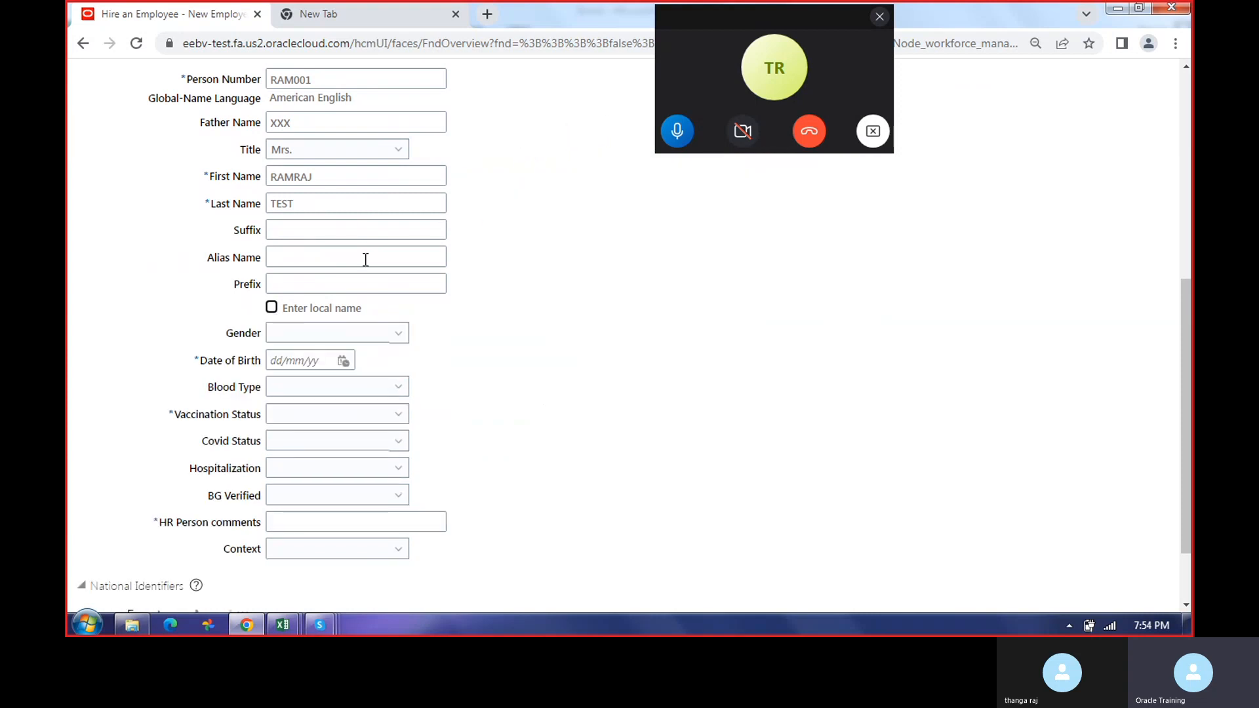
click(271, 309)
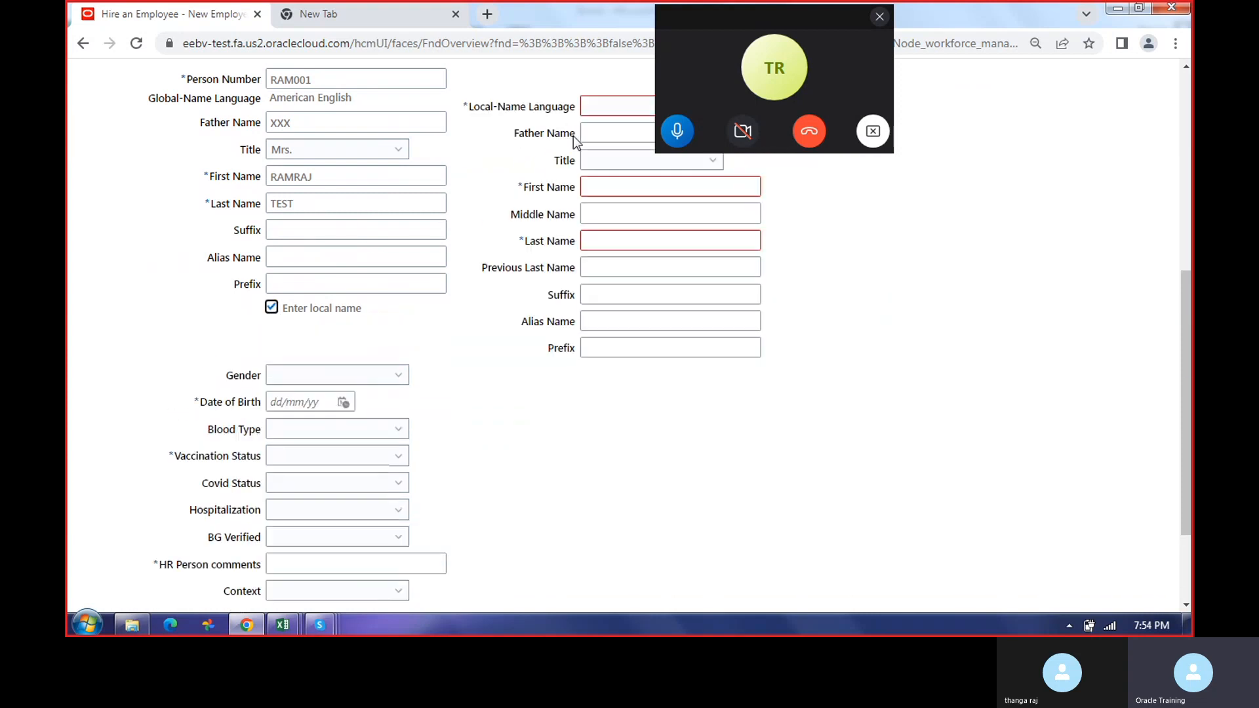
drag(701, 67, 1084, 93)
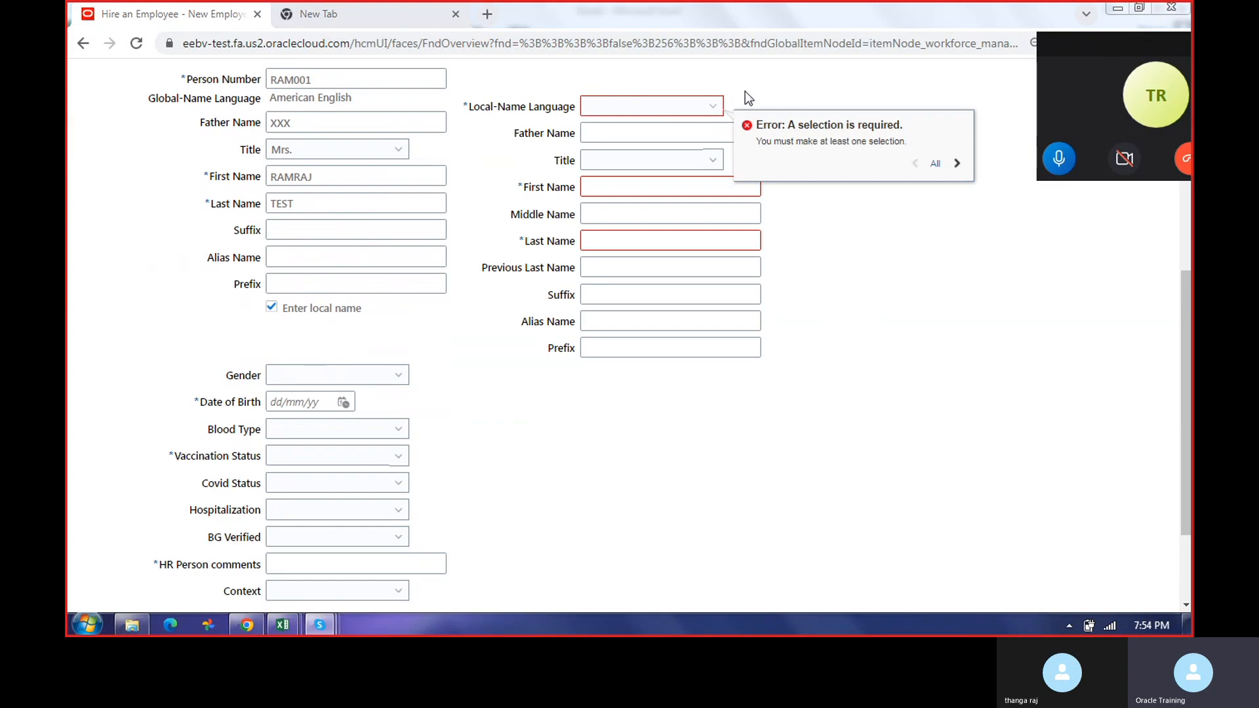
Step: Set the local-name language to Arabic
click(715, 107)
click(716, 106)
scroll(655, 261, down, 8)
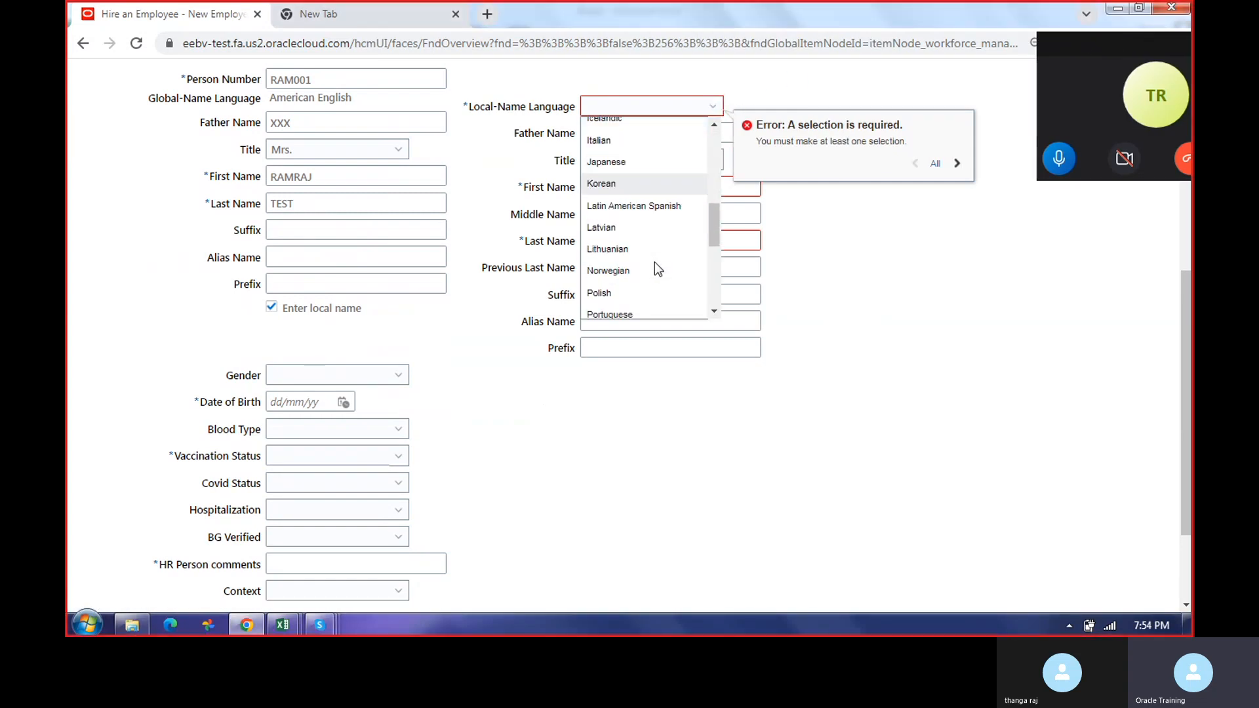
scroll(655, 266, down, 2)
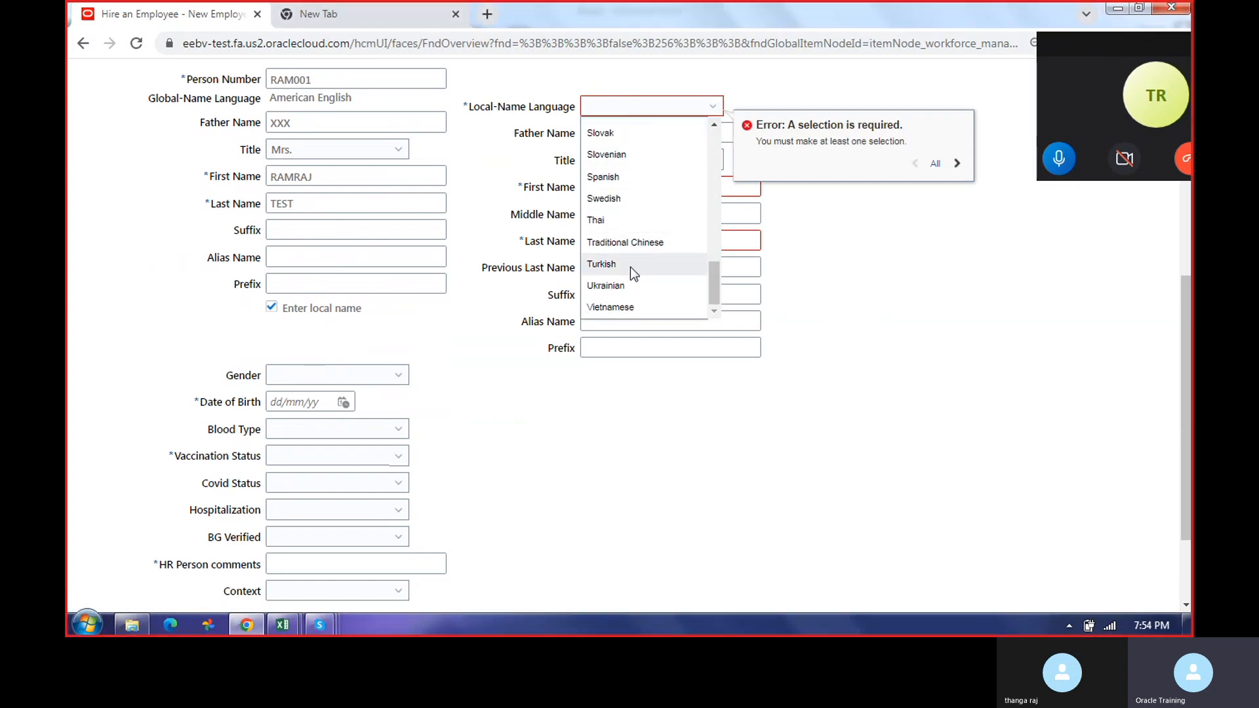
scroll(651, 214, down, 2)
scroll(651, 214, up, 10)
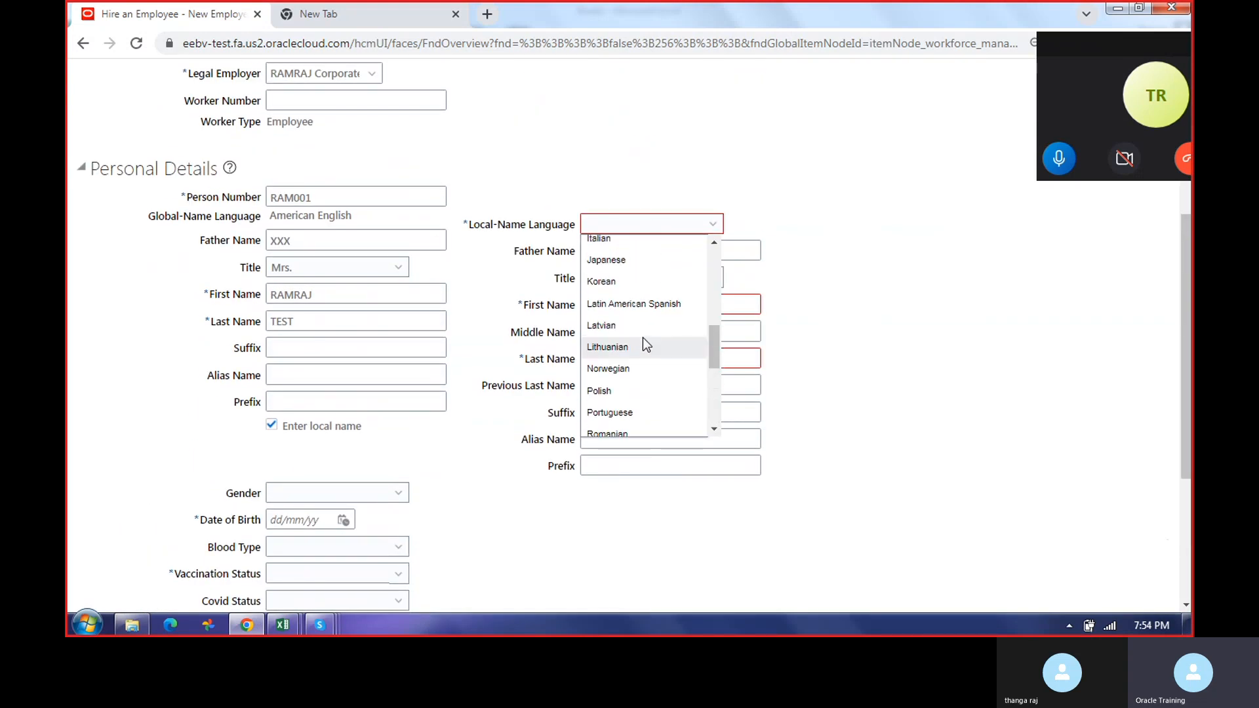
scroll(642, 335, up, 2)
scroll(644, 348, down, 4)
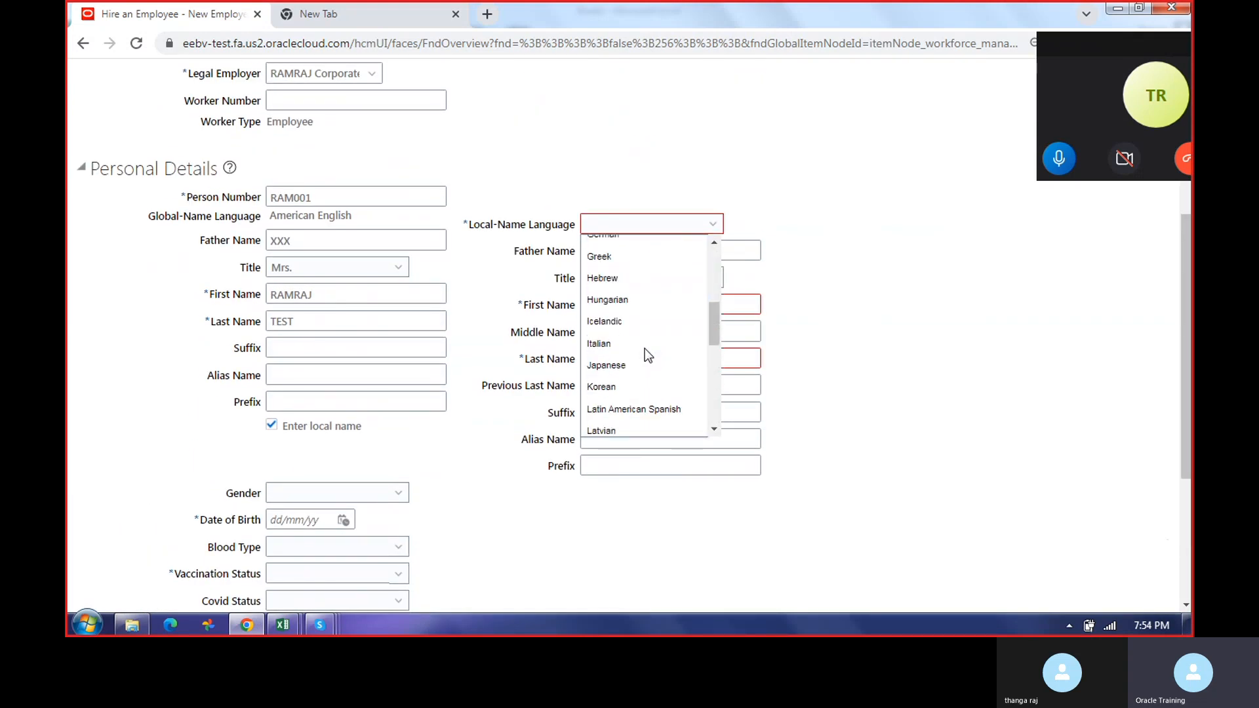
scroll(644, 348, up, 5)
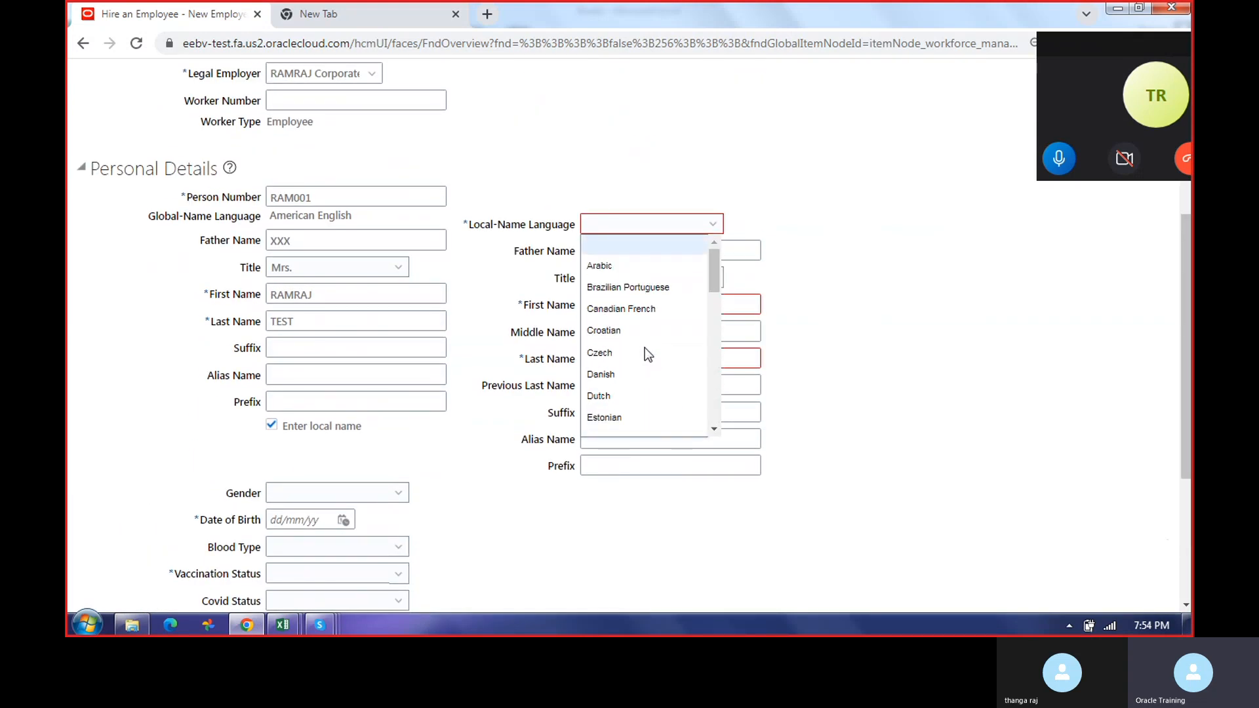
click(627, 263)
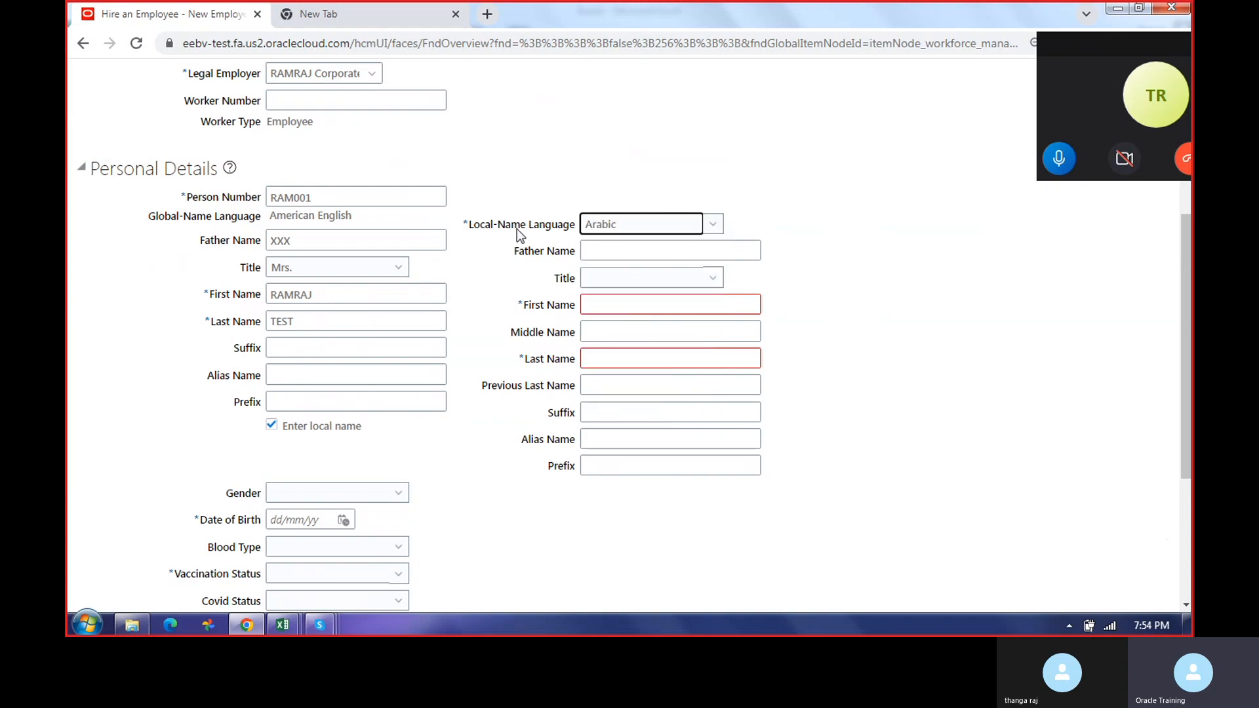
Step: Check the local-name language choices again and disable local name entry
click(712, 225)
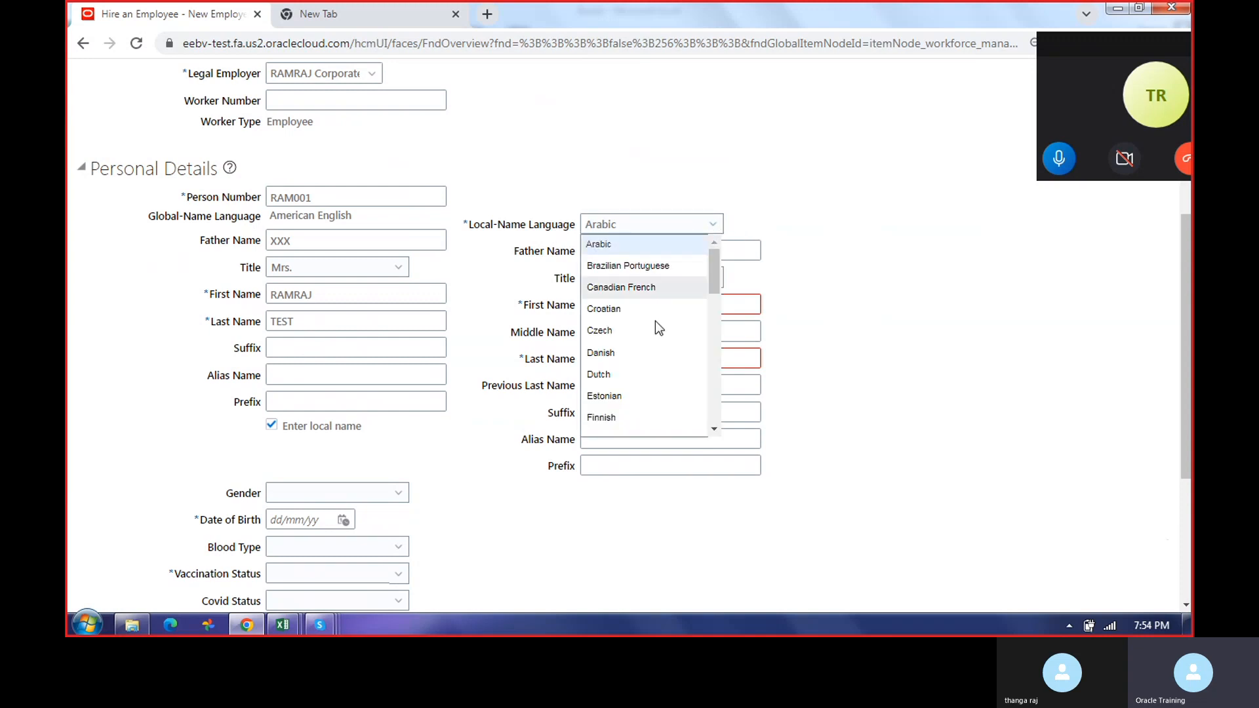
scroll(658, 325, up, 5)
scroll(679, 448, down, 9)
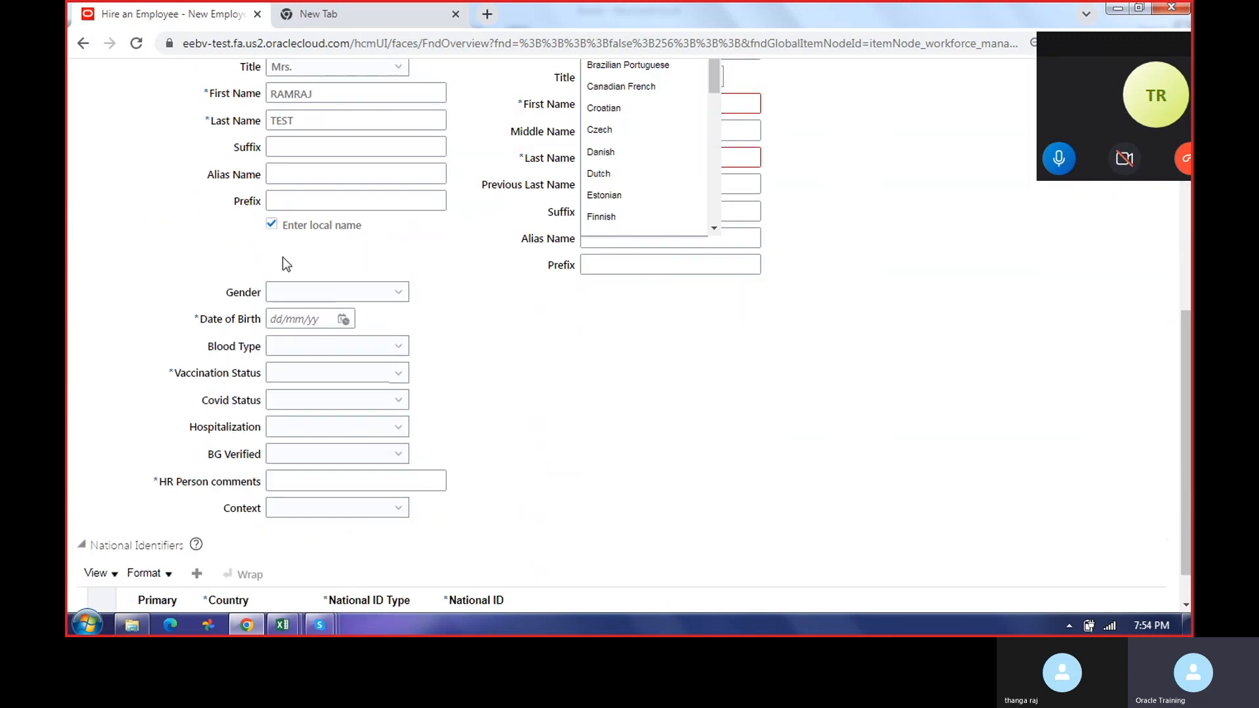
scroll(632, 262, up, 5)
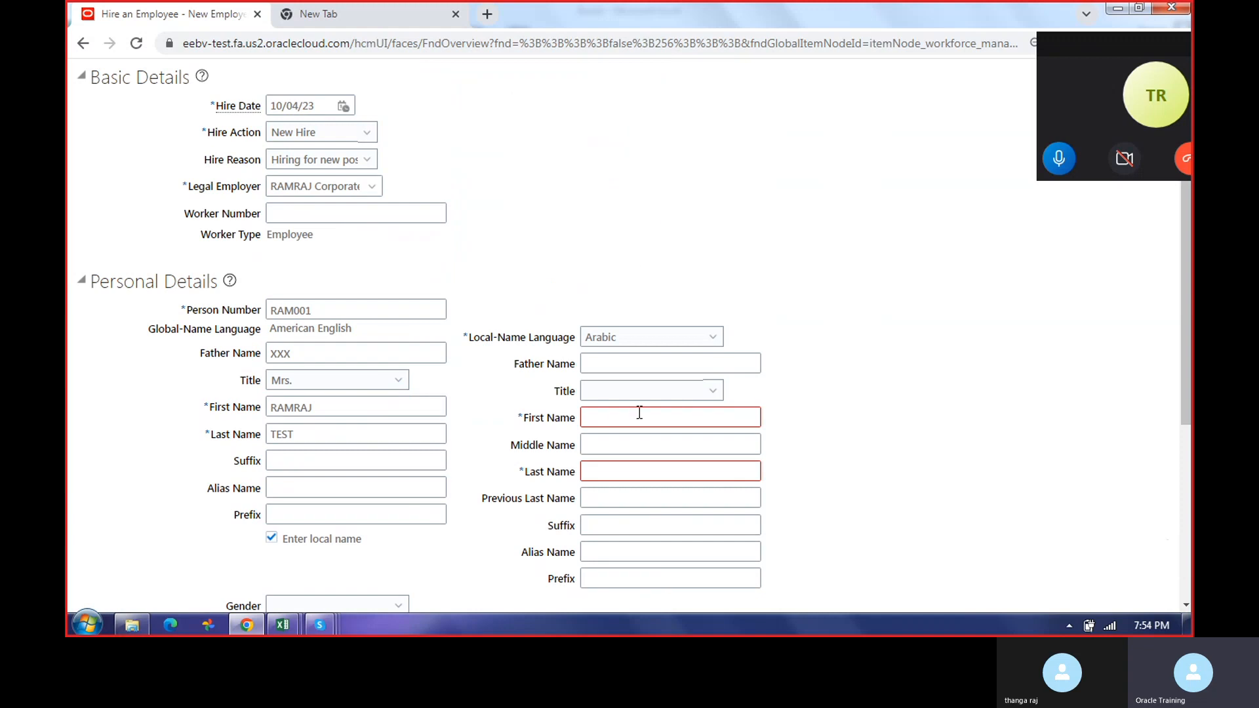
click(272, 539)
Step: Set the gender to Male and enter the employee's date of birth
scroll(504, 473, down, 3)
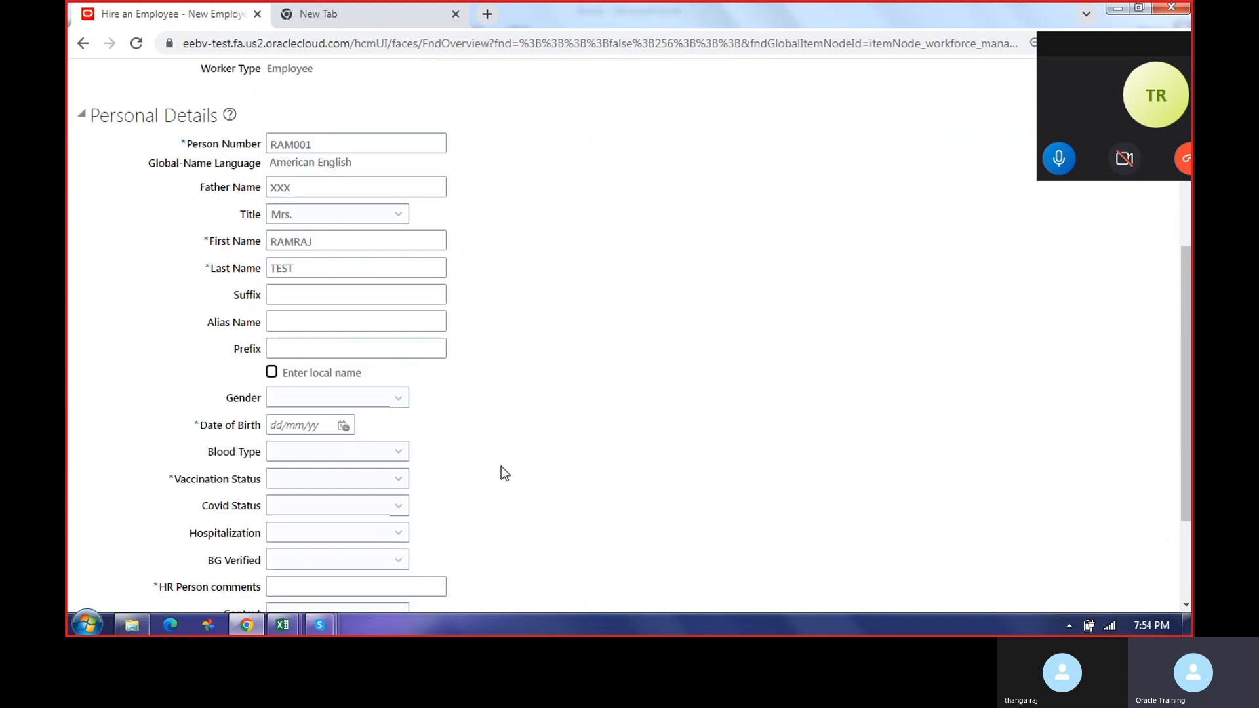
click(398, 400)
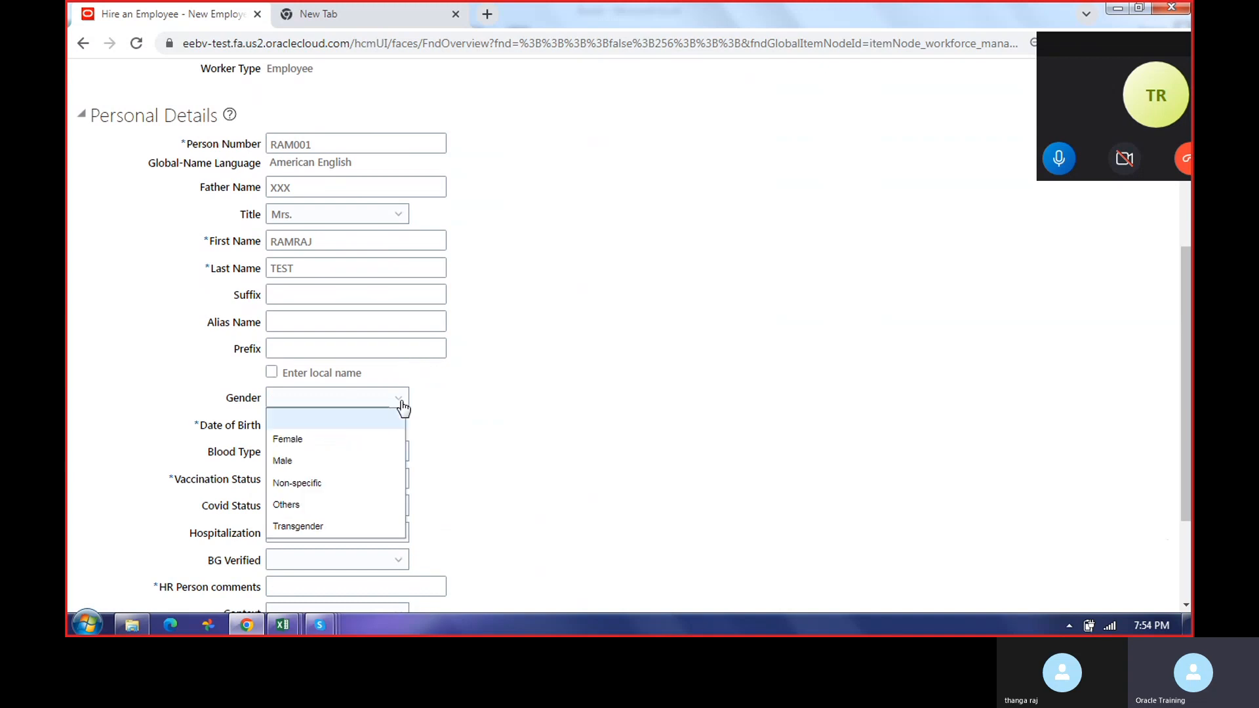
click(326, 462)
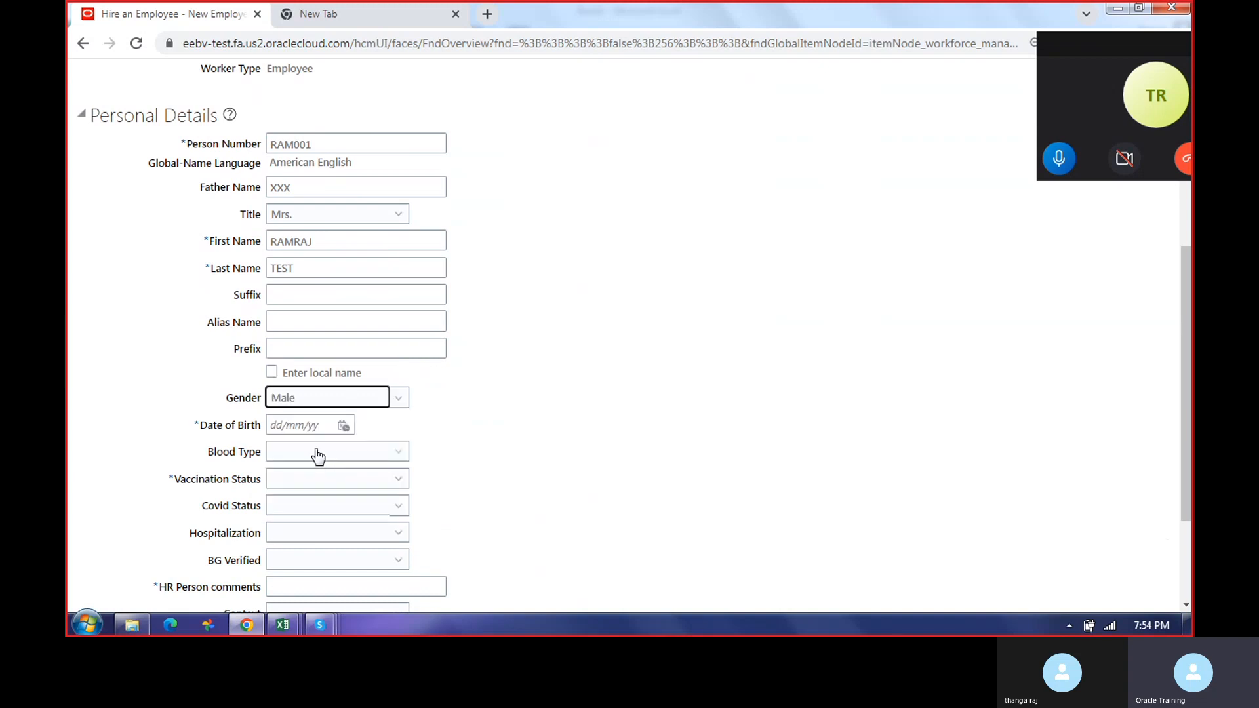
click(344, 427)
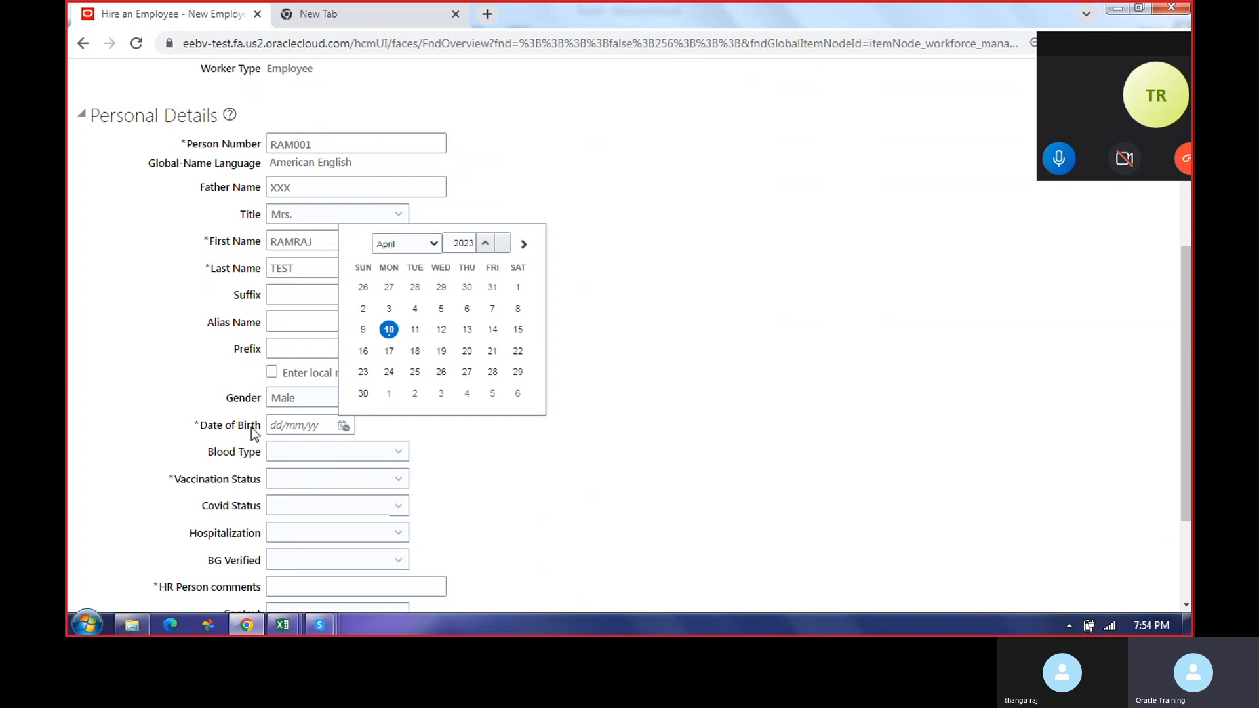
click(463, 242)
text(1990)
click(515, 284)
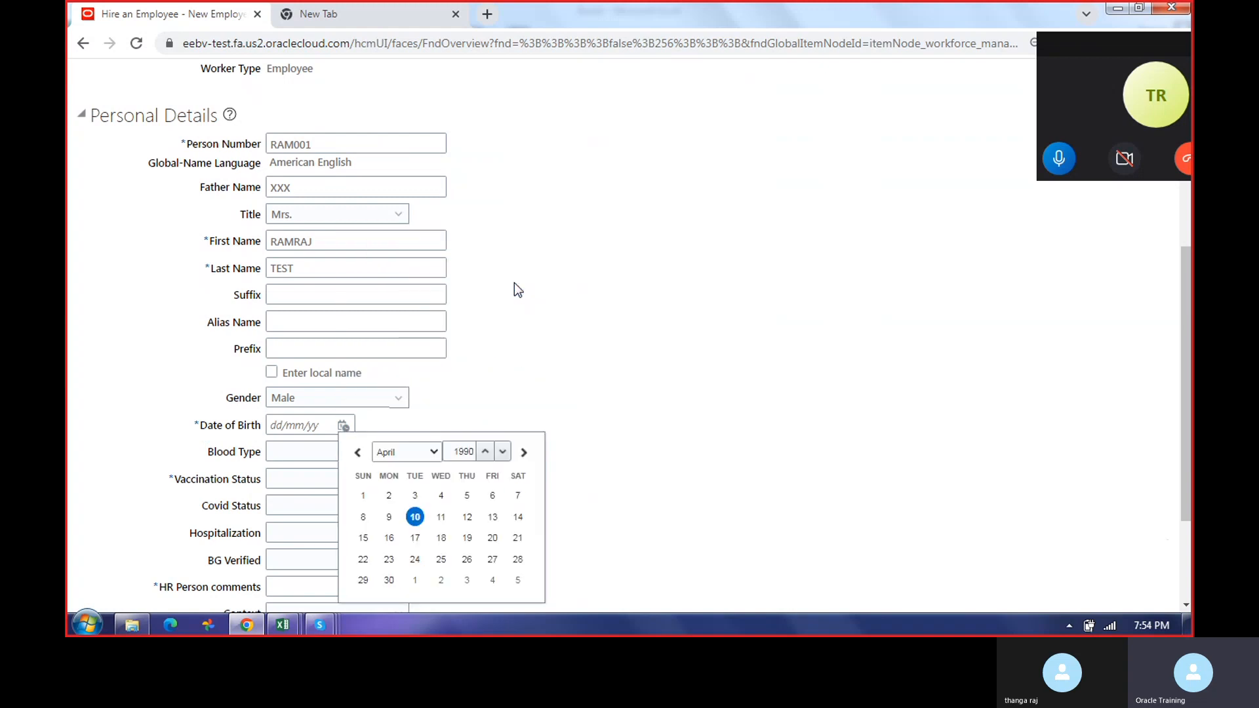
click(361, 497)
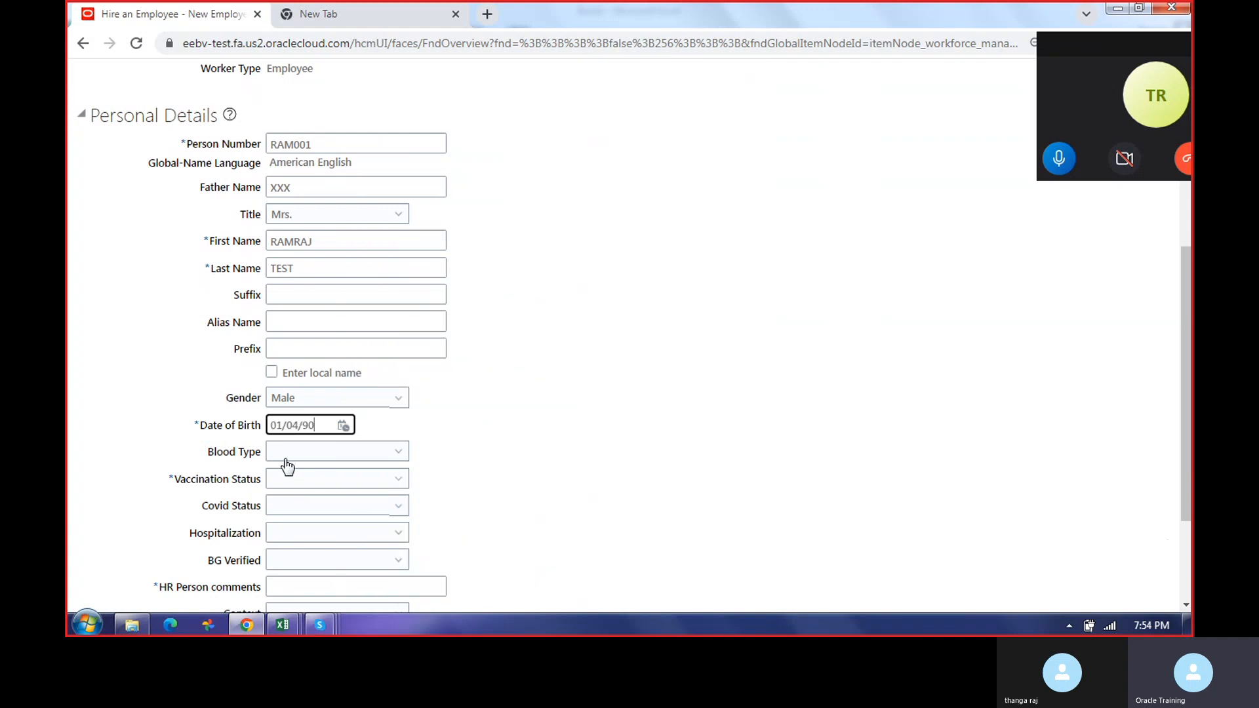
Step: Set the blood type to B rhesus positive and the vaccination status to Booster Dose Completed
click(347, 460)
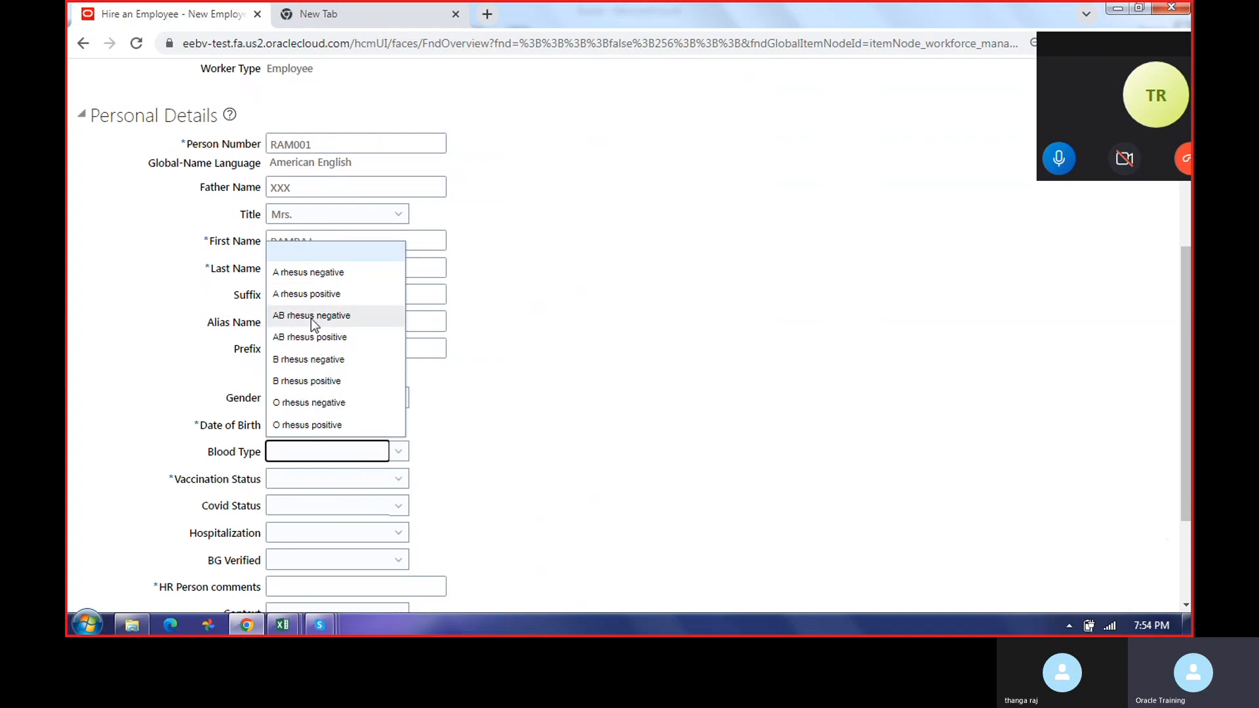
click(309, 381)
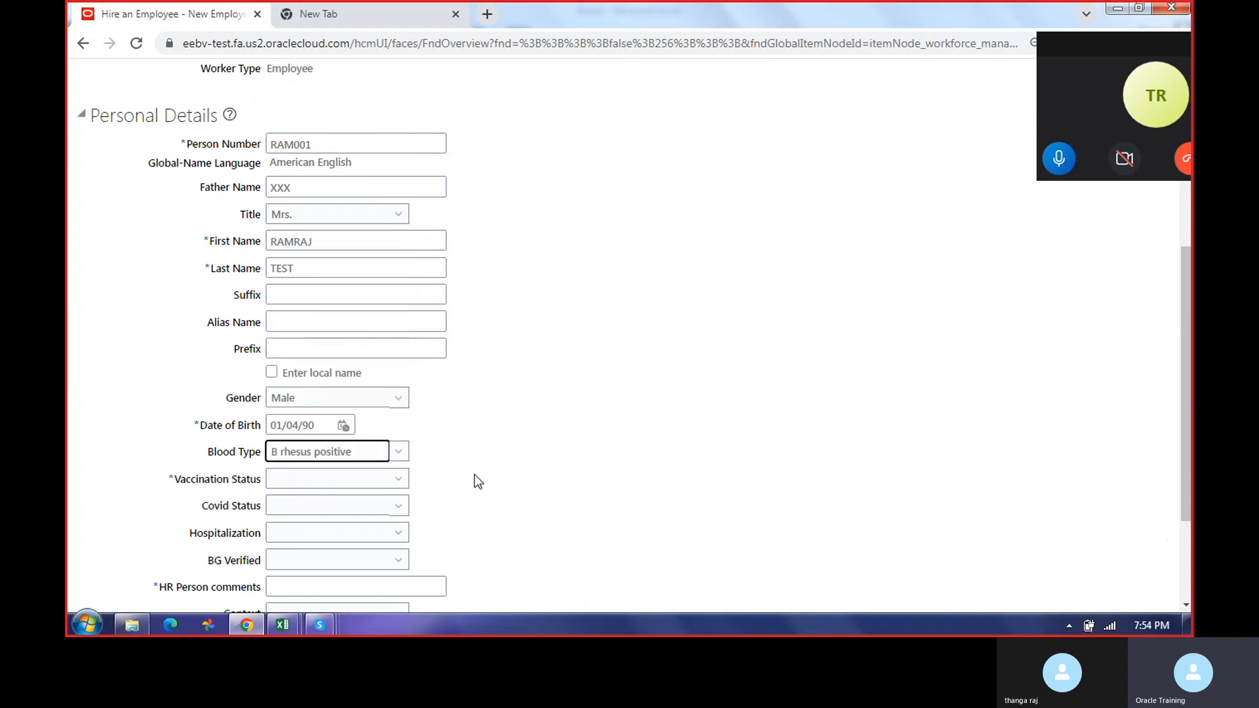
scroll(474, 474, down, 3)
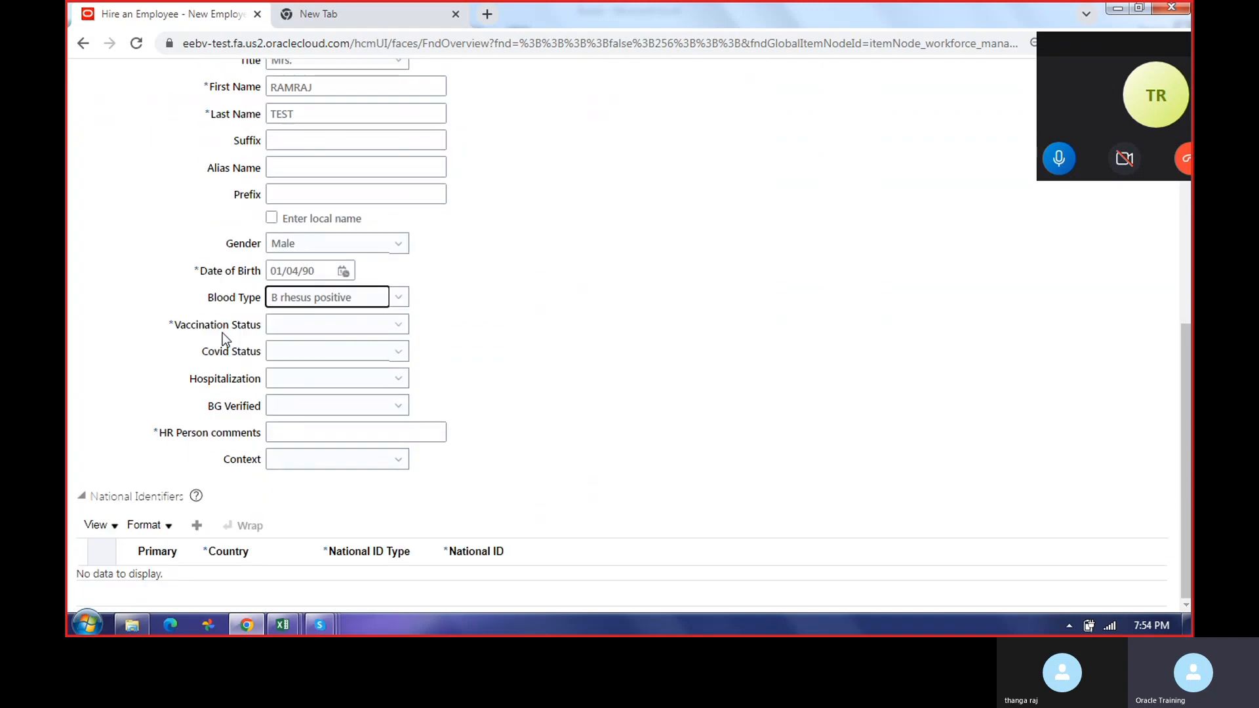
drag(167, 324, 255, 331)
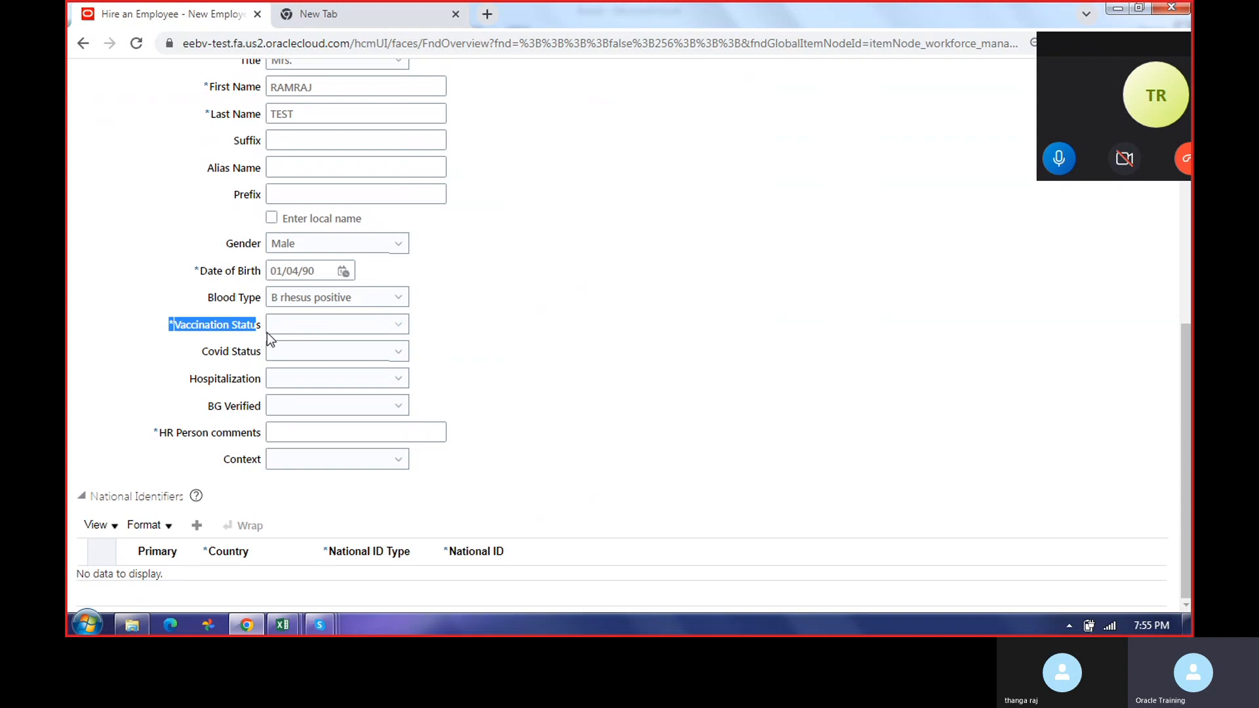
click(379, 332)
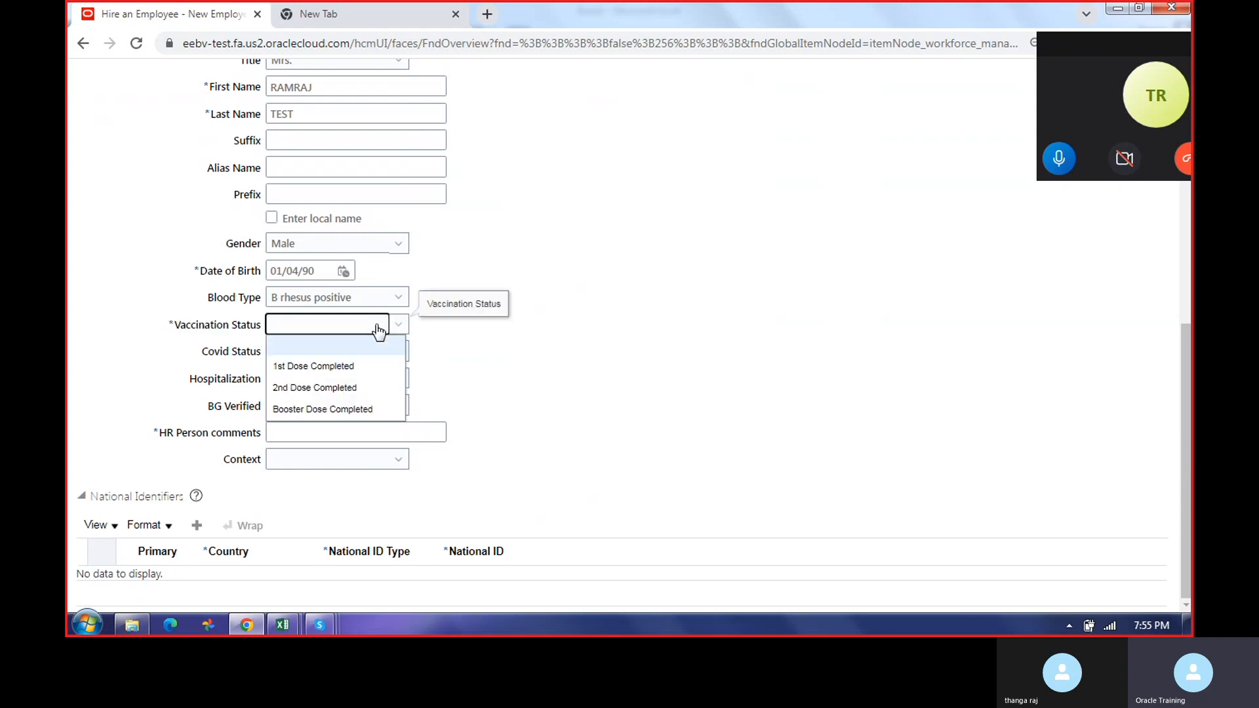
click(353, 410)
Step: Set the Covid status to Positive and check which Hospitalization choices it offers
click(342, 359)
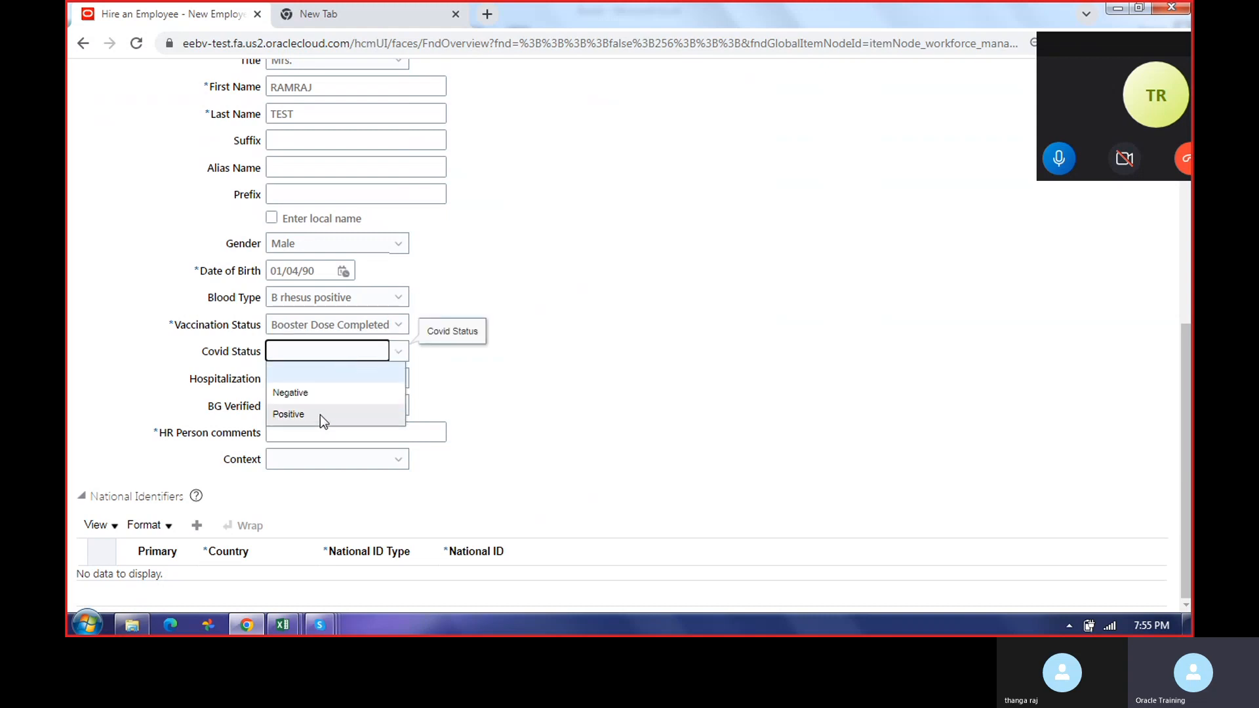
click(274, 414)
click(333, 381)
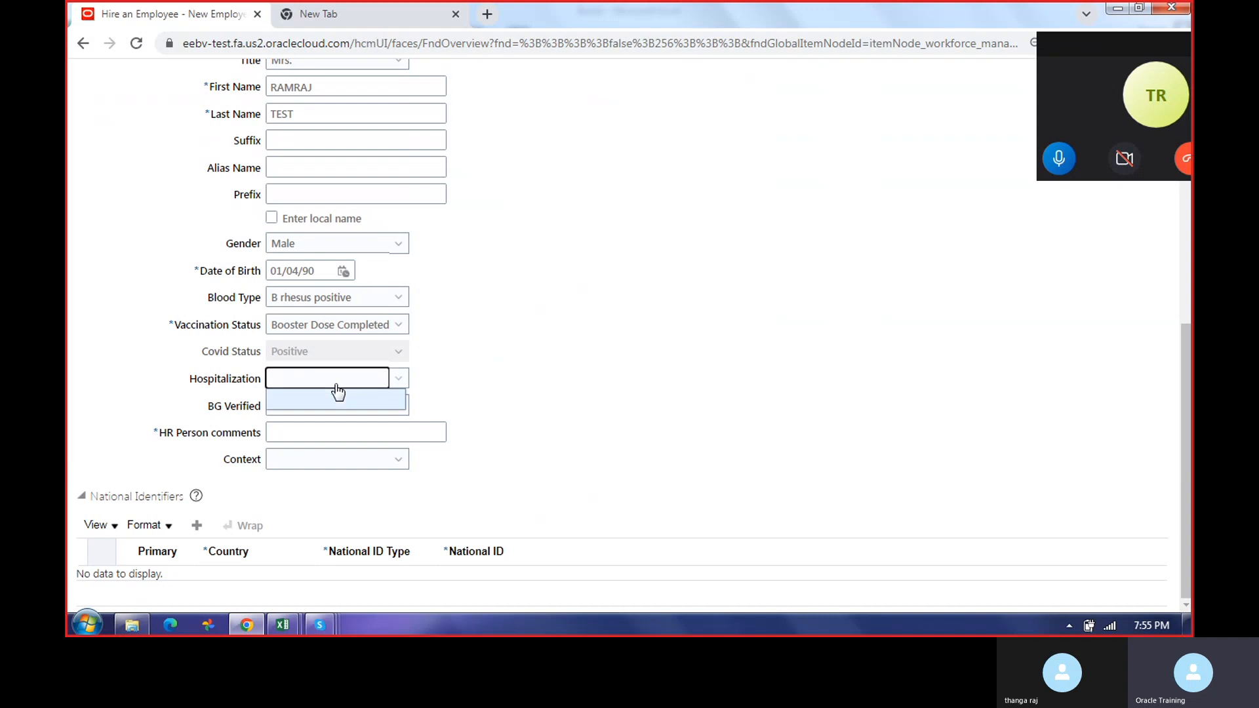
click(333, 357)
click(316, 411)
click(310, 384)
click(311, 385)
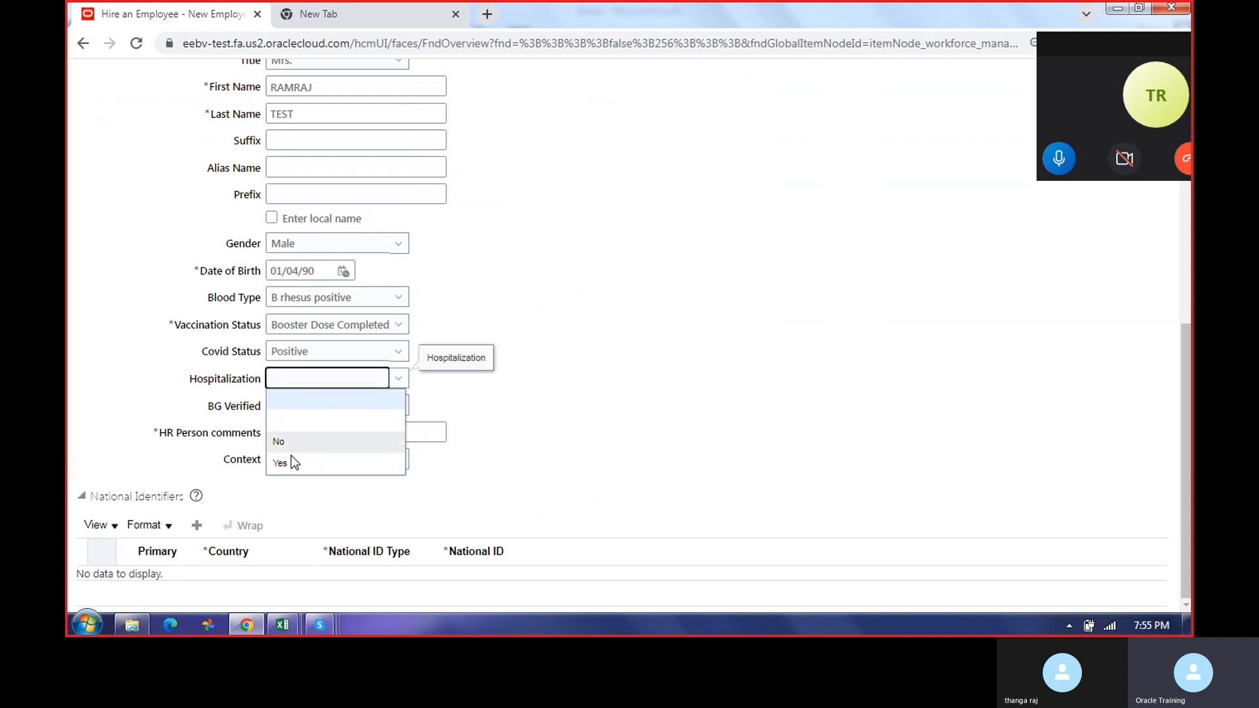
Step: Set the Covid status to Negative and enter TEST as the HR person comments
click(335, 354)
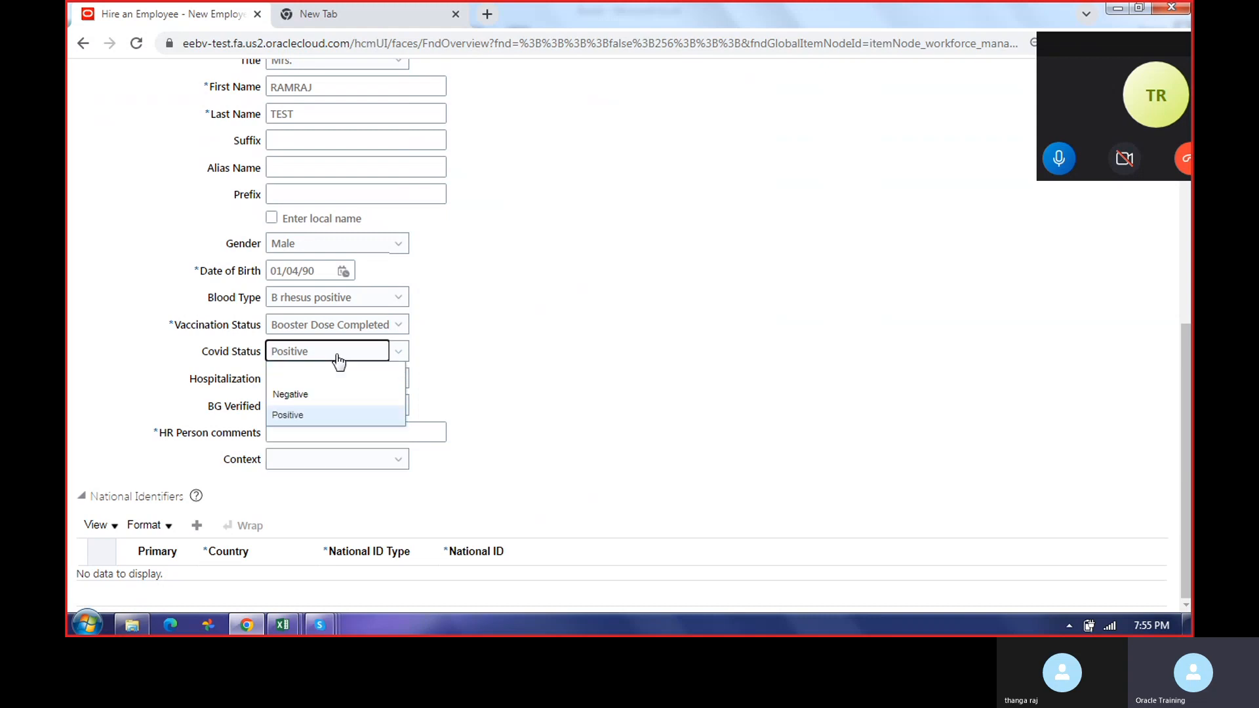
click(314, 396)
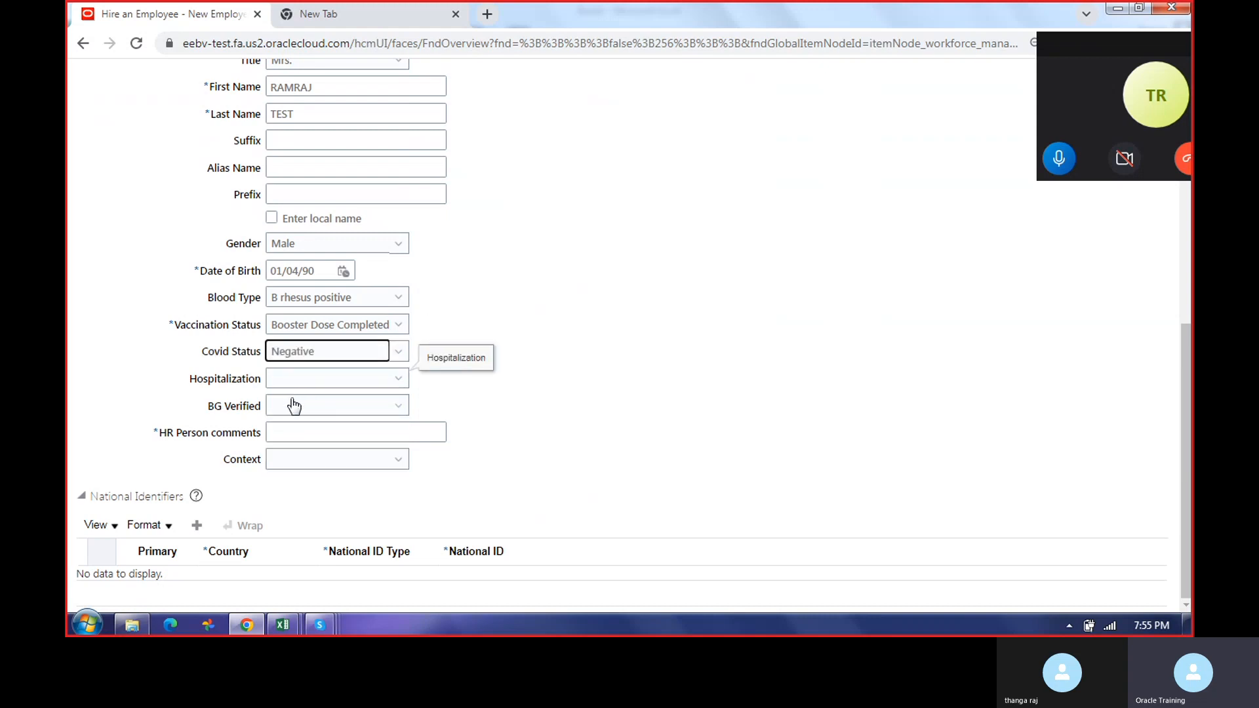
click(302, 413)
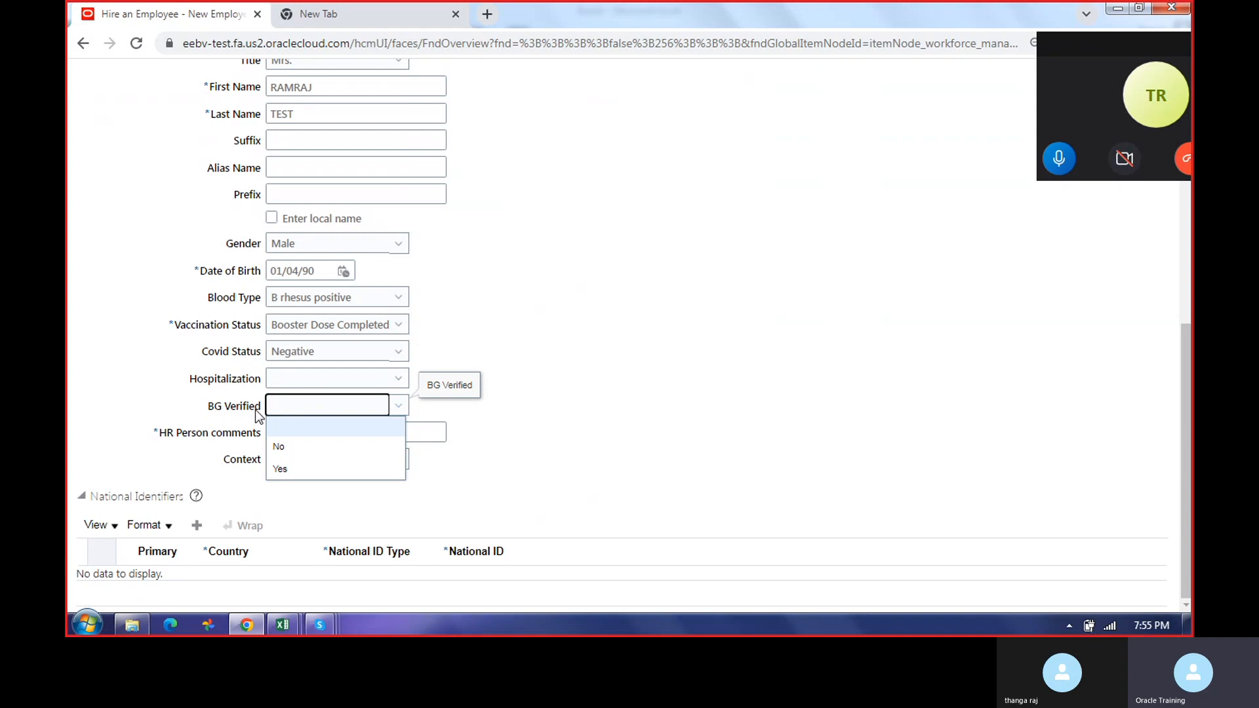
click(632, 429)
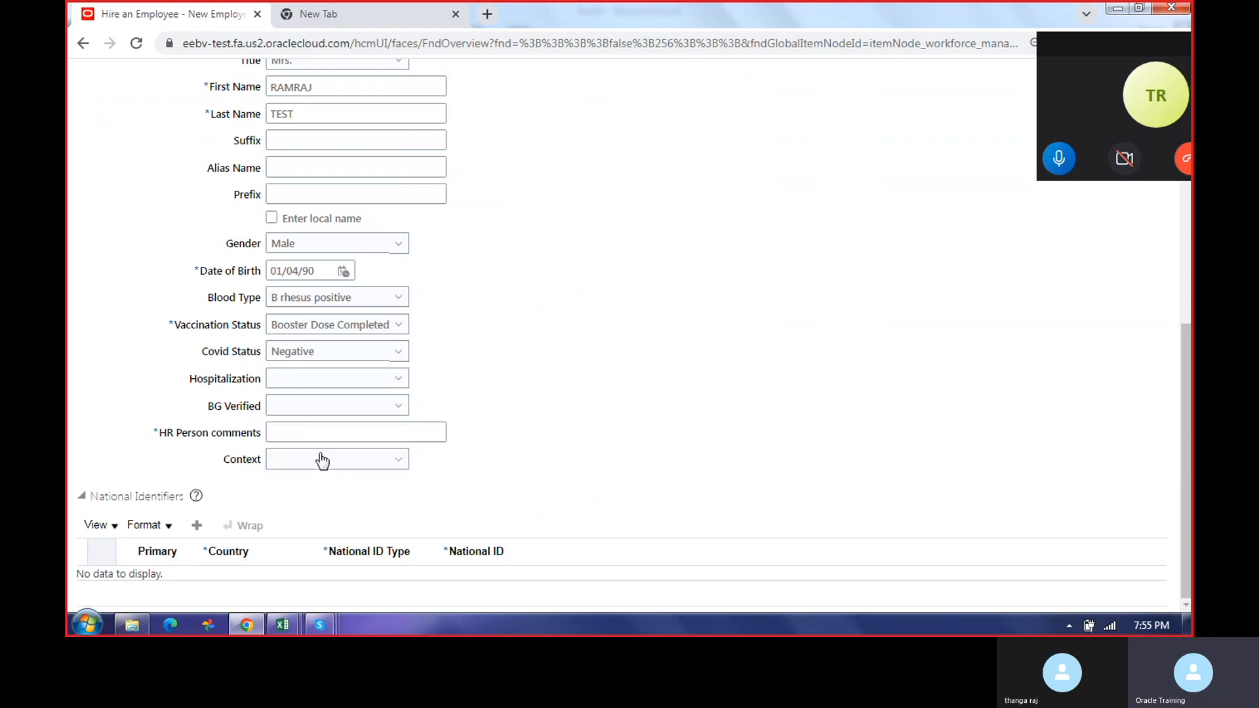
click(335, 433)
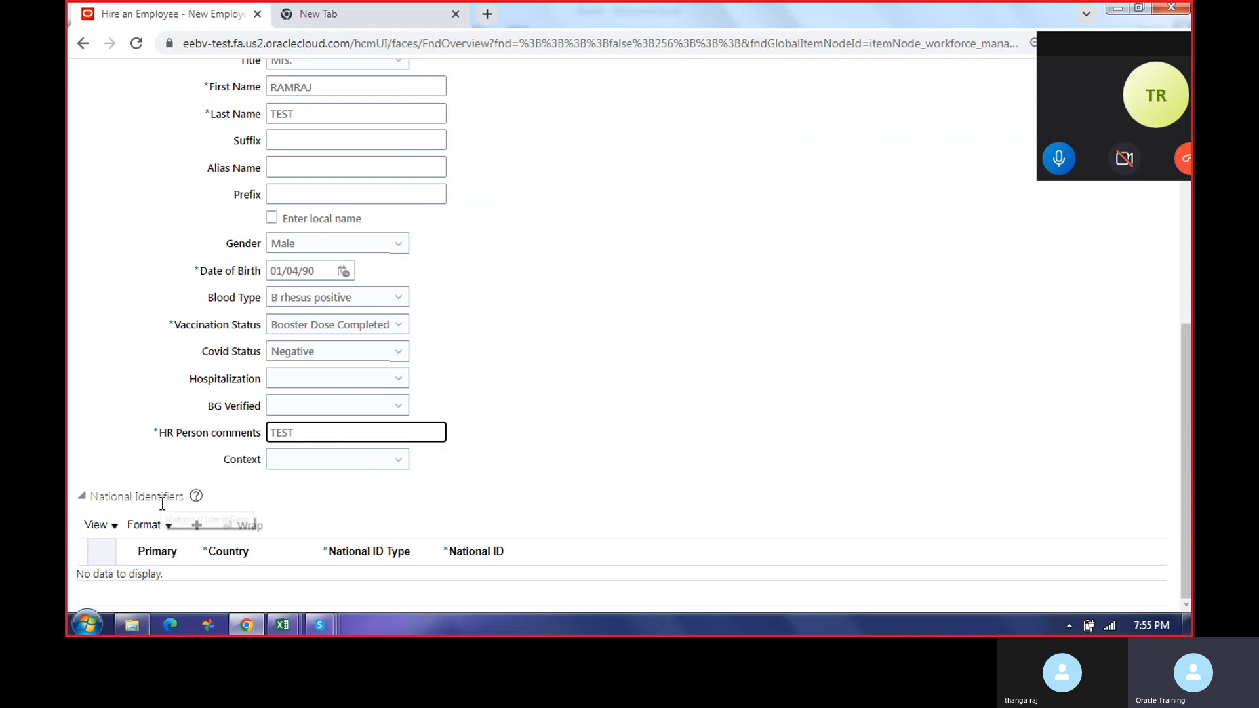
Step: Add a primary national identifier for India of type Aadhaar Number and enter the national ID
click(196, 531)
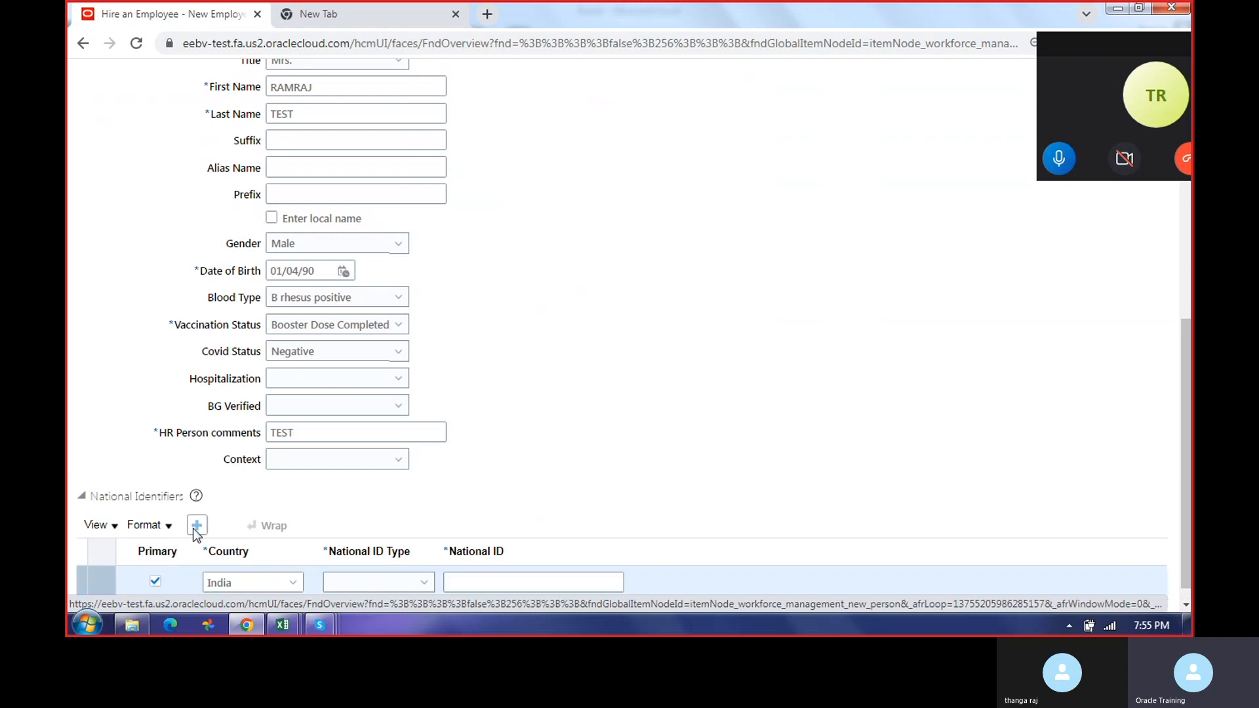
click(423, 565)
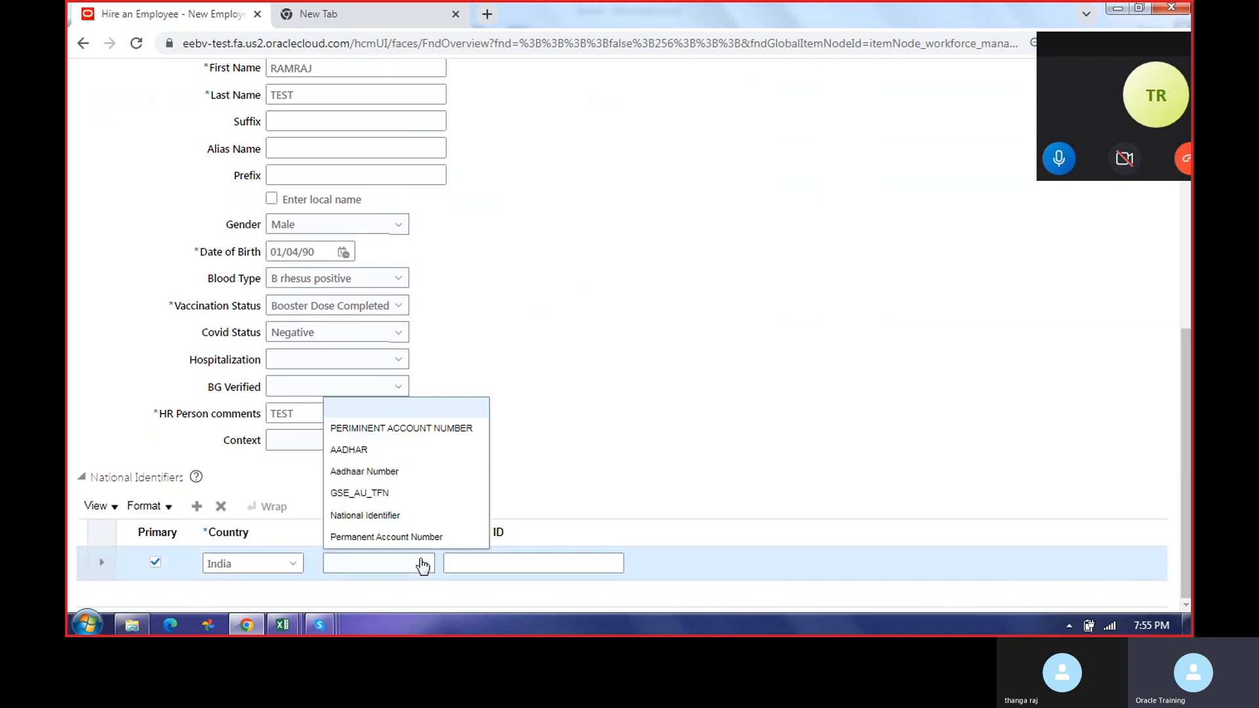
click(402, 471)
click(472, 560)
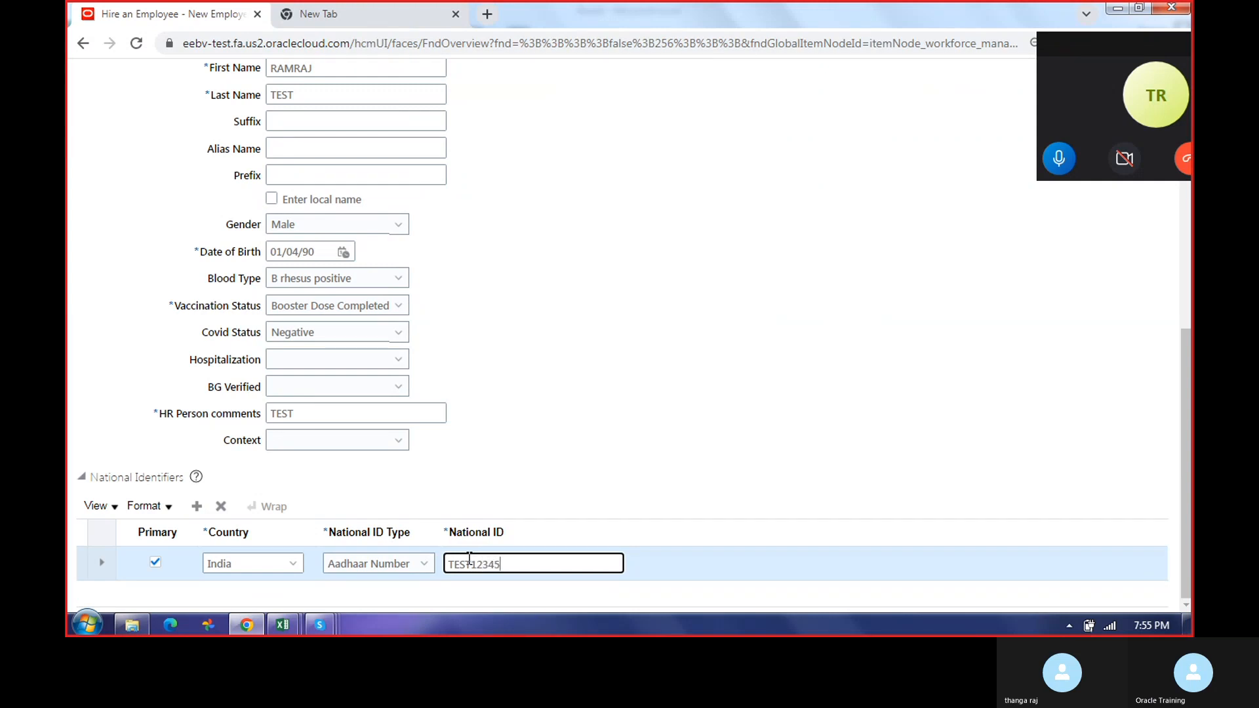
Step: Try to continue to the Person Information stage of the hire
scroll(869, 524, up, 7)
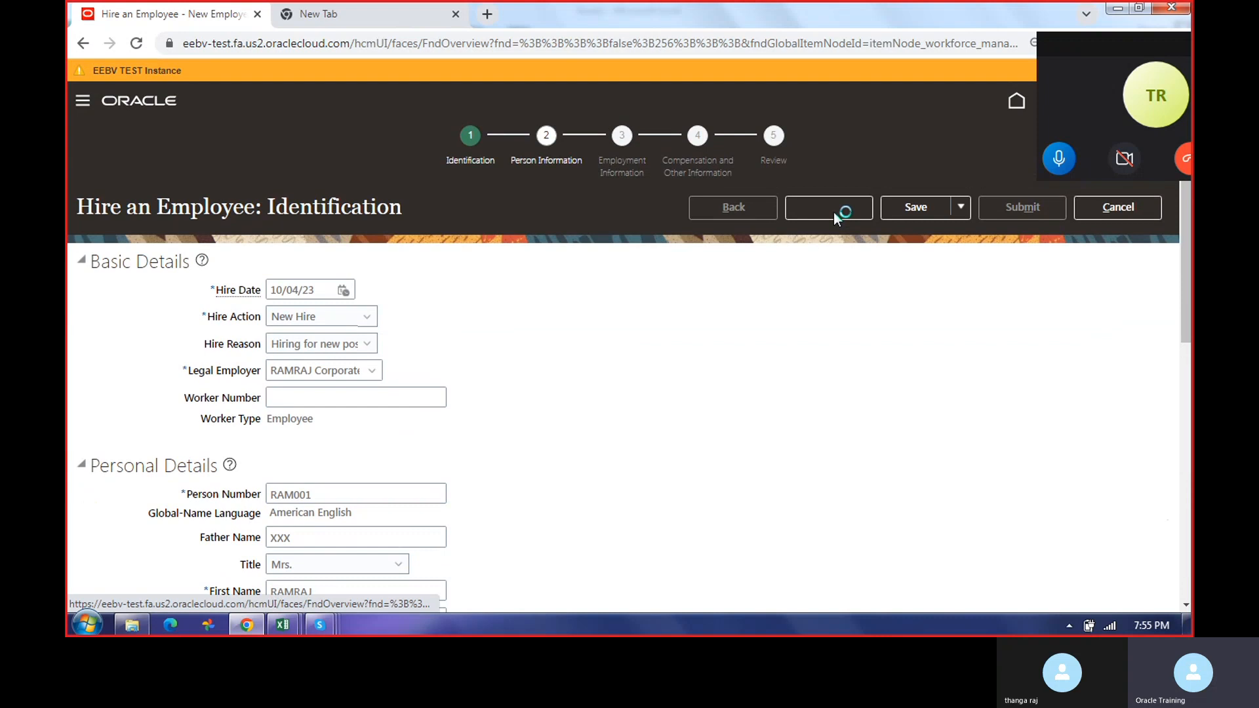
click(833, 211)
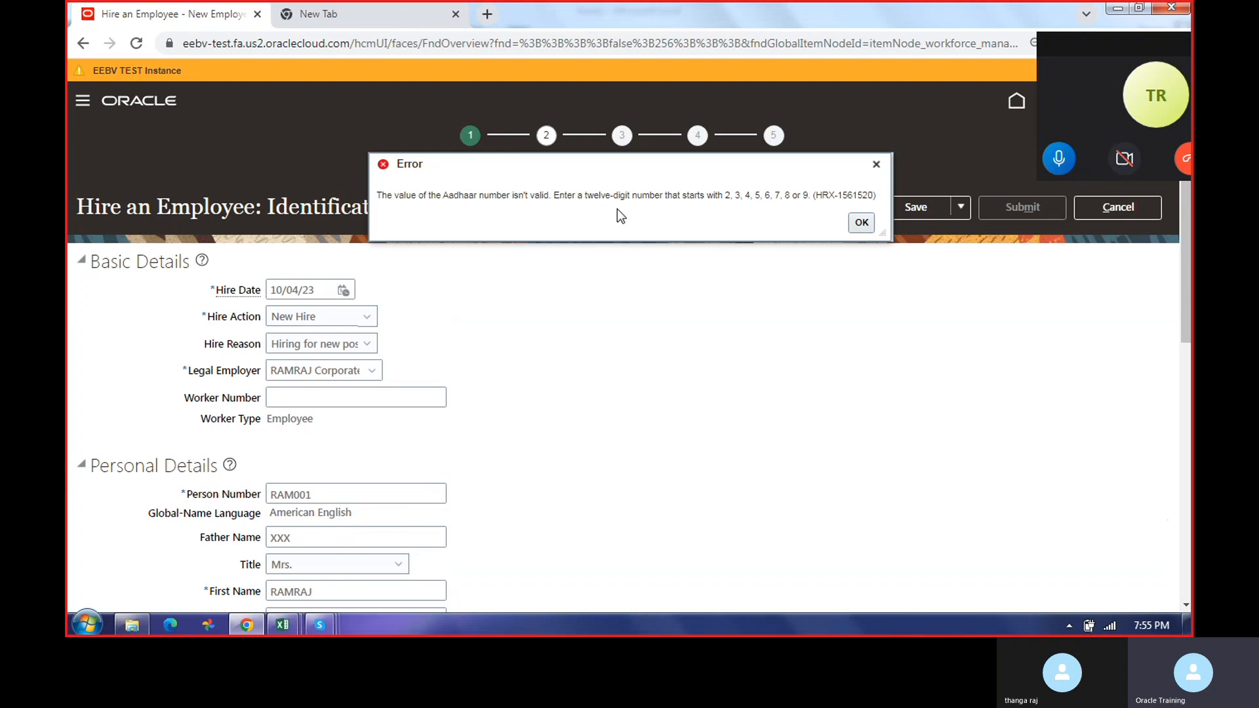
click(861, 222)
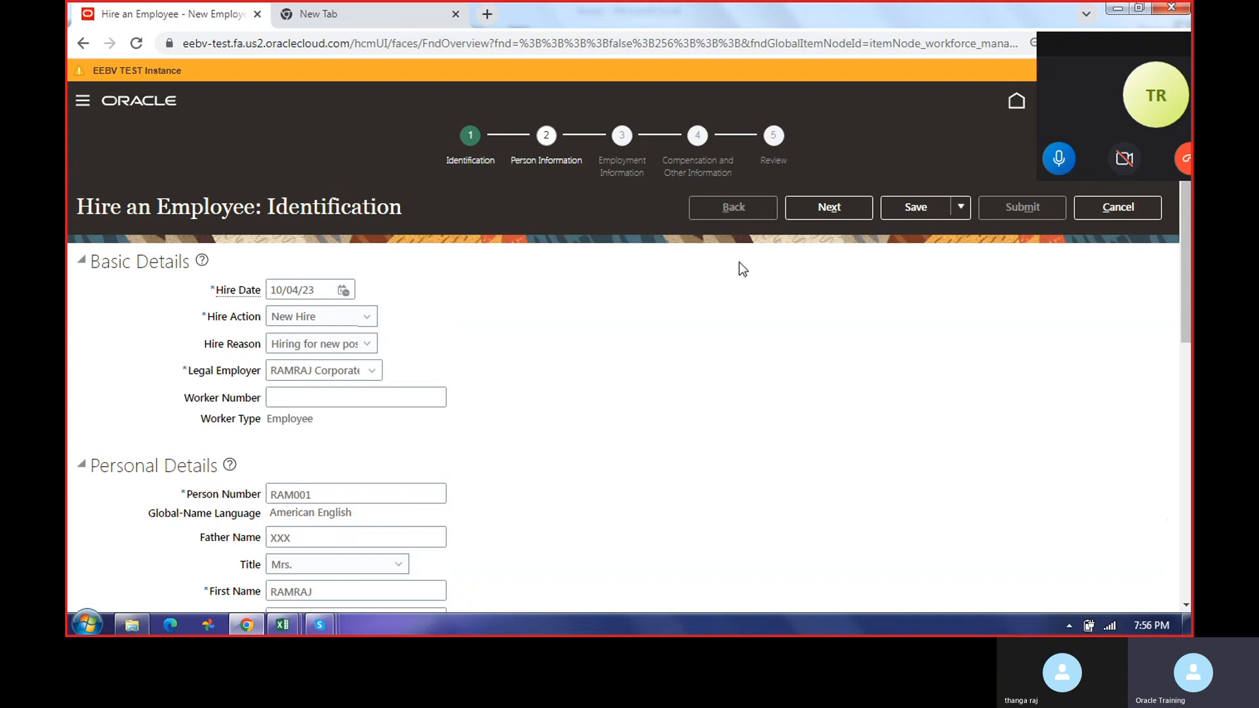
Step: Replace the Aadhaar number with an all-digit national ID and try again to continue to Person Information
scroll(630, 451, down, 8)
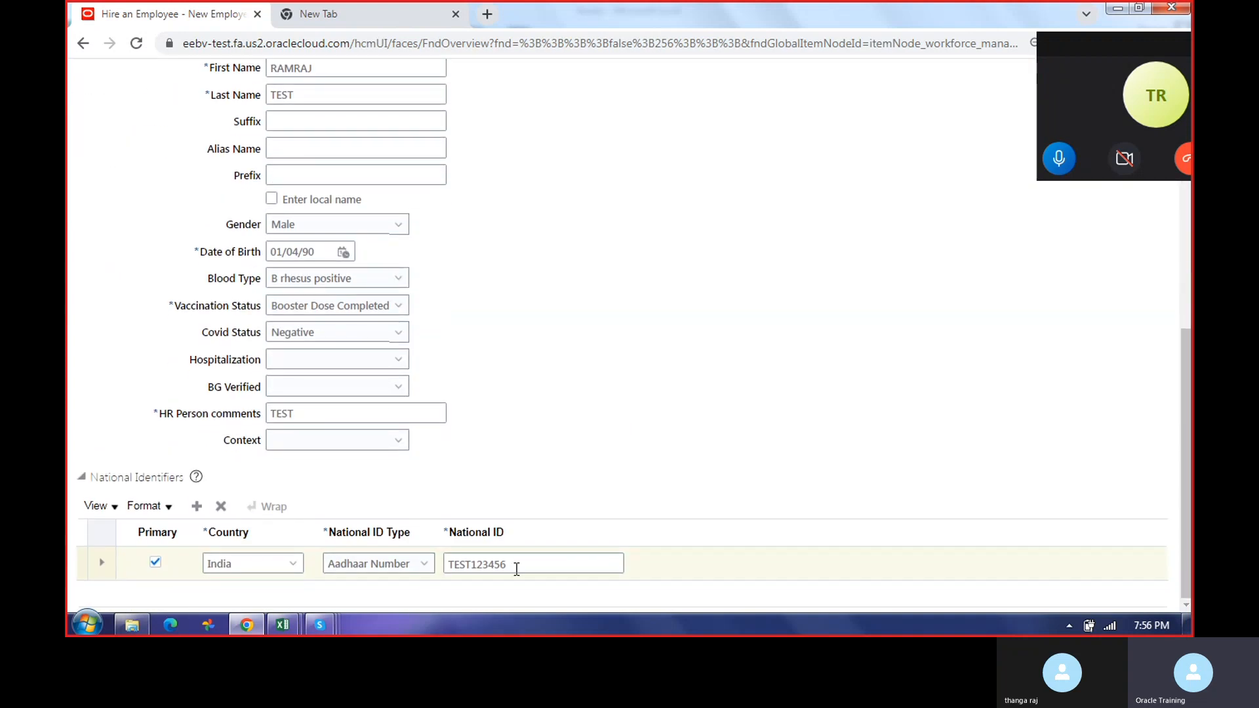
double_click(517, 569)
text(123)
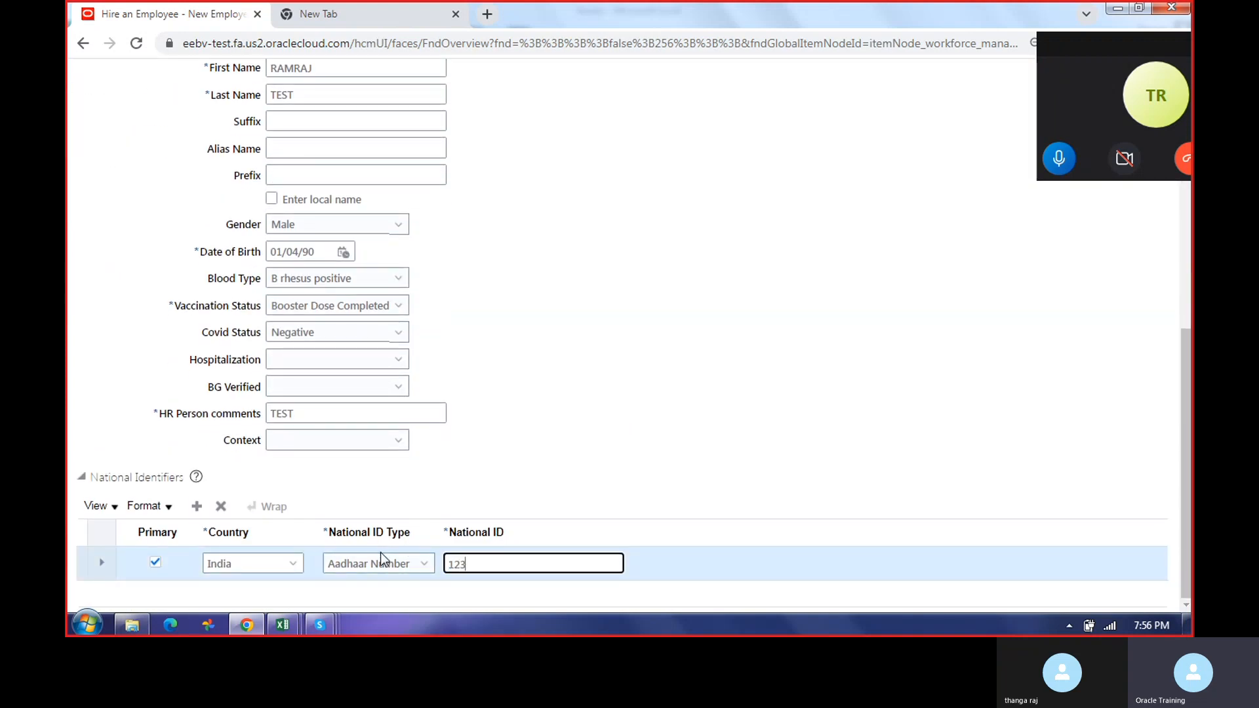
text(45678910)
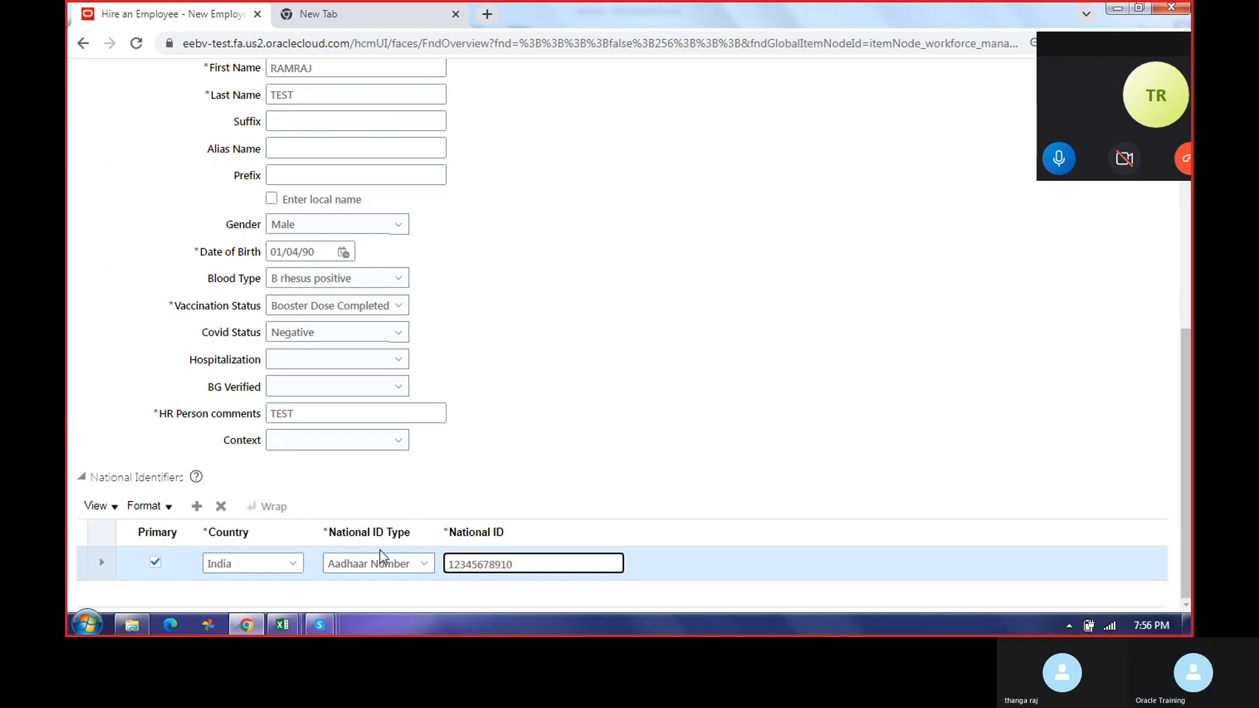
scroll(604, 490, up, 8)
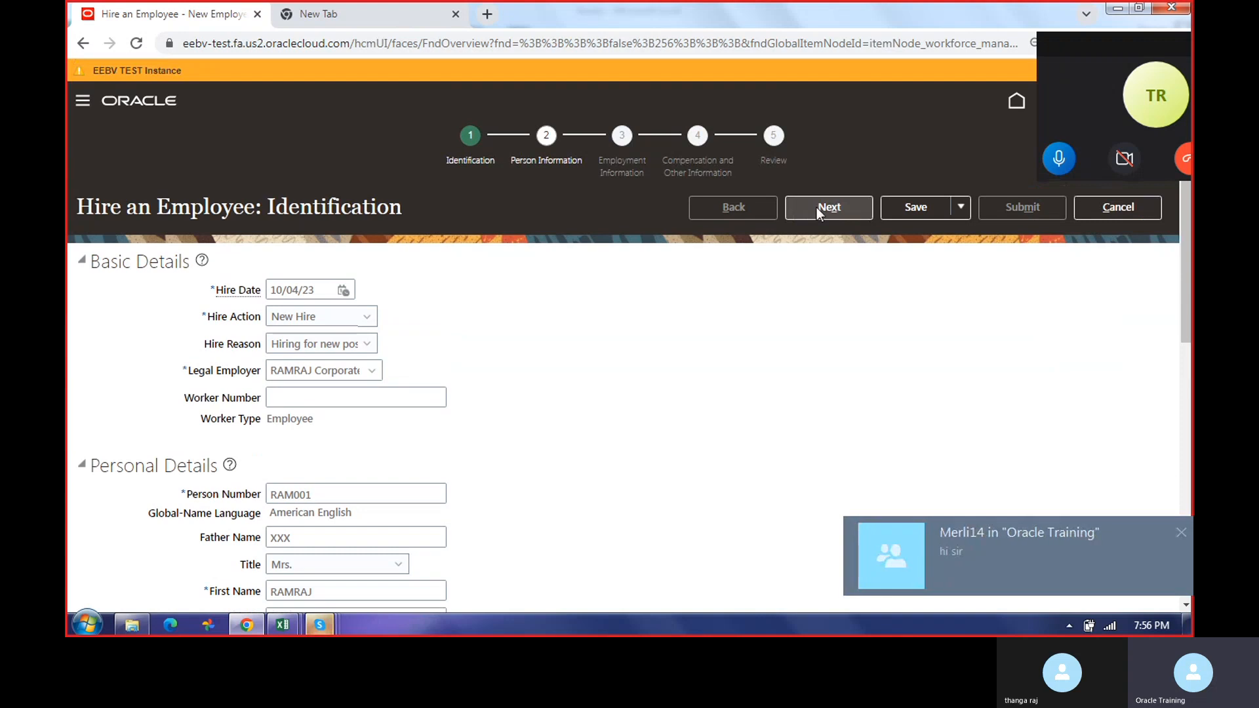
click(817, 207)
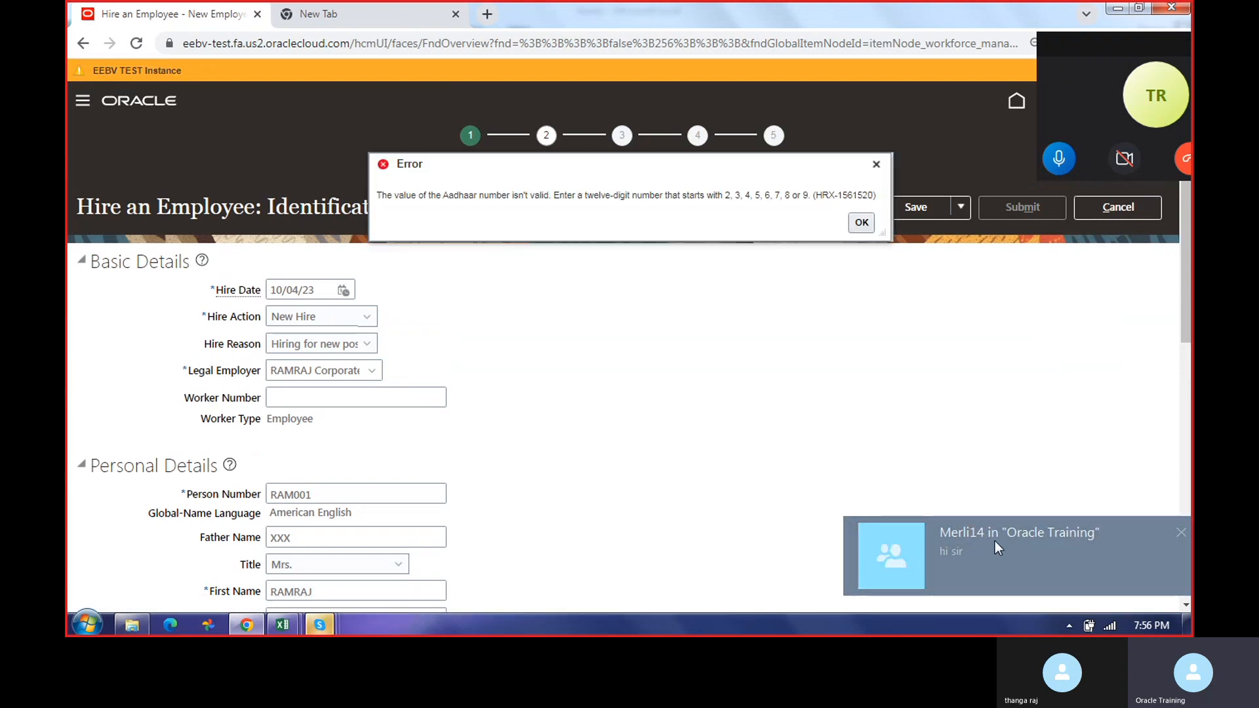
Step: Switch to the Oracle Training group chat in Skype, send the message "pLS jOIN", and return to the hiring form
click(994, 541)
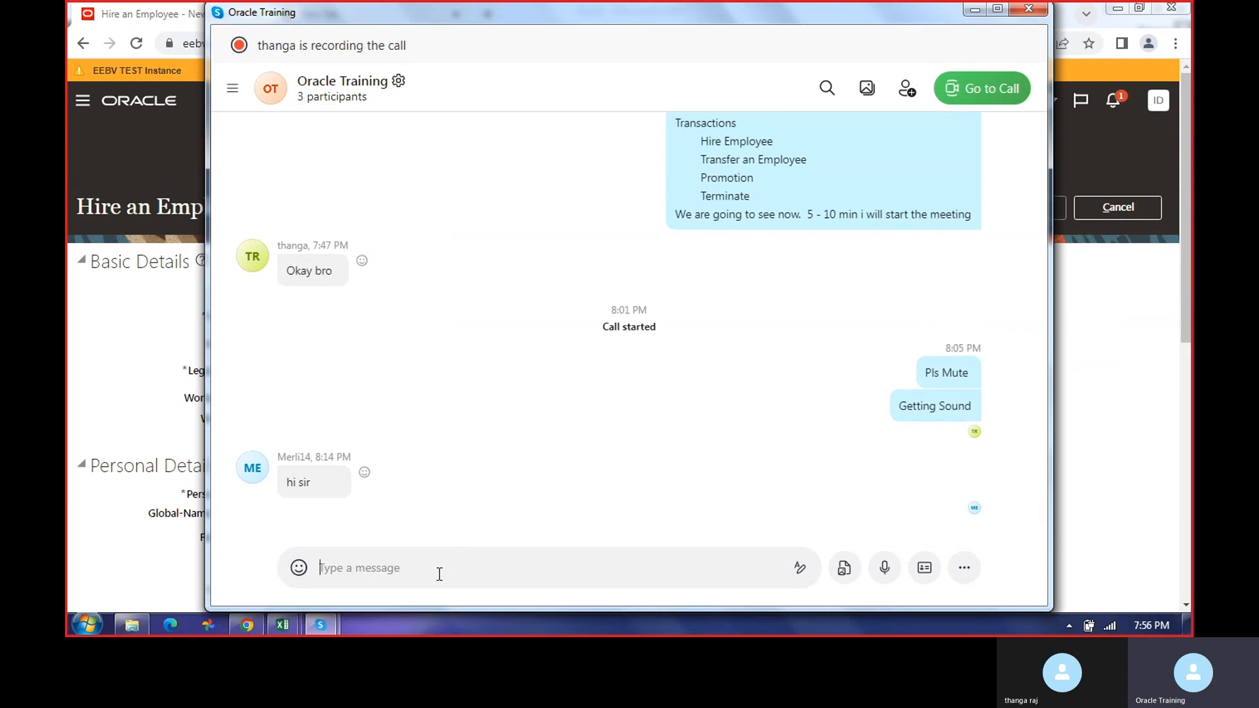
text(pLS jO)
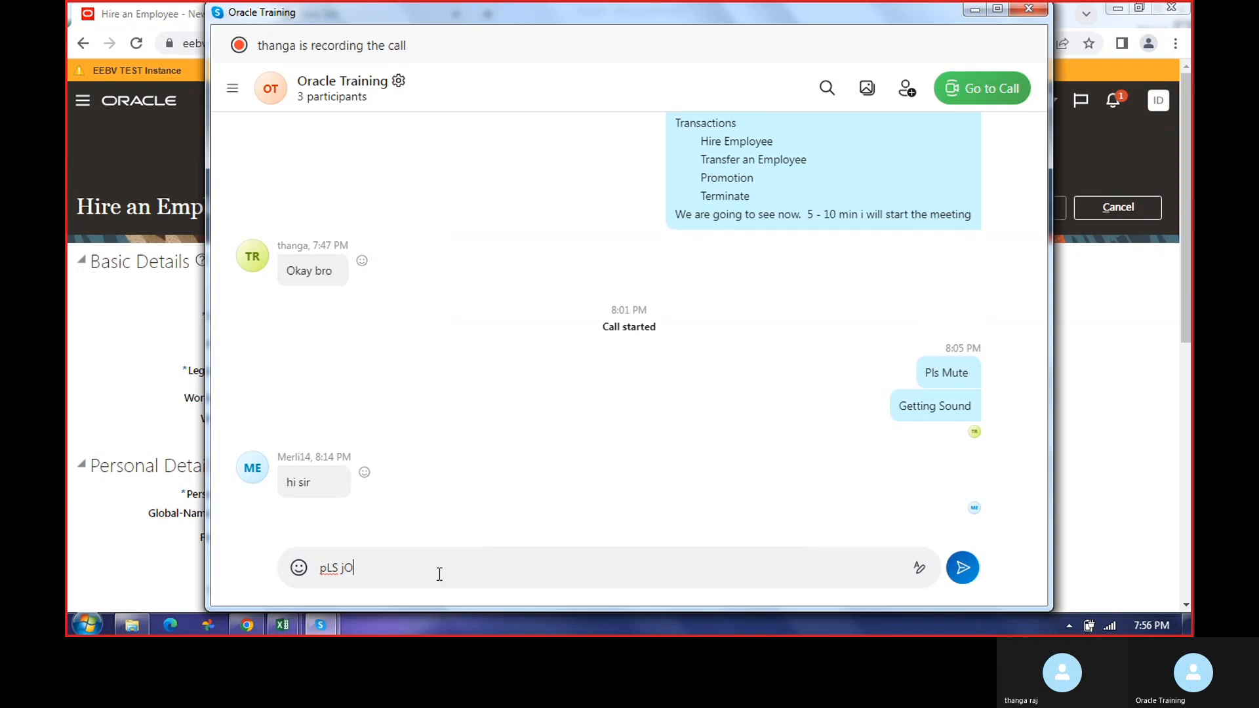
key(Return)
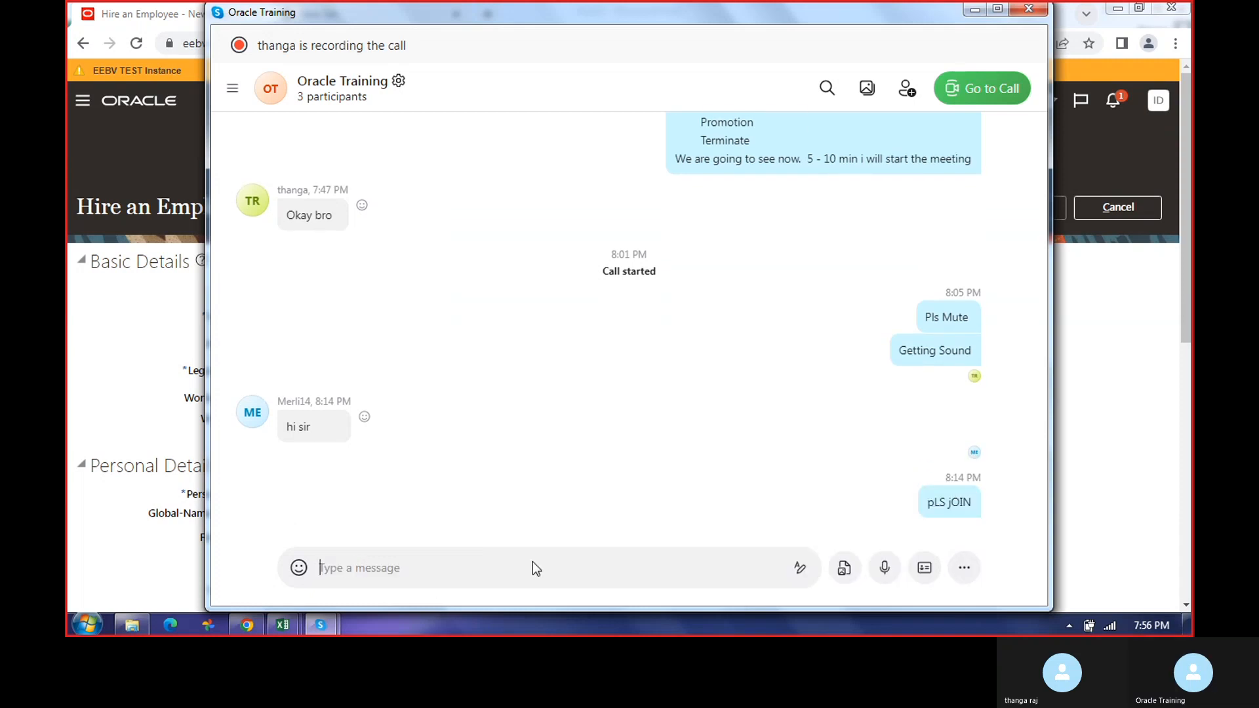
click(907, 89)
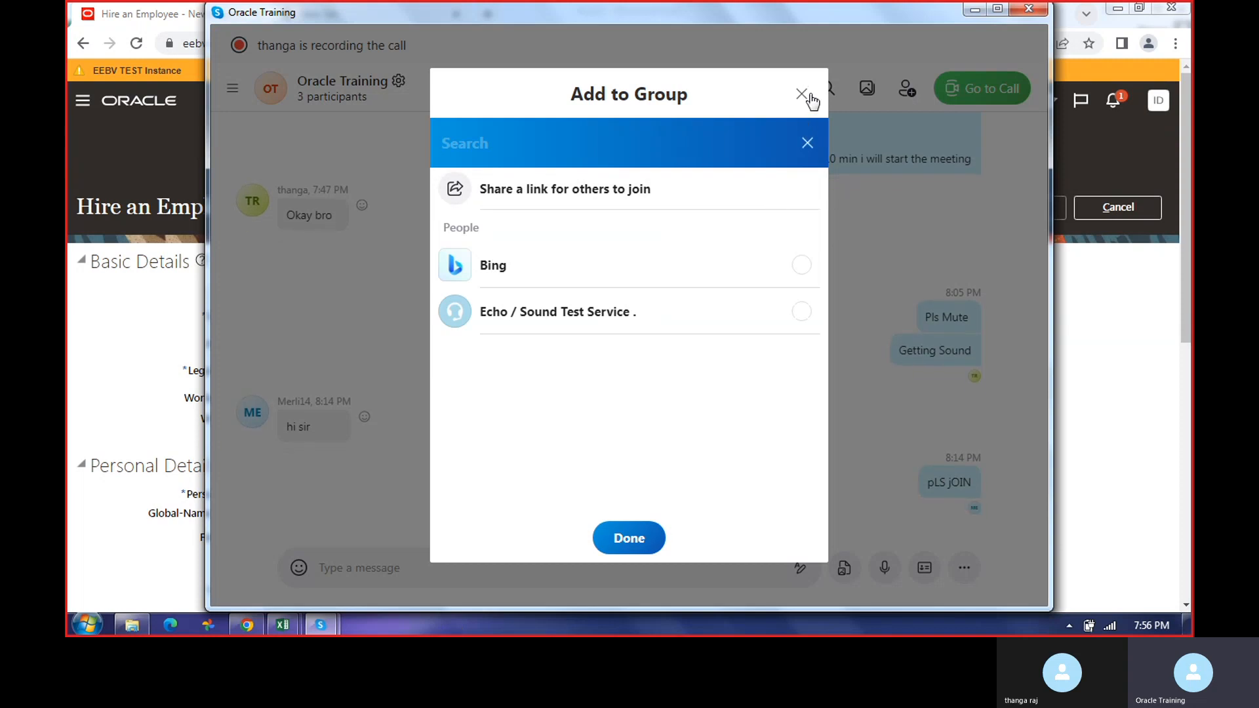
click(802, 95)
click(978, 11)
click(858, 222)
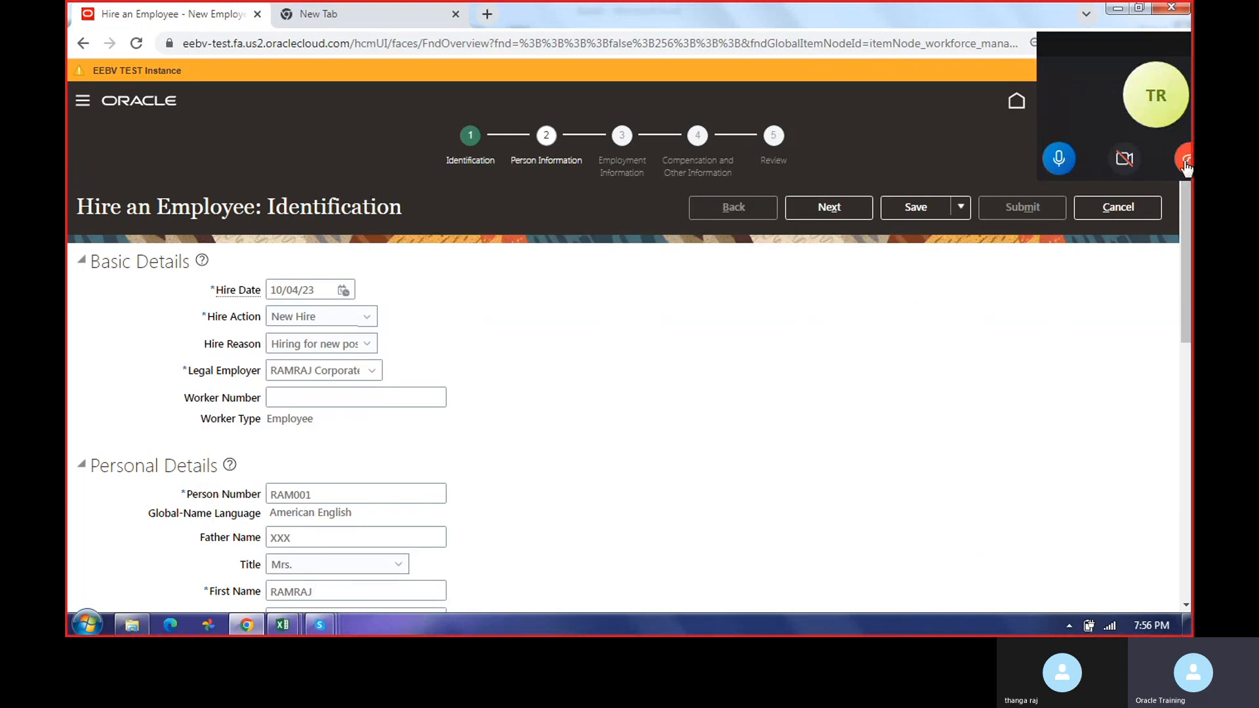
Step: Mute the microphone and stop sharing the screen in the Skype call
click(1059, 161)
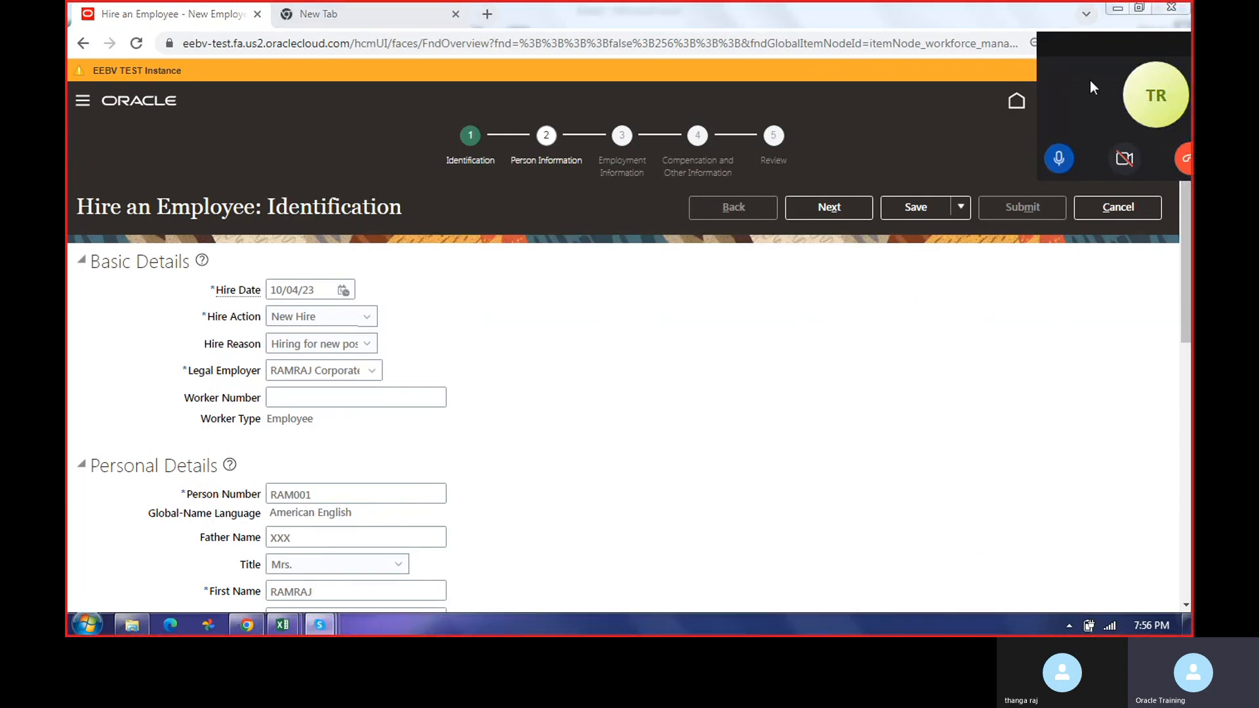
drag(1092, 47, 902, 45)
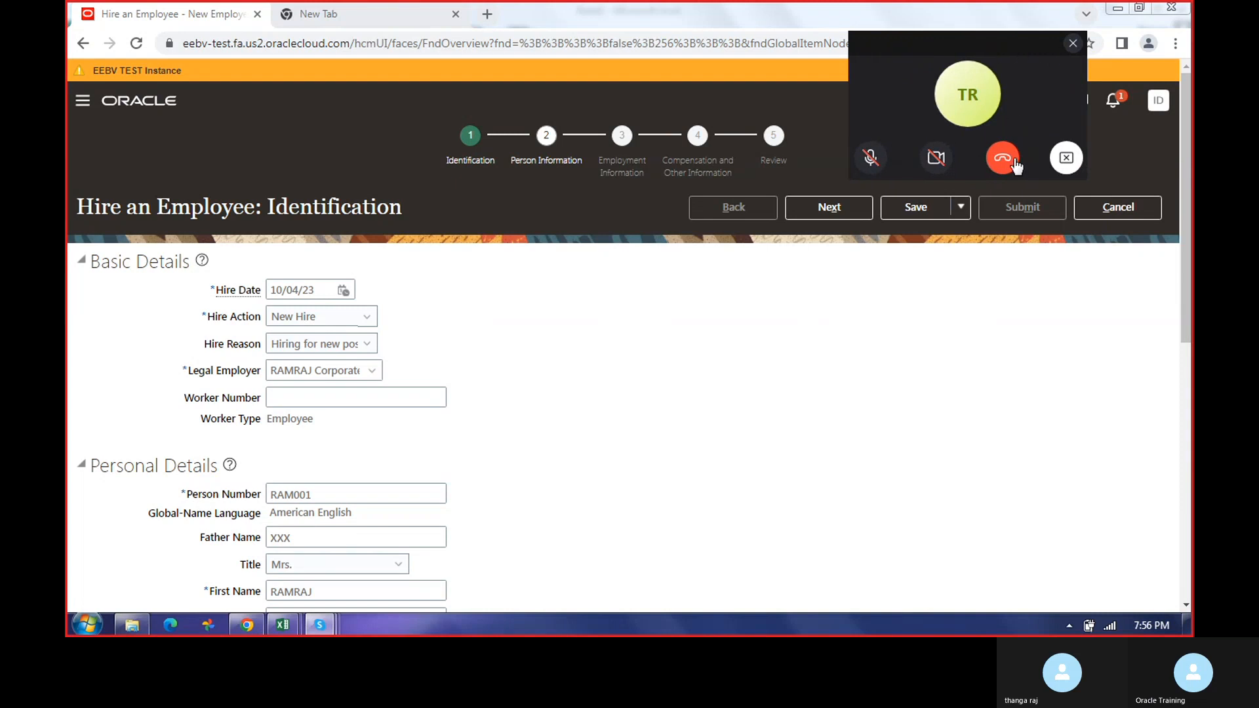
click(1066, 158)
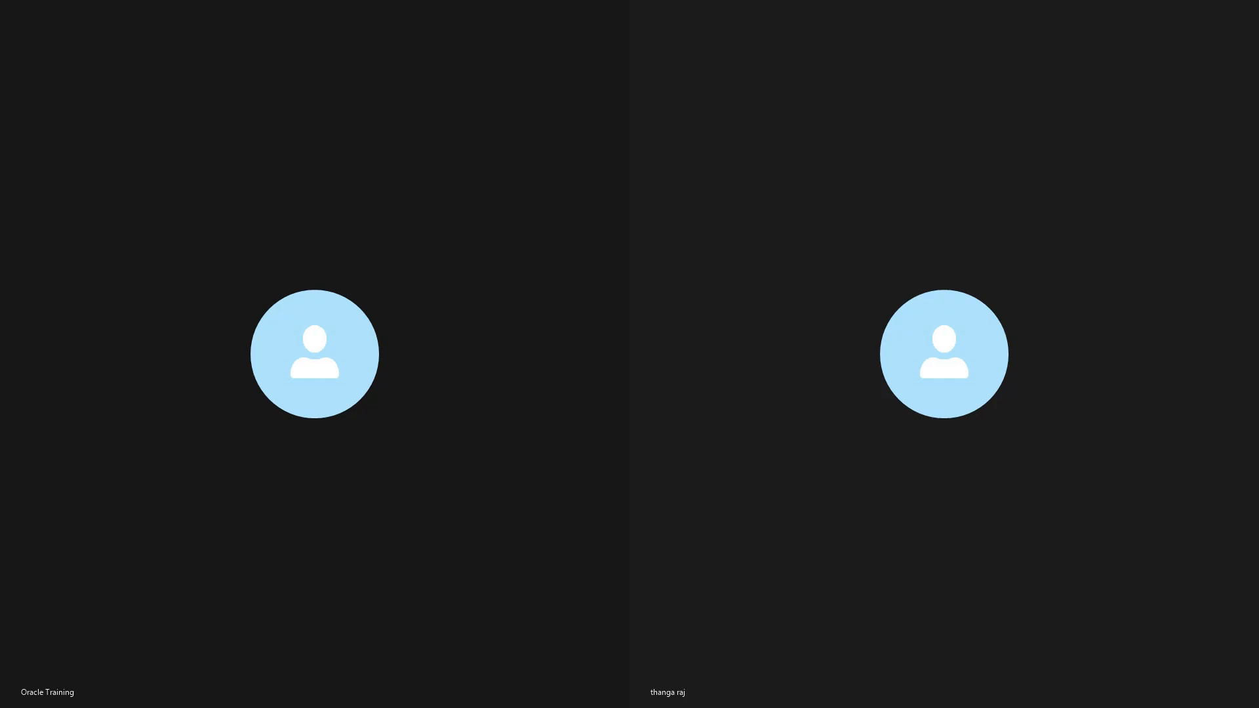